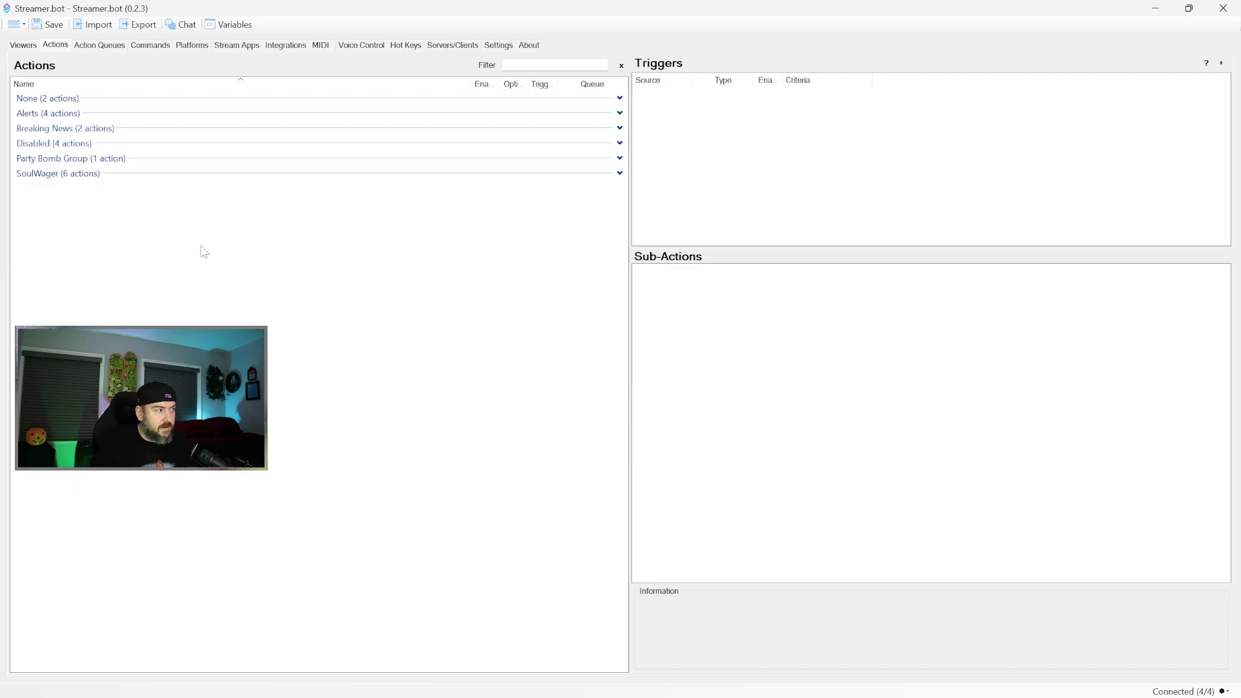
Step: Create a new action named Tutorial Follow in a new group named Tutorial
right_click(143, 231)
click(165, 236)
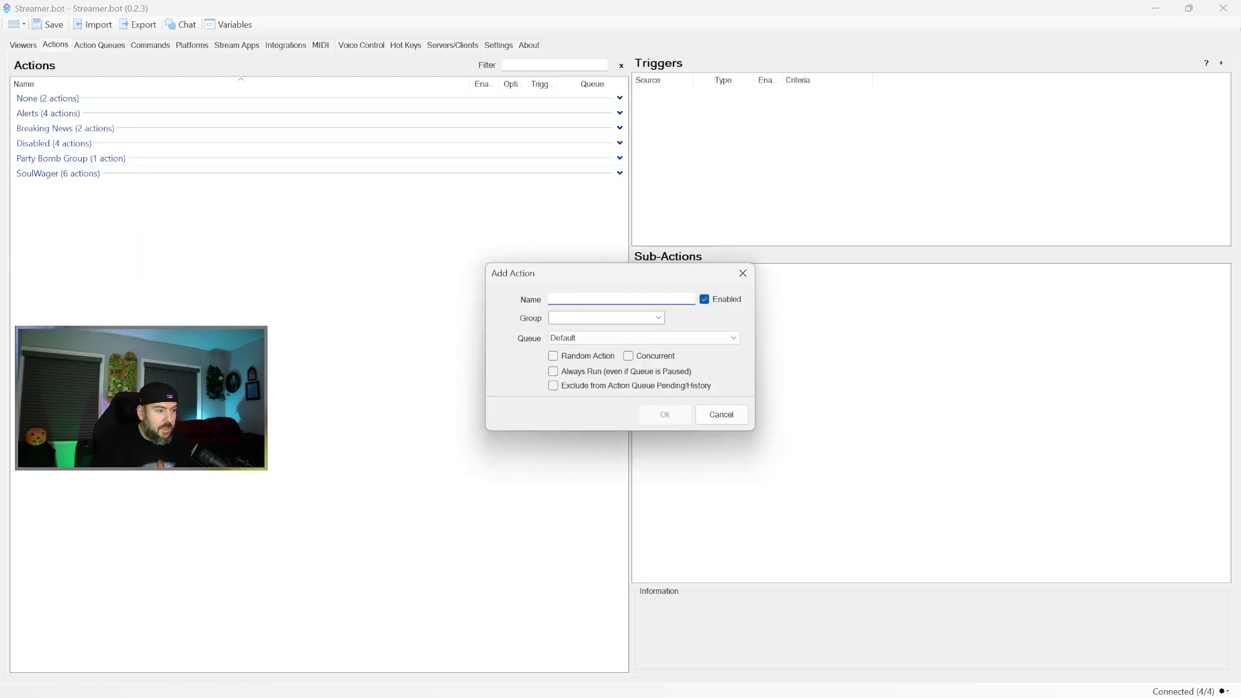
text(Tutorial Follow)
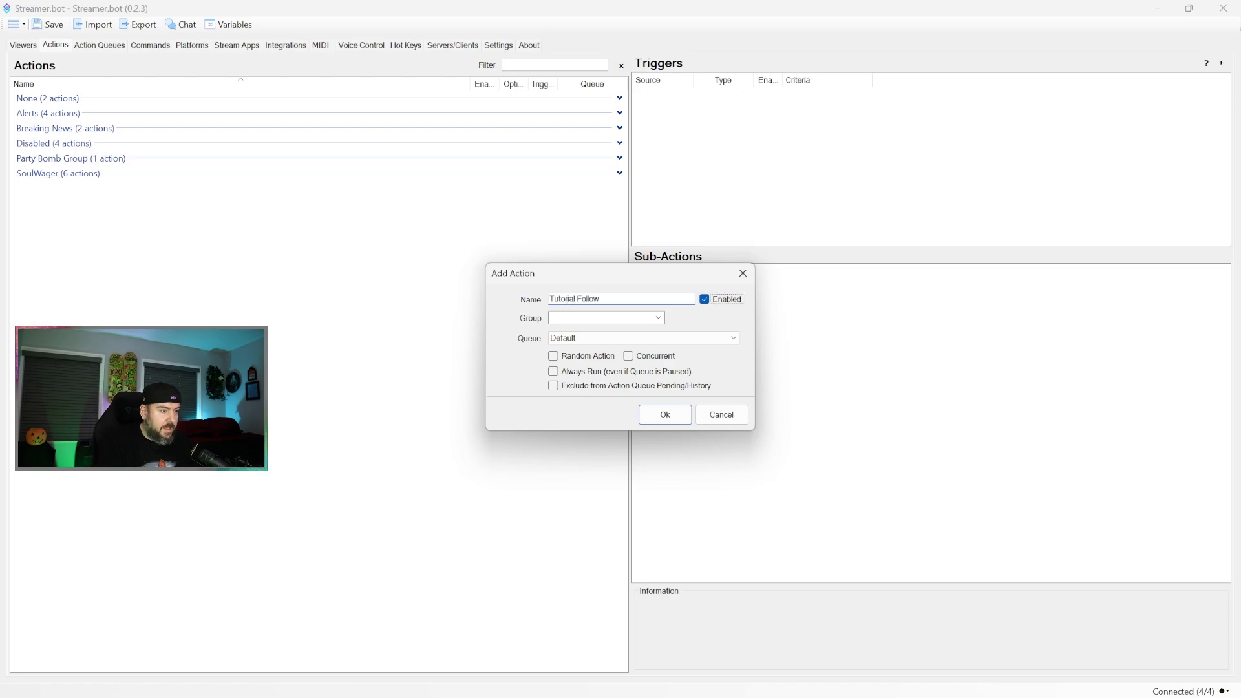
key(Tab)
text(Tutorial)
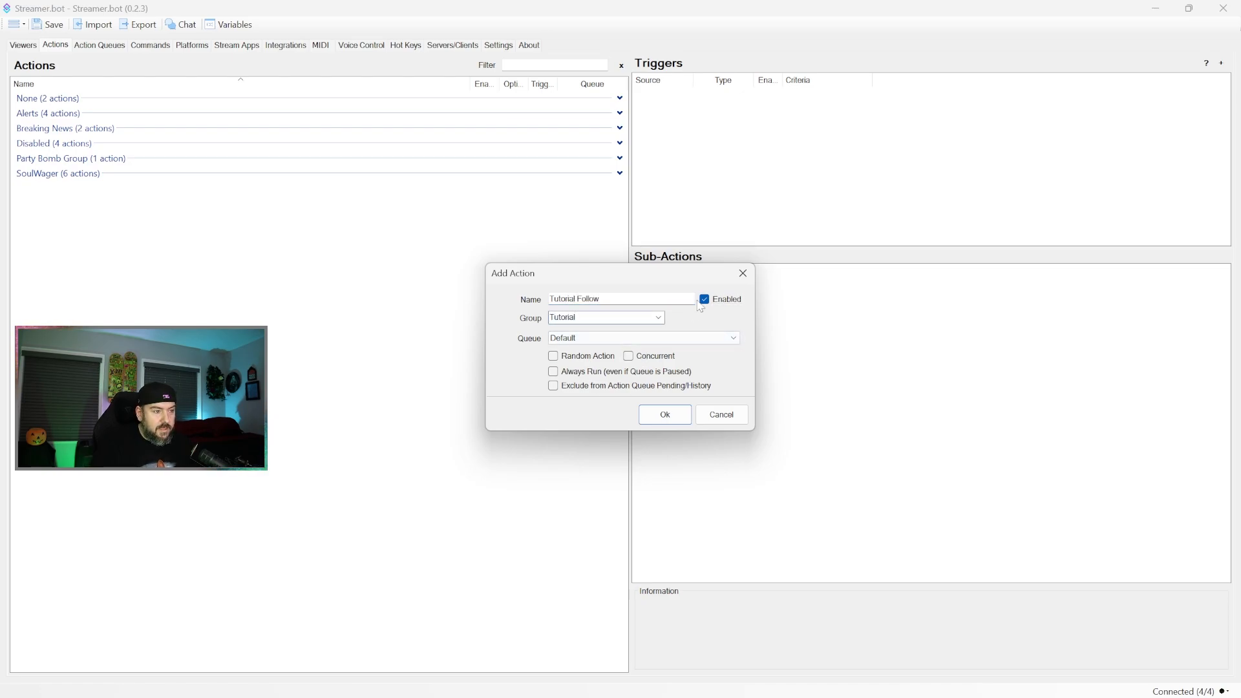
click(665, 419)
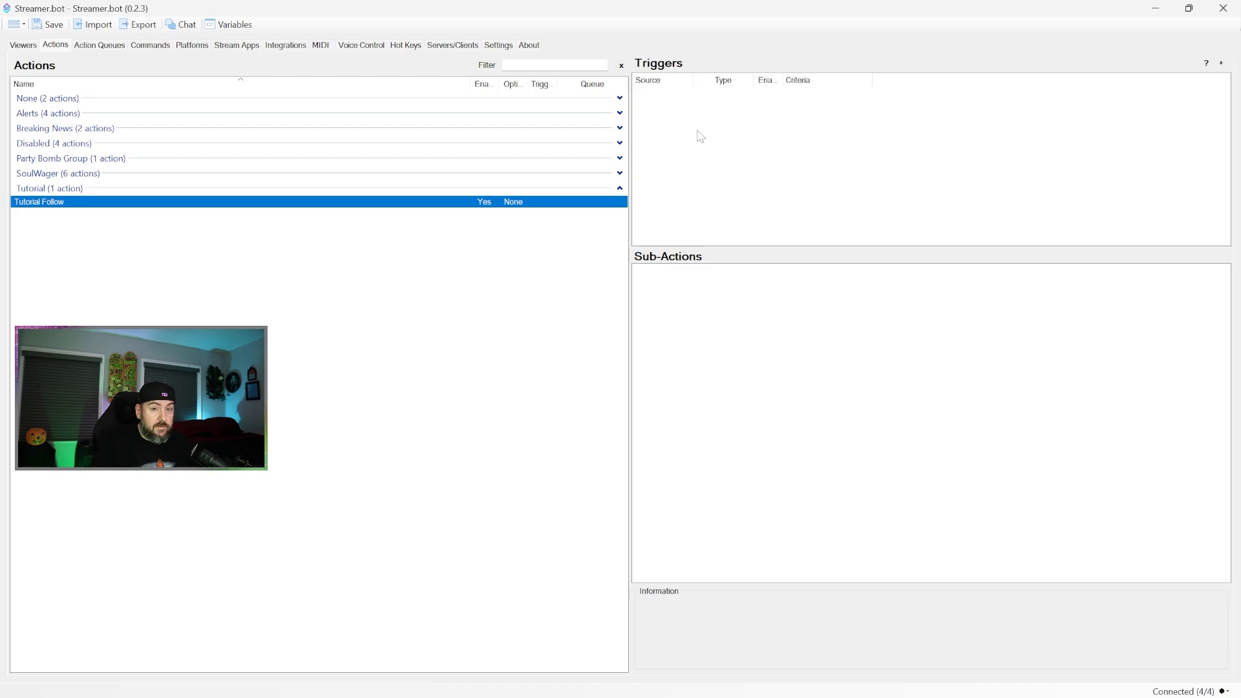
Step: Add a Twitch channel Follow trigger to the Tutorial Follow action
right_click(680, 119)
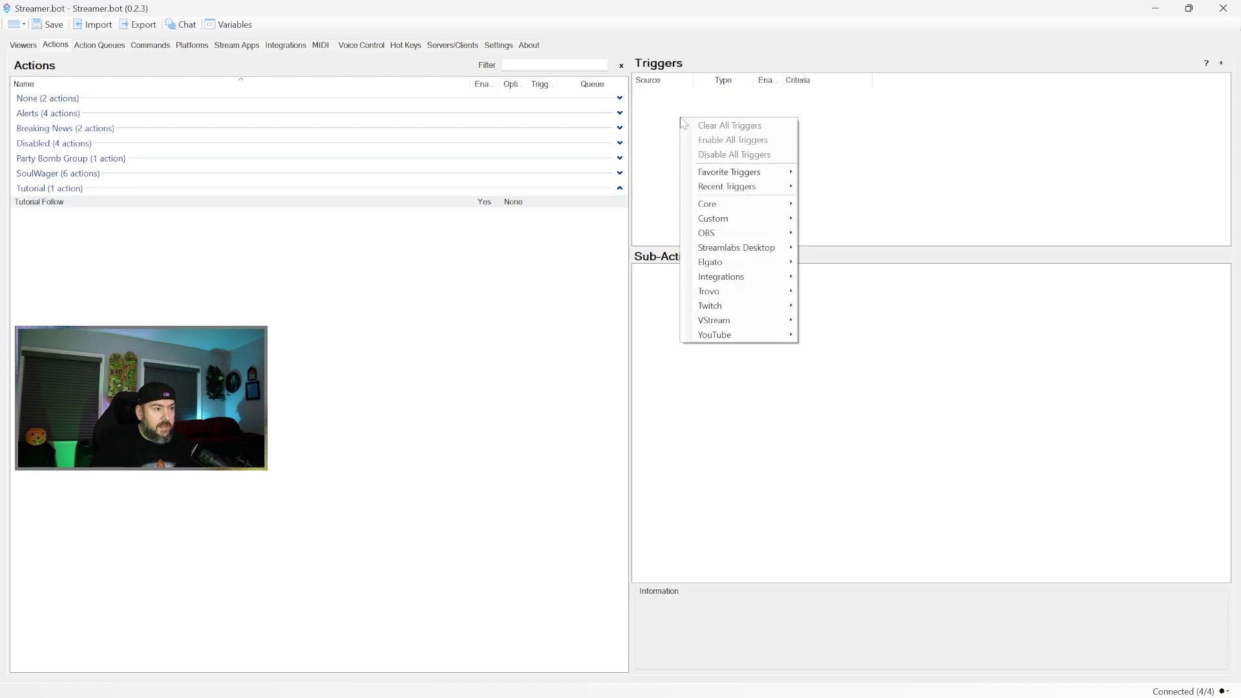
mouse_move(727, 308)
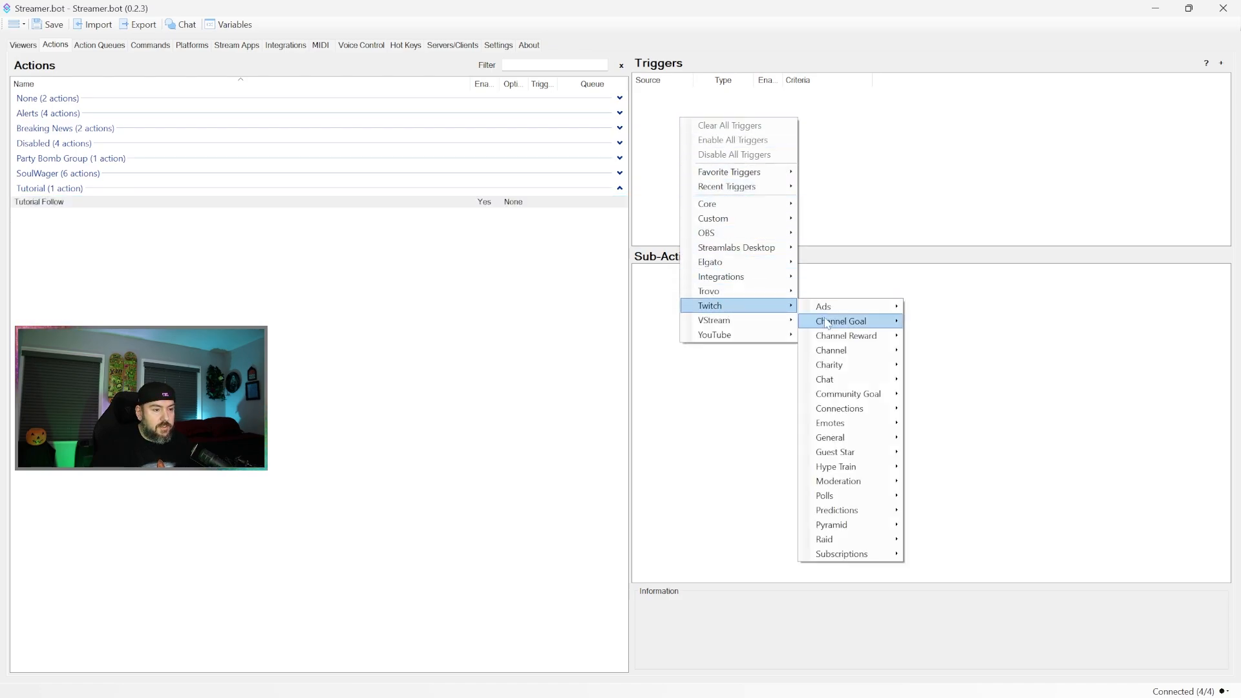
mouse_move(833, 350)
click(936, 353)
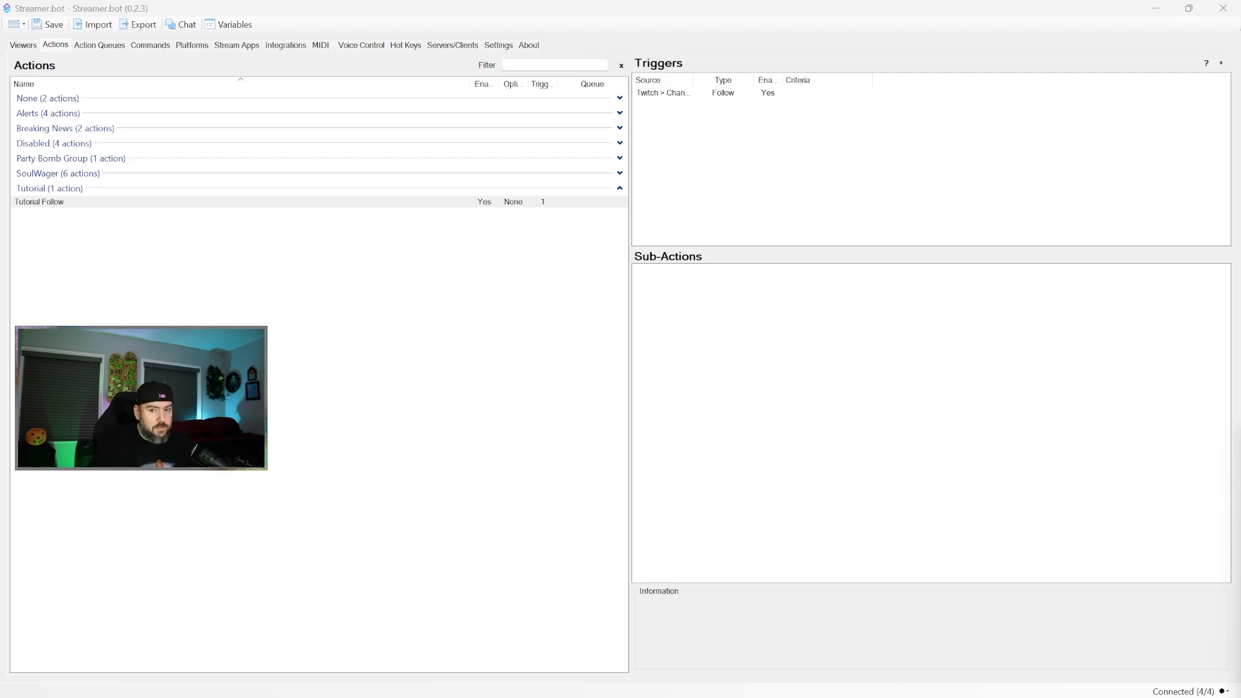
Step: Switch to OBS and add a Text (GDI+) source named Follower Thanks to the Video Rec scene, leaving its text empty
drag(1240, 433, 442, 116)
double_click(441, 117)
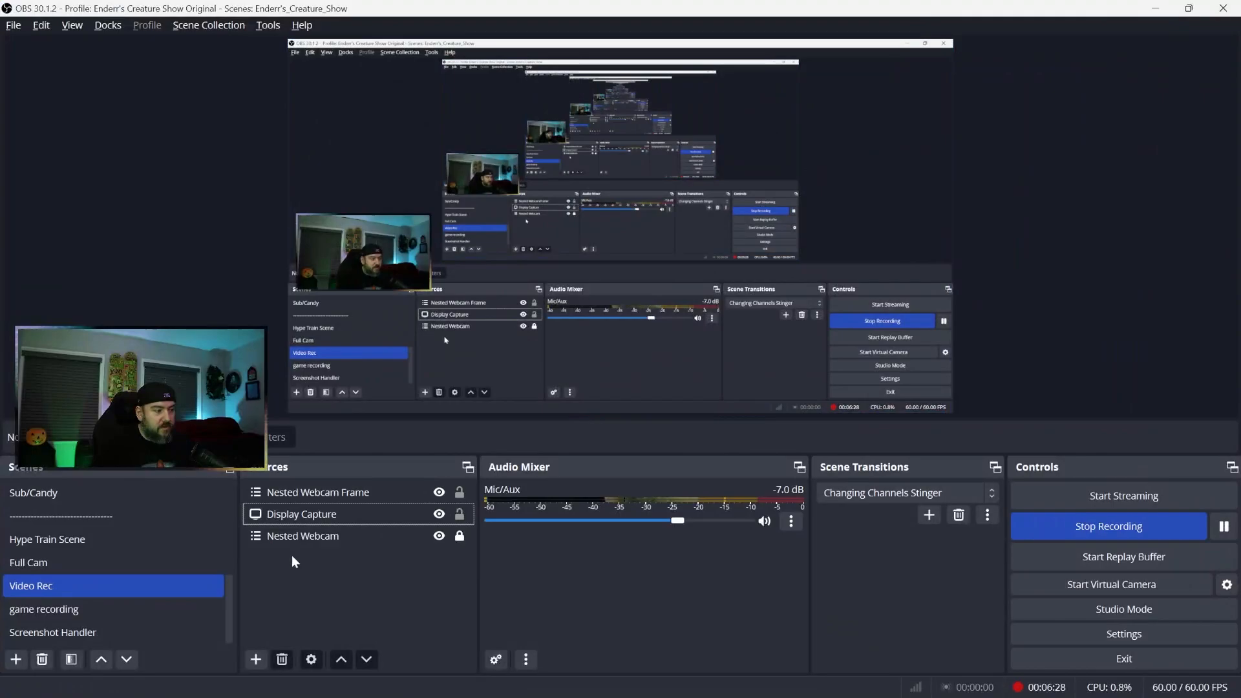
right_click(278, 573)
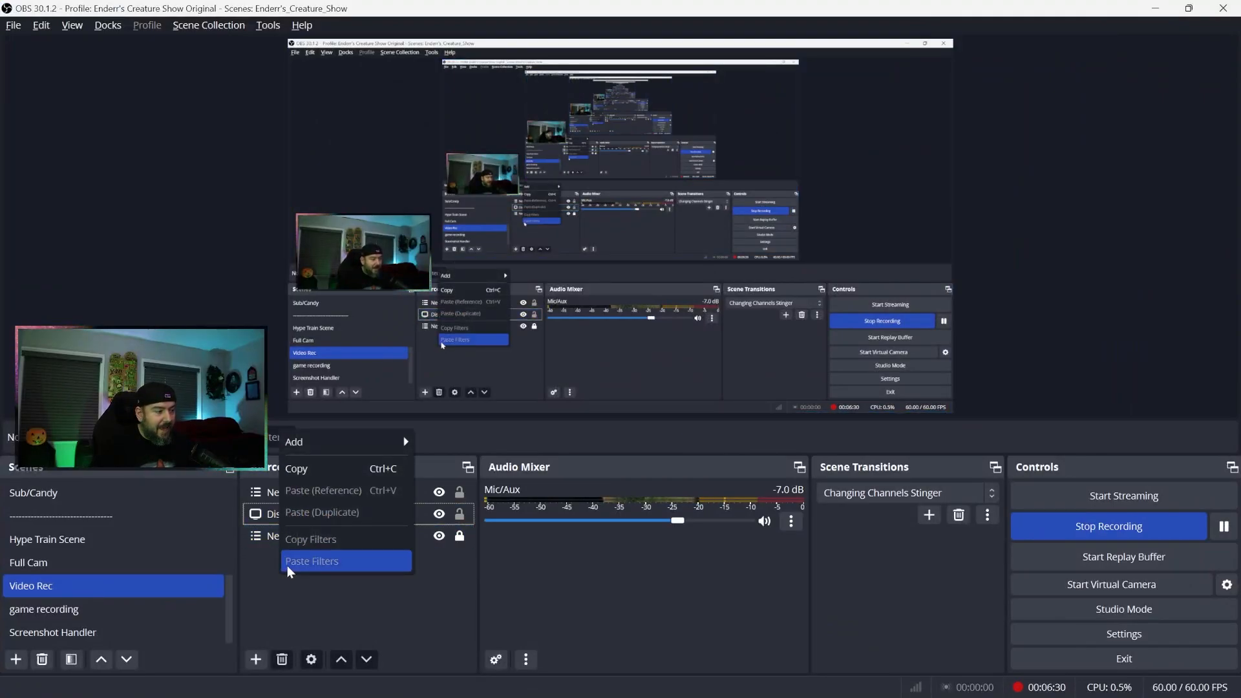
mouse_move(298, 450)
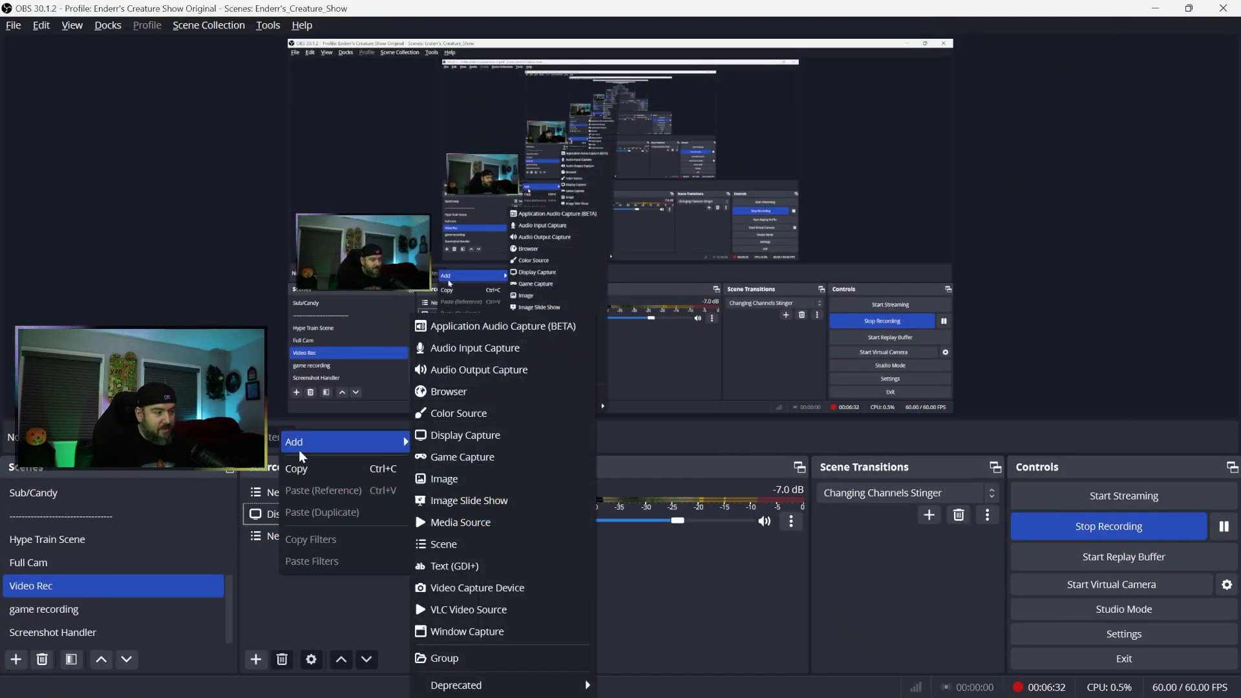
click(265, 578)
right_click(285, 580)
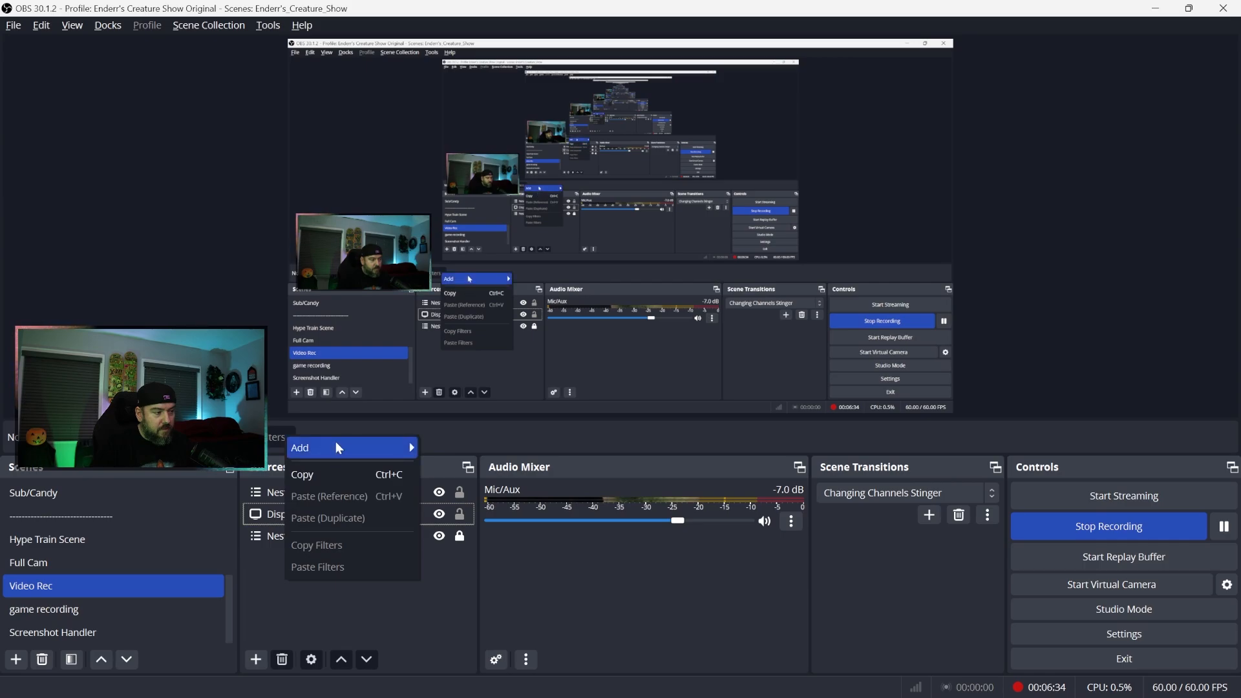
mouse_move(336, 446)
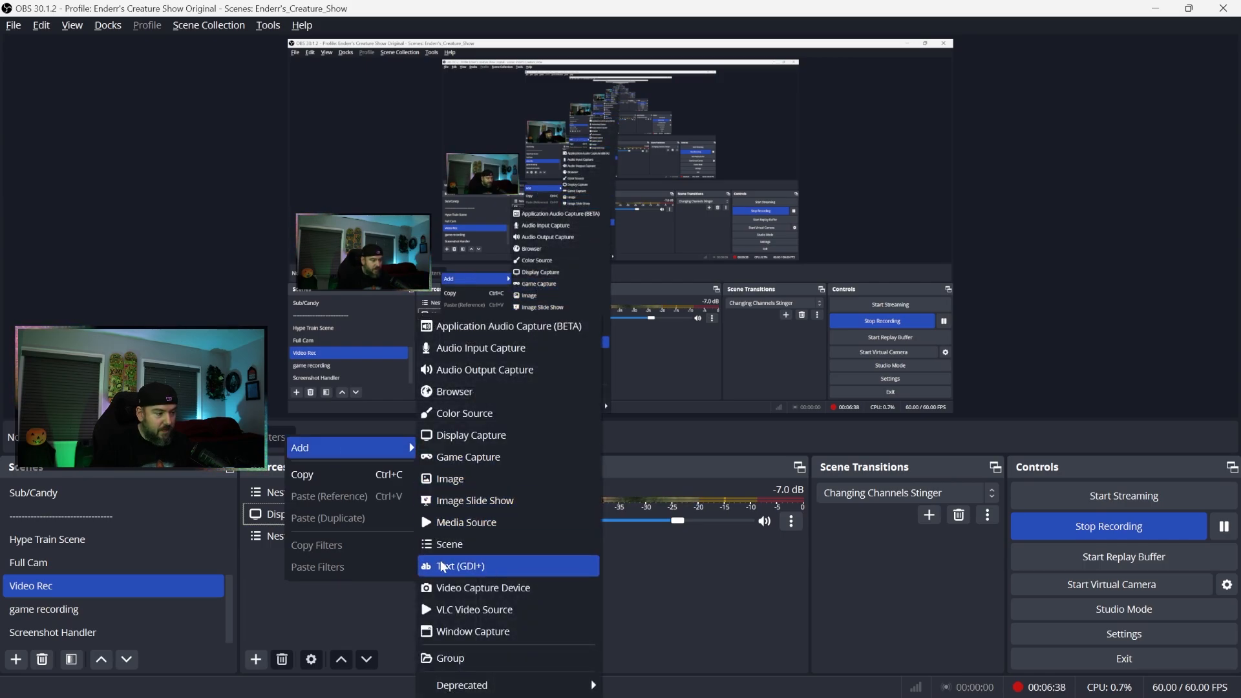
mouse_move(378, 445)
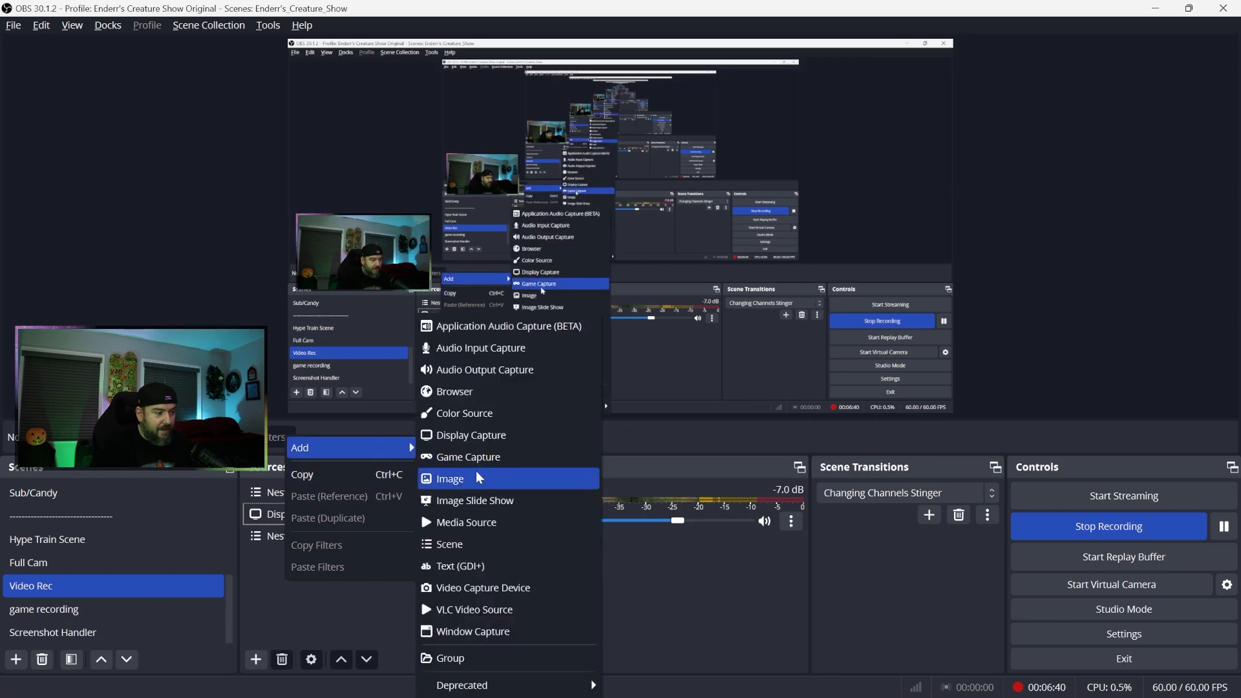
click(470, 564)
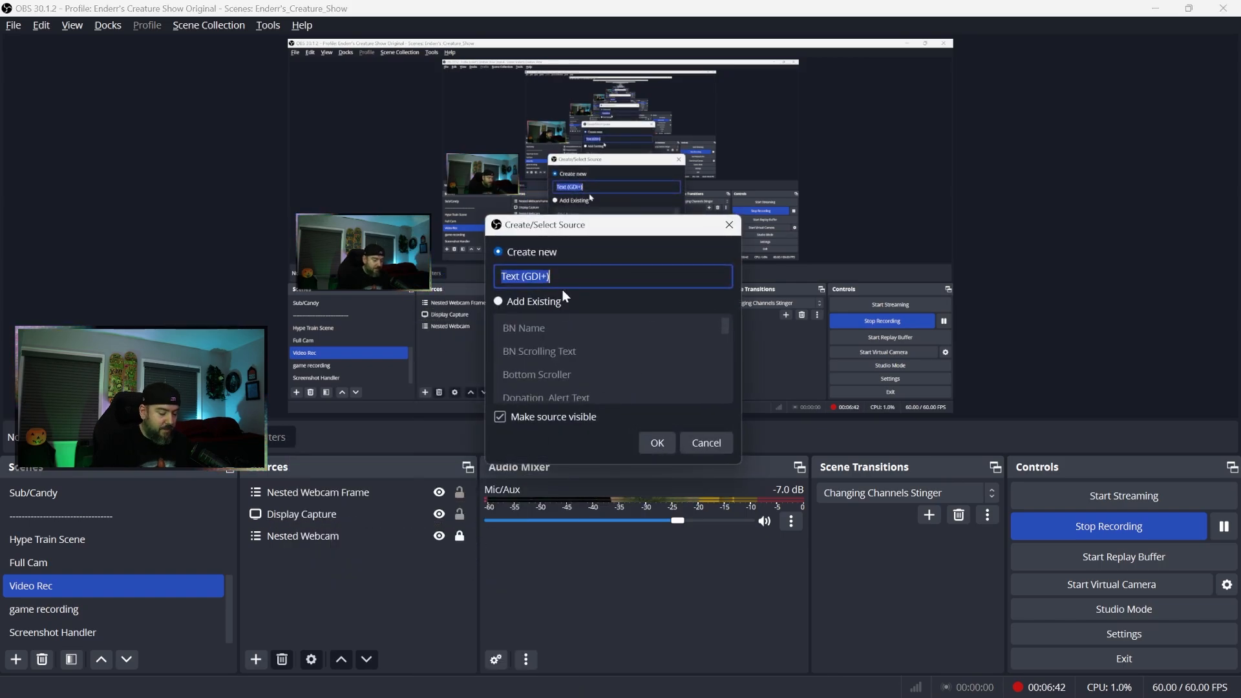
text(Follower Thanks)
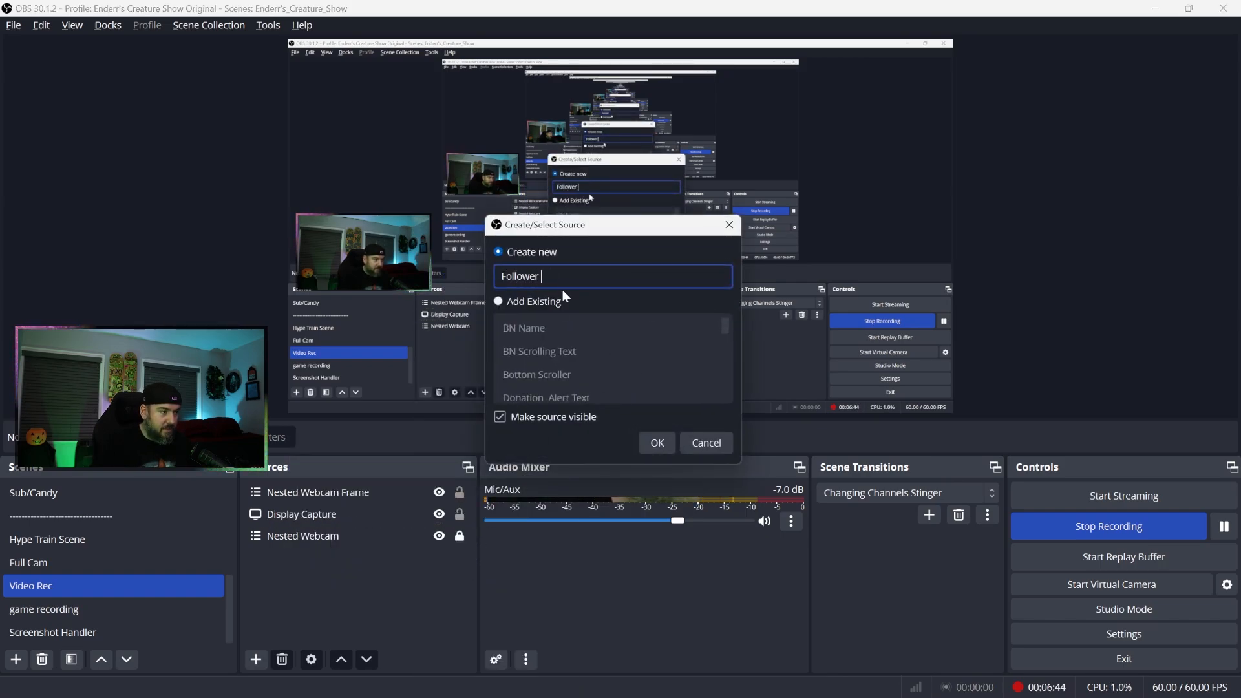
click(659, 442)
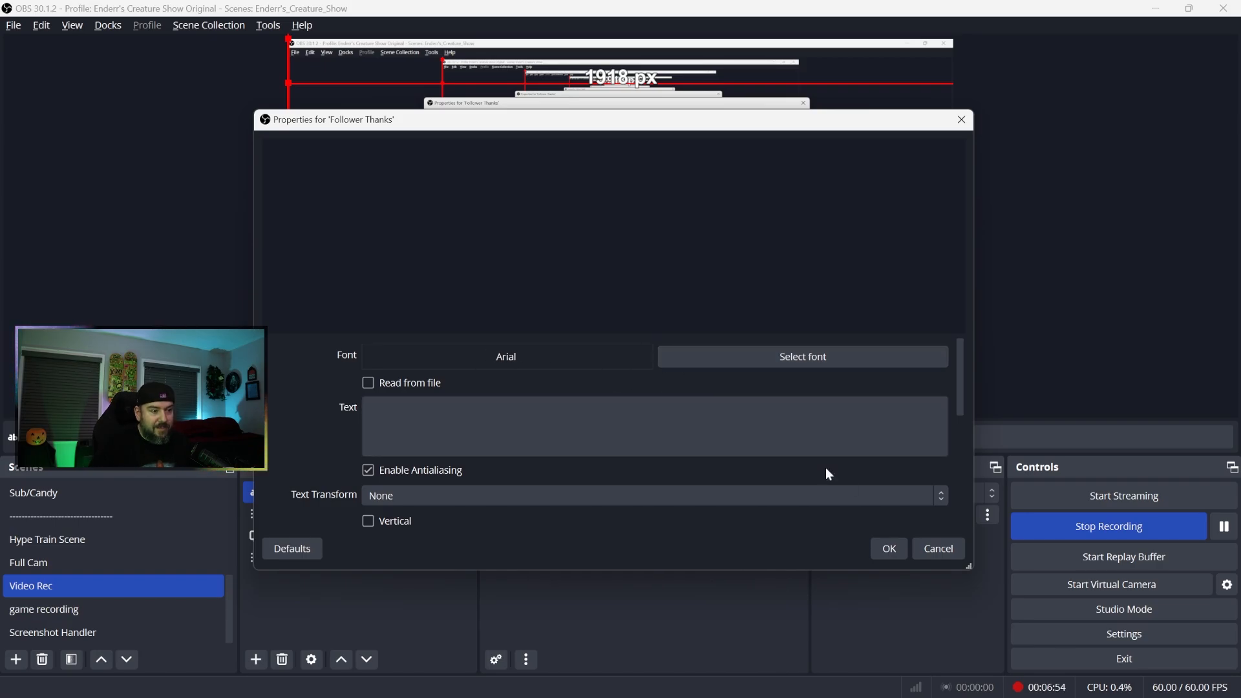
click(890, 548)
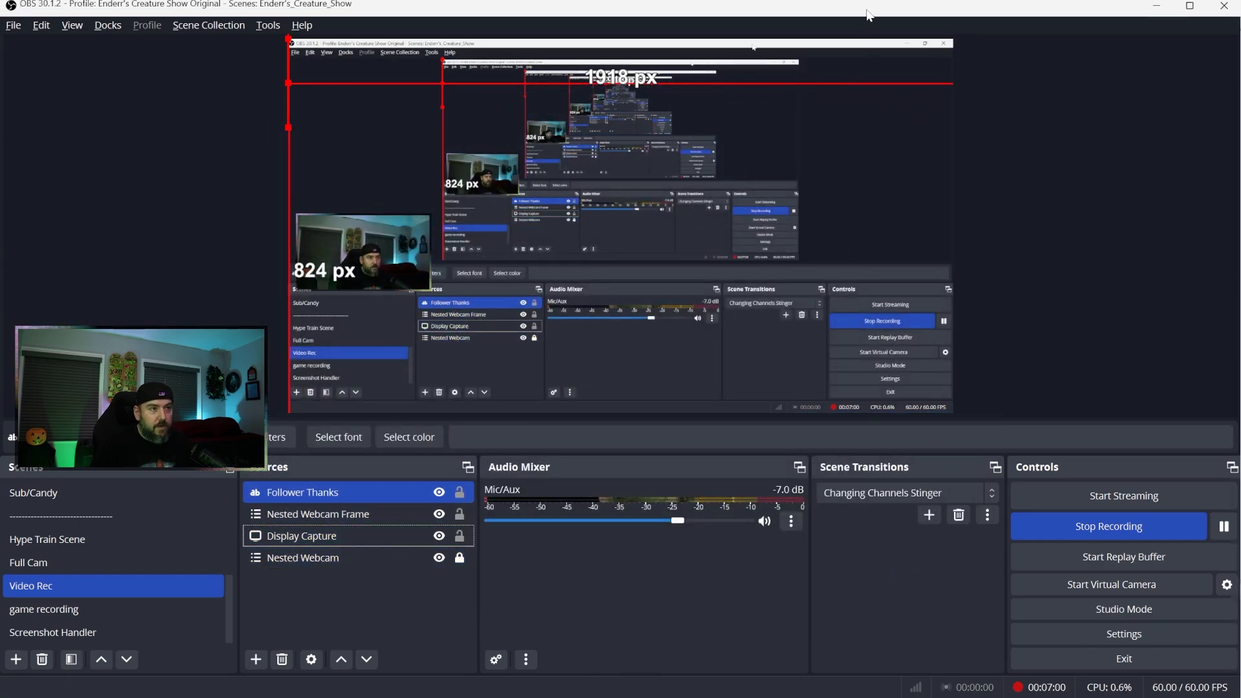
Step: Back in Streamer.bot, add an OBS Set GDI Text sub-action for scene Video Rec, source Follower Thanks, with text "%user% thanks for the follow."
drag(867, 12, 859, 0)
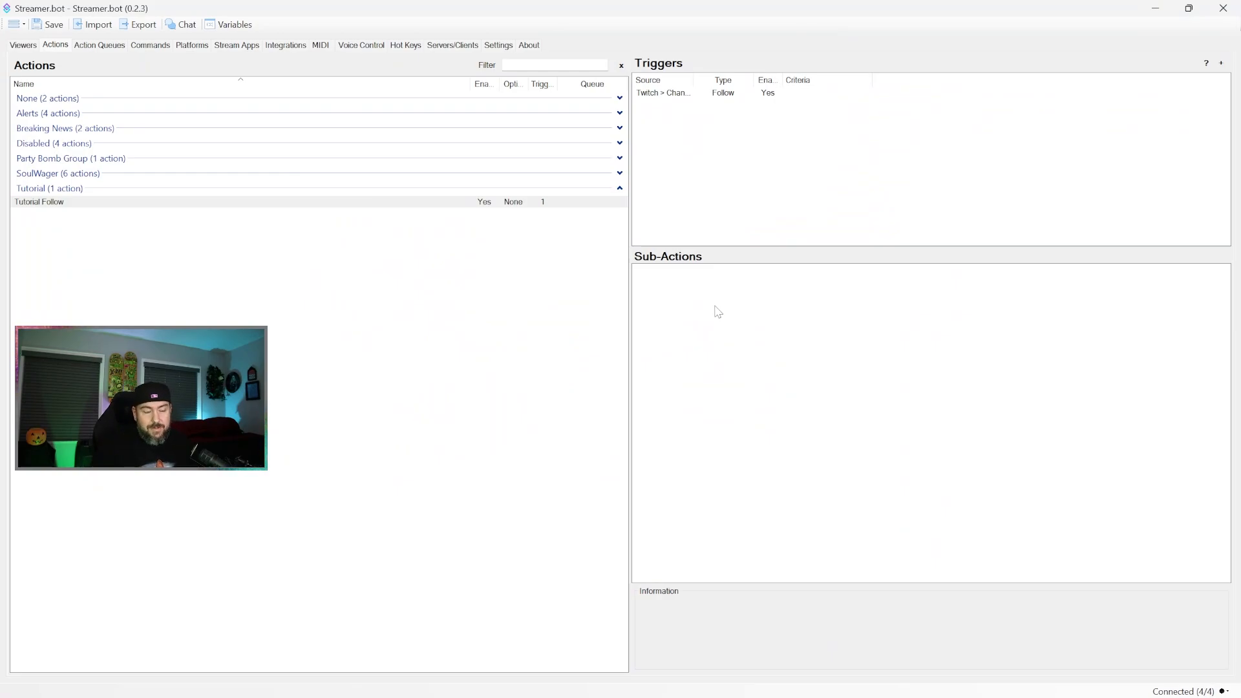
right_click(669, 292)
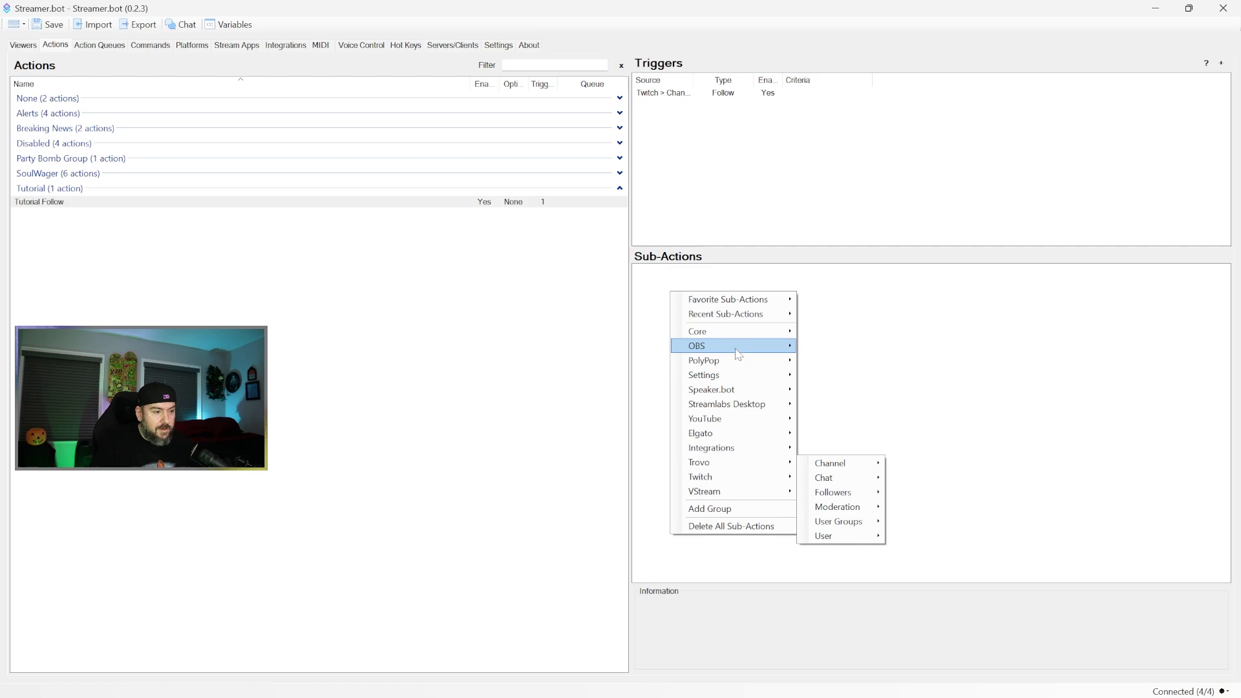
mouse_move(737, 353)
mouse_move(837, 509)
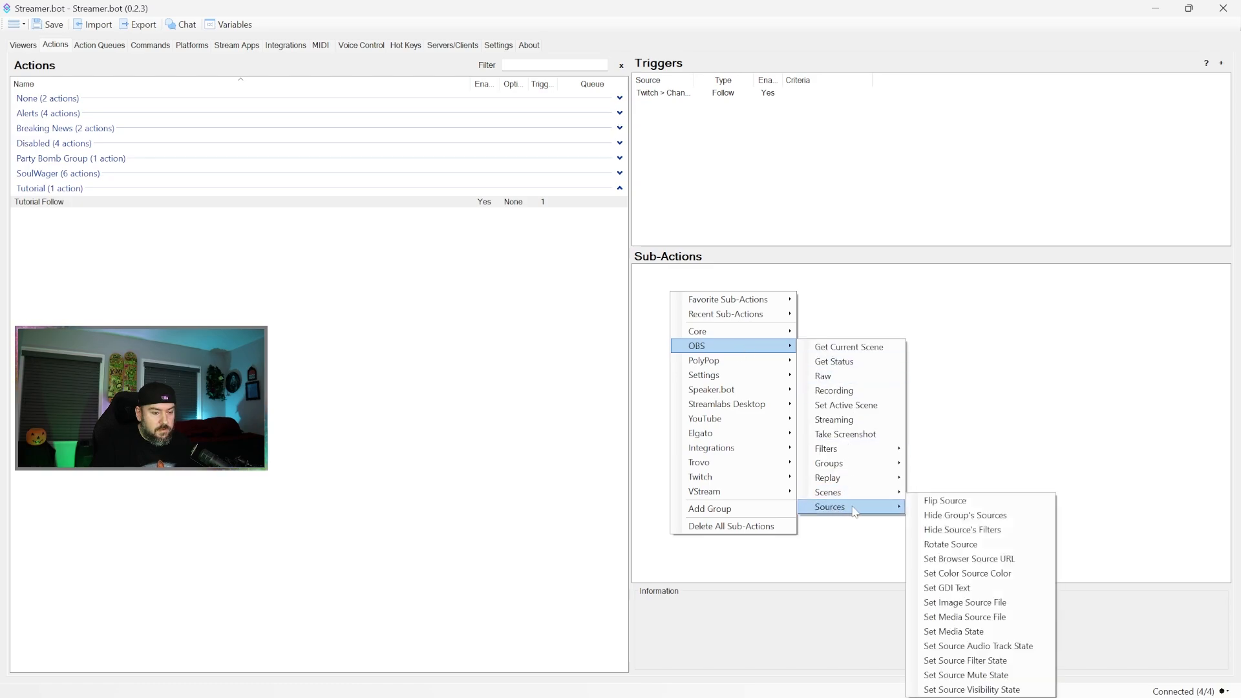
click(948, 587)
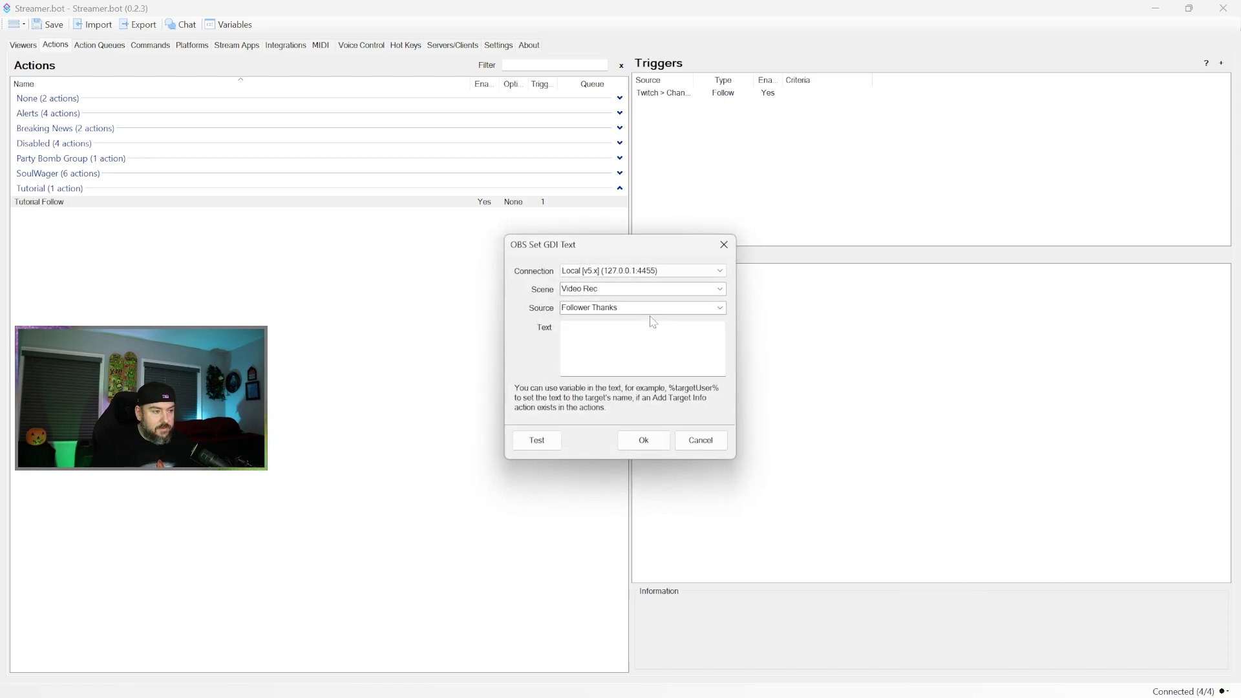
click(719, 289)
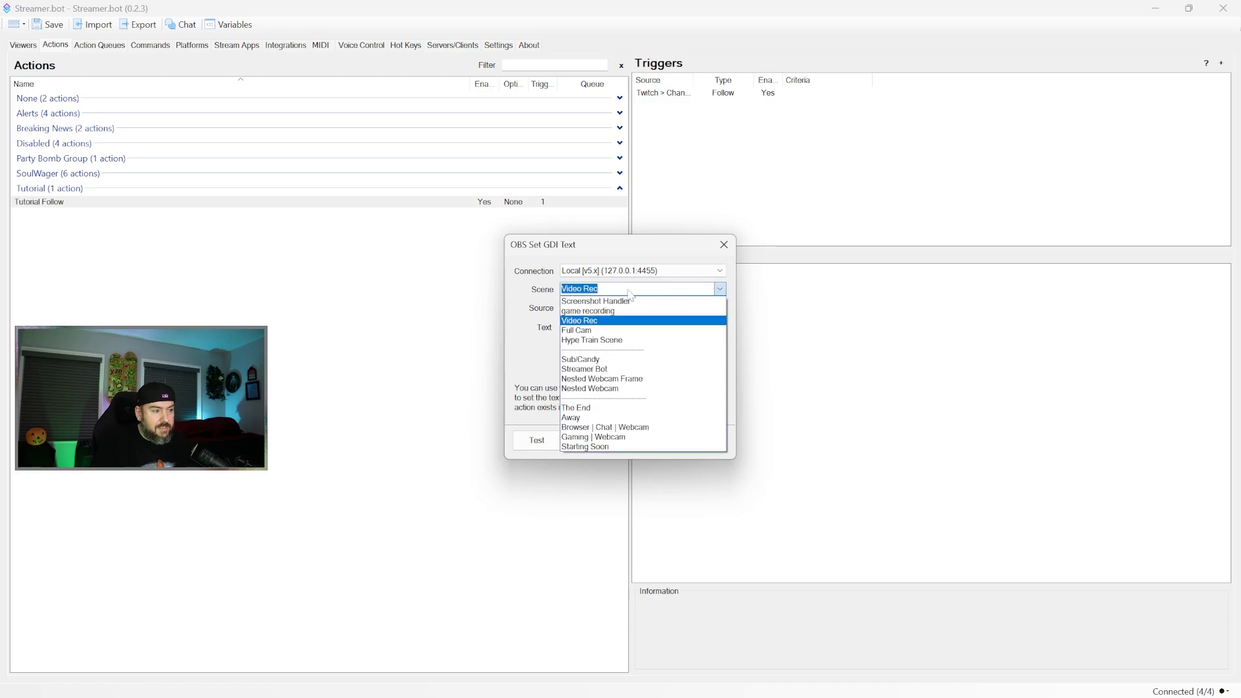
click(719, 289)
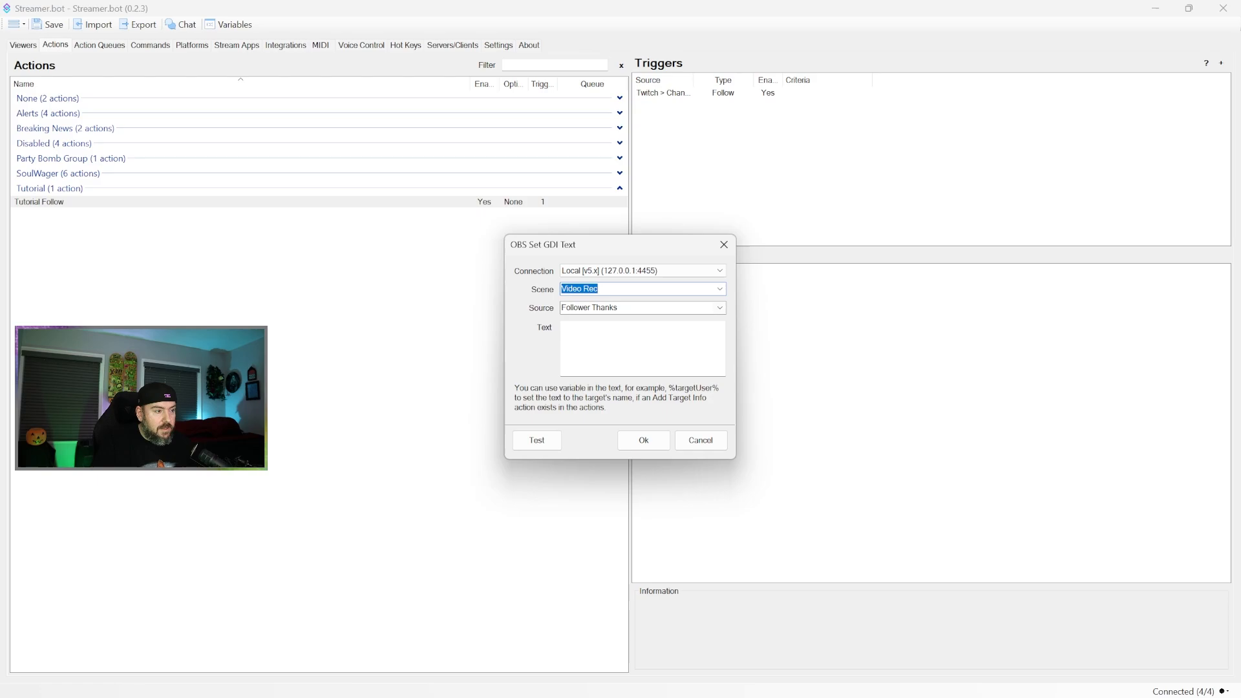
click(719, 308)
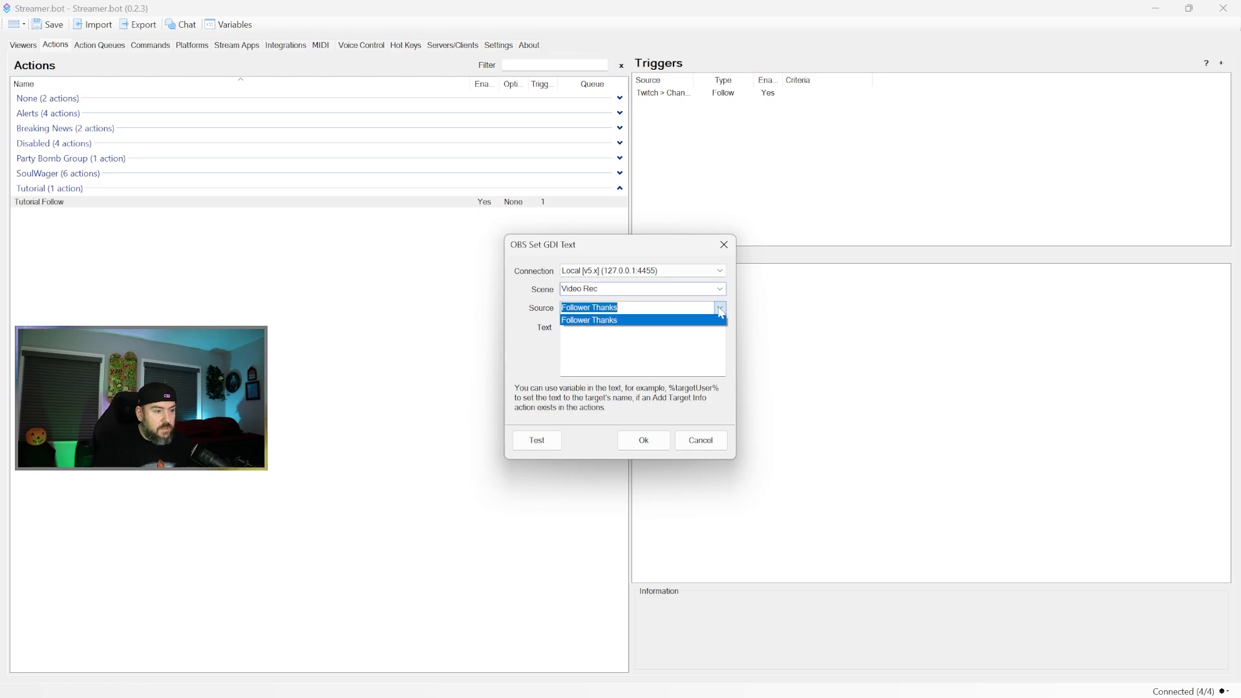
click(609, 320)
click(608, 330)
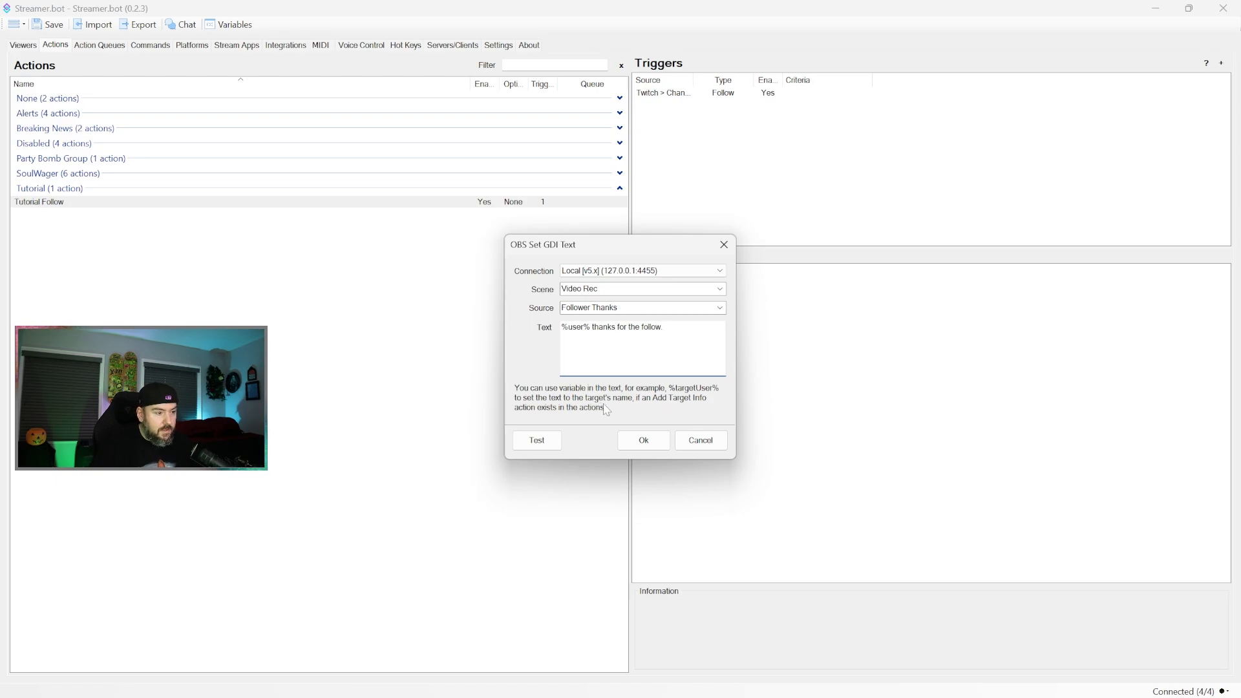
click(644, 440)
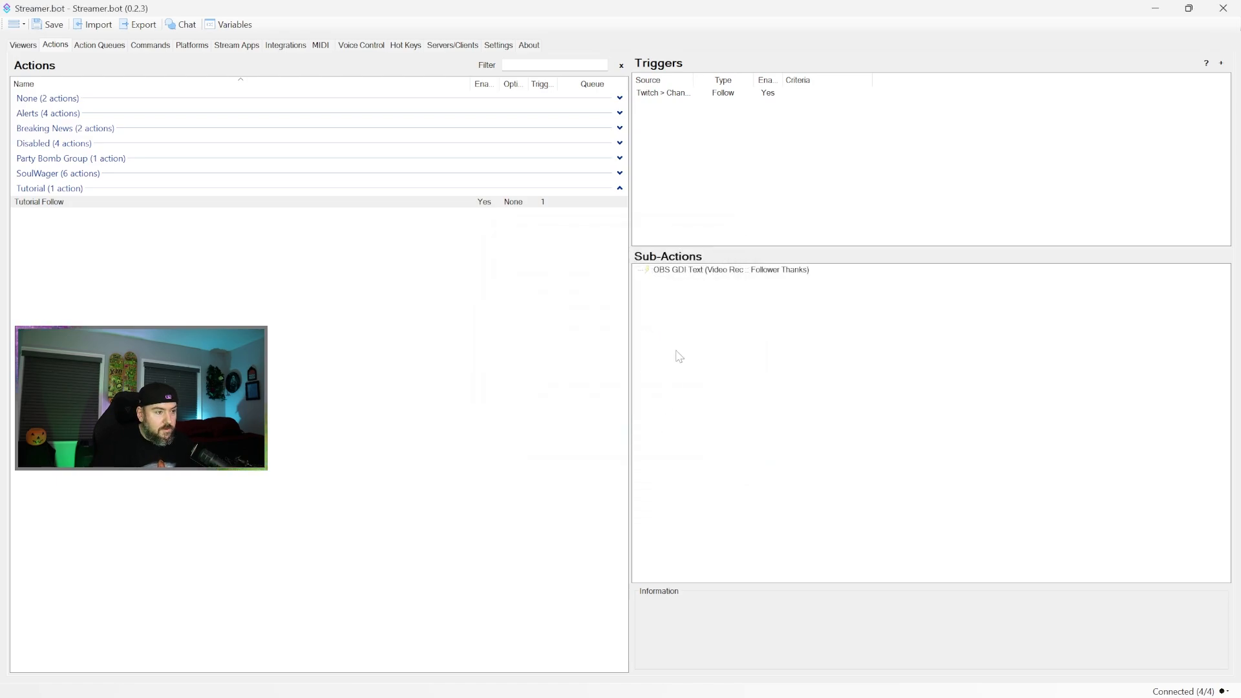
Step: Test the Follow trigger and switch to the maximized OBS window to check the text source
right_click(732, 102)
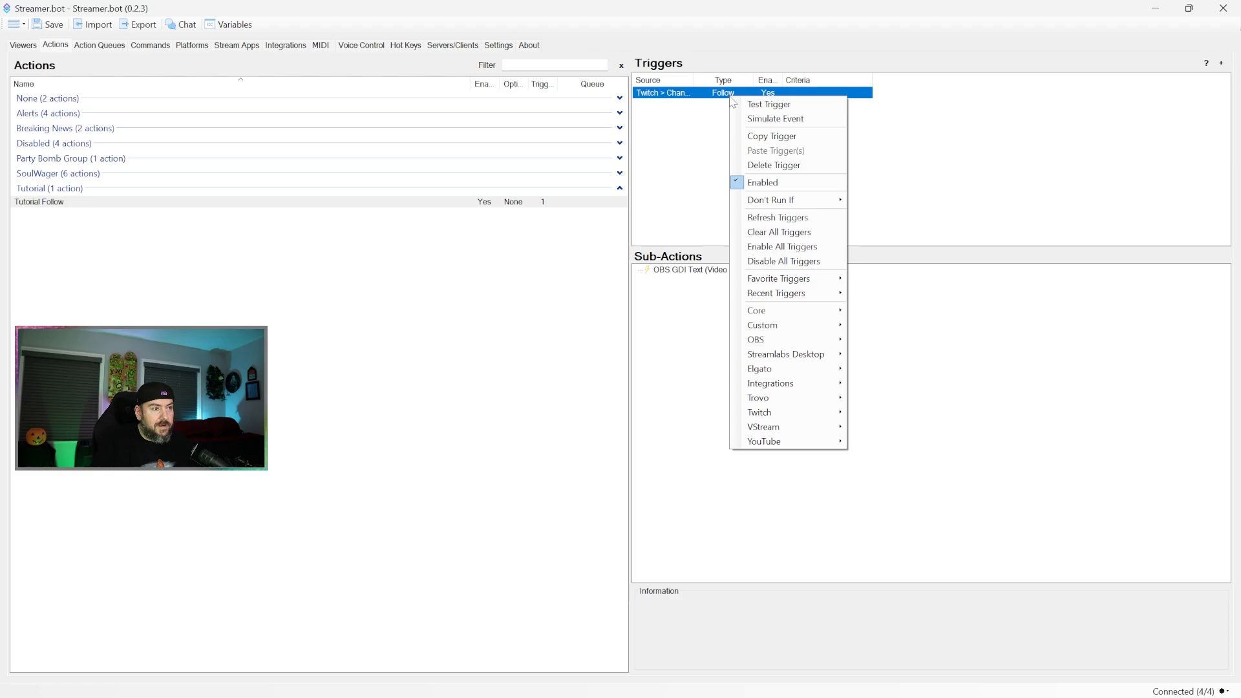
click(743, 104)
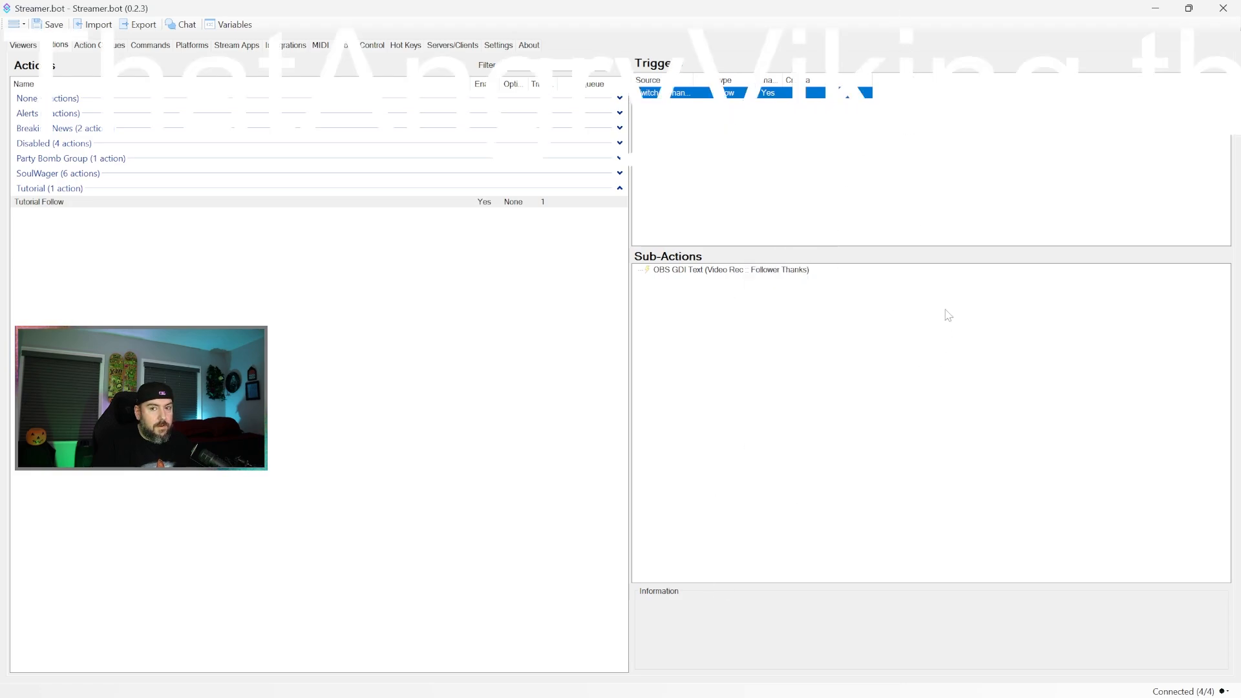
key(alt+Tab)
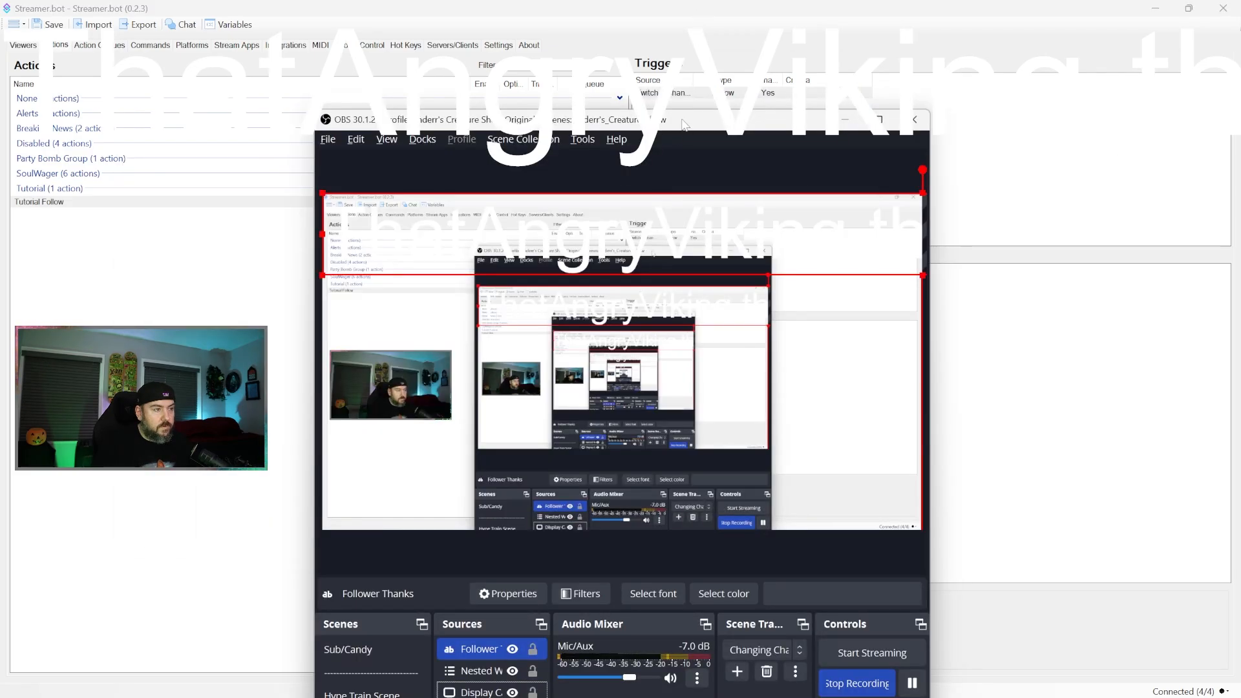
double_click(685, 123)
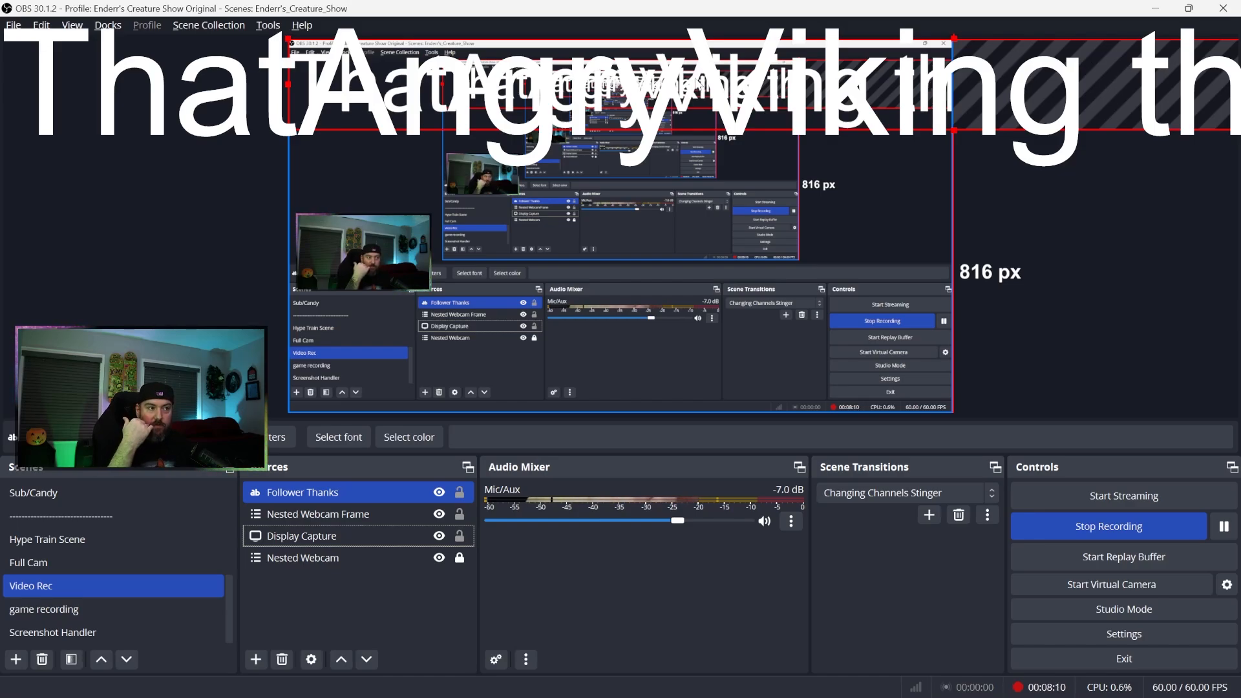
right_click(698, 79)
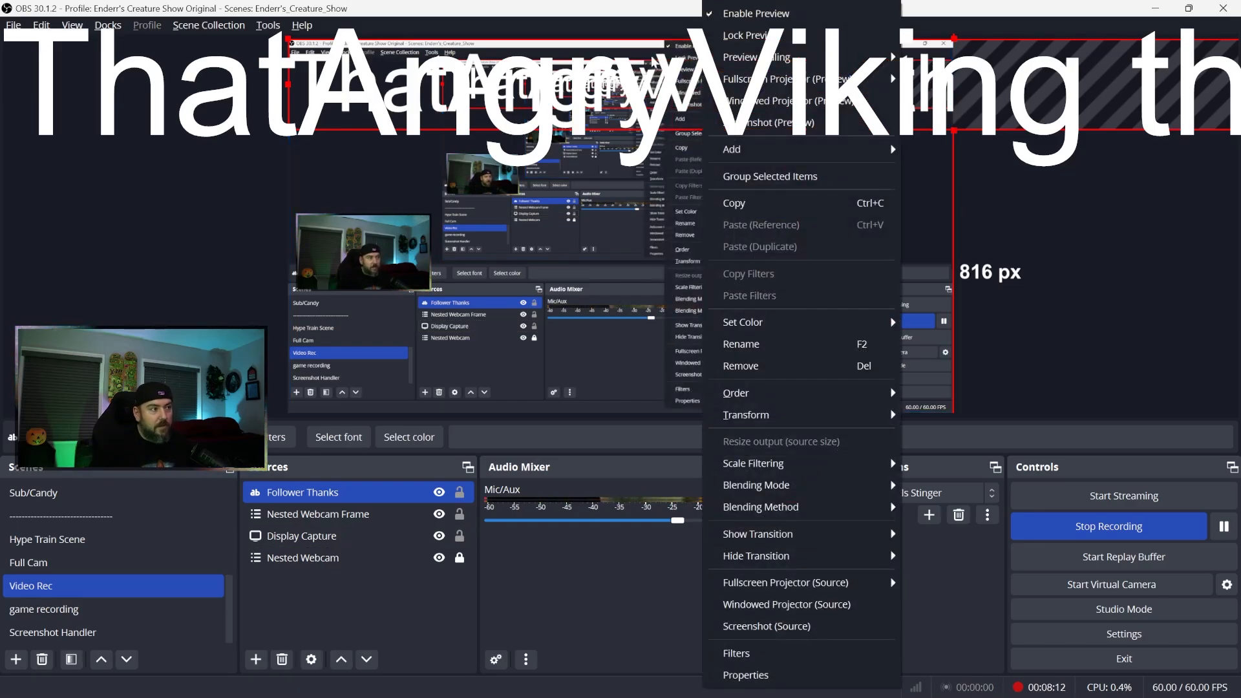
click(213, 152)
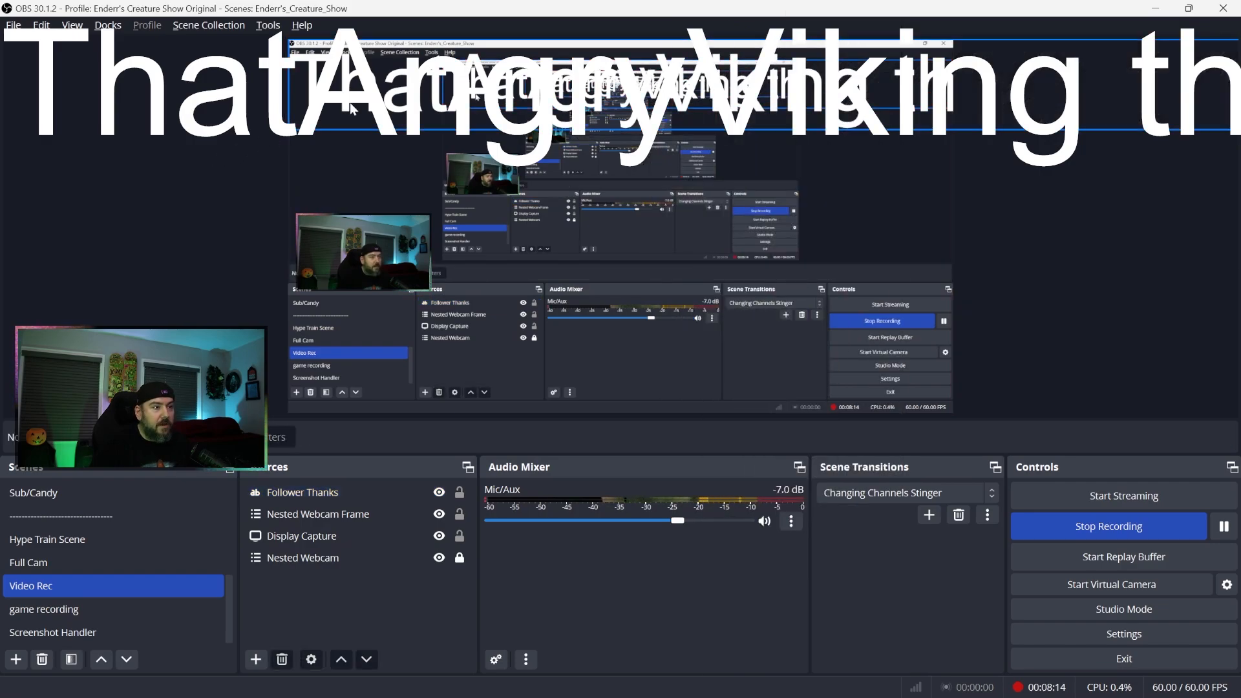
click(350, 103)
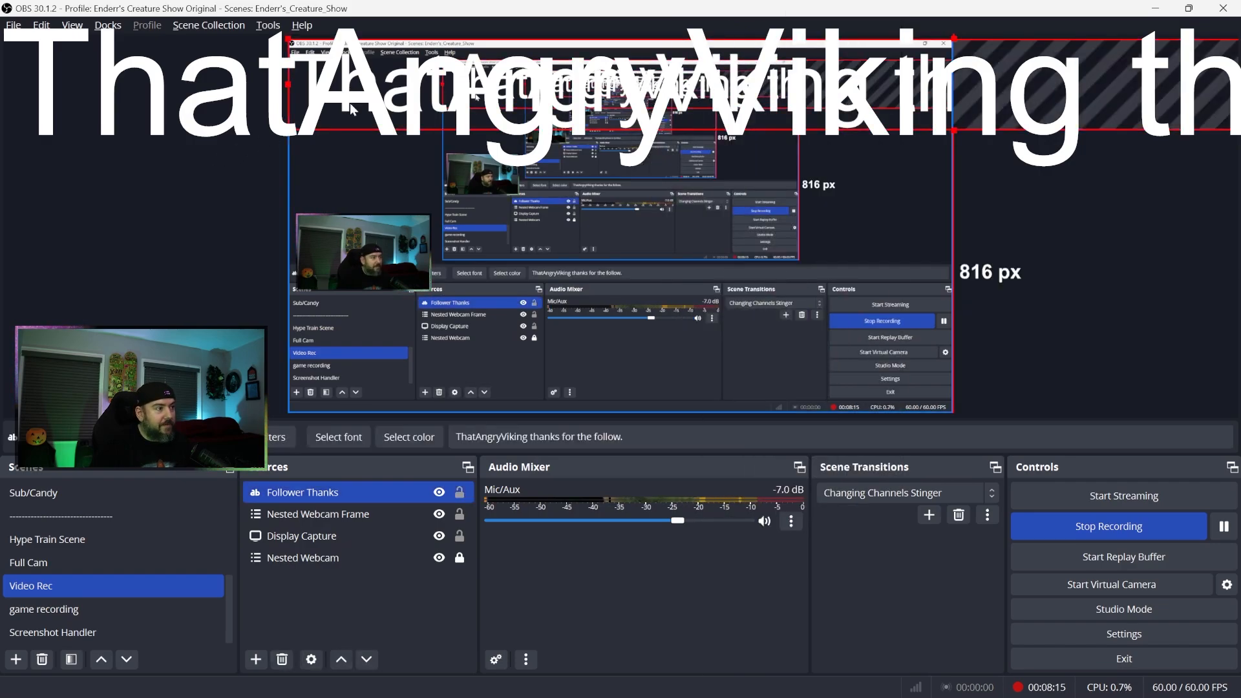
Step: Enable custom text extents for the Follower Thanks source with a width of 1920 and a height of 1080
right_click(319, 496)
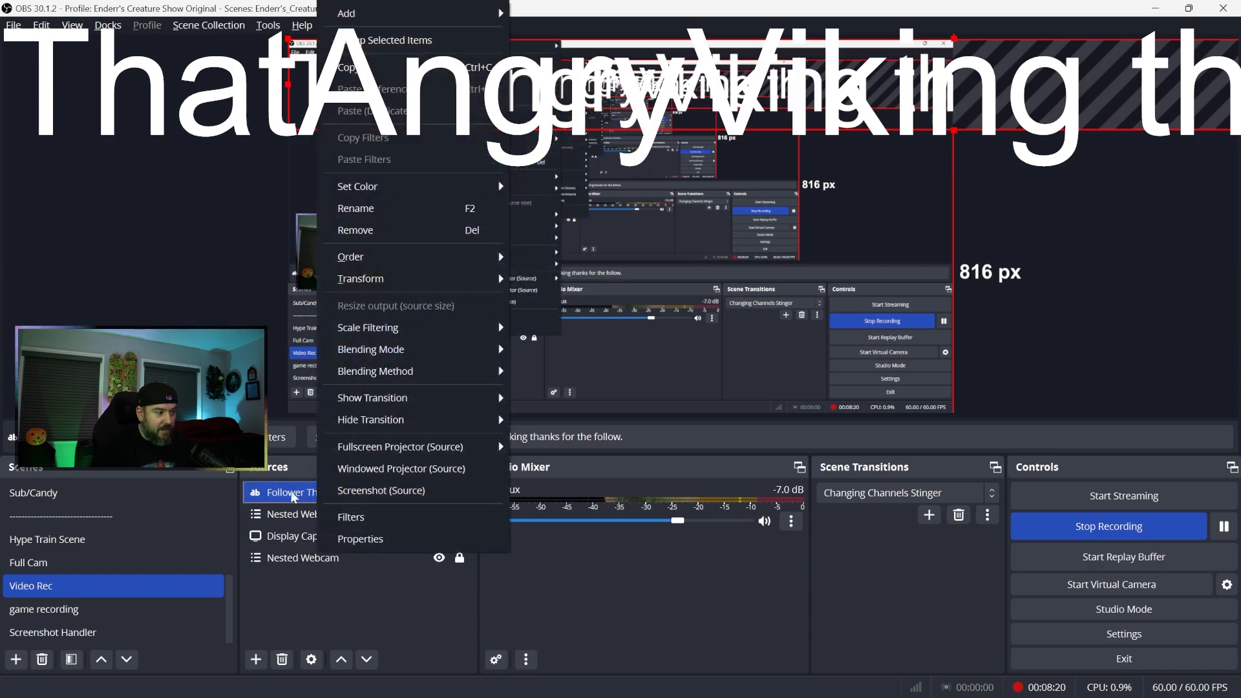
click(359, 540)
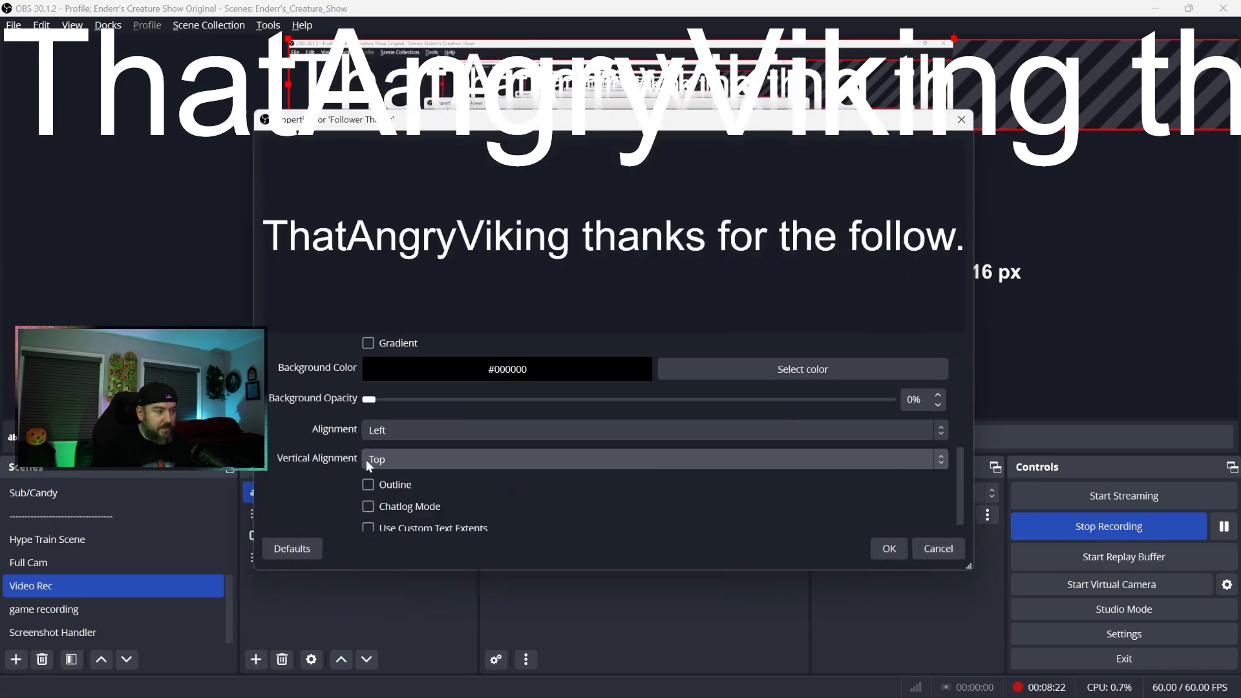
scroll(459, 513, down, 1)
click(368, 515)
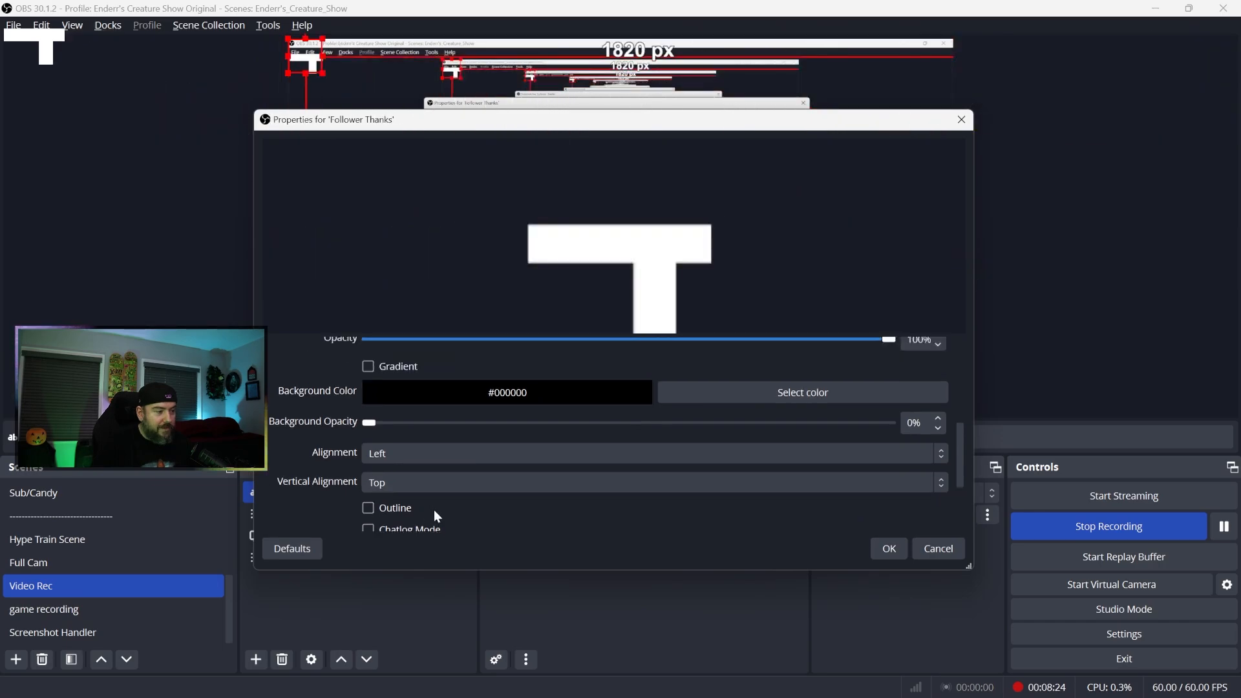
scroll(479, 488, down, 4)
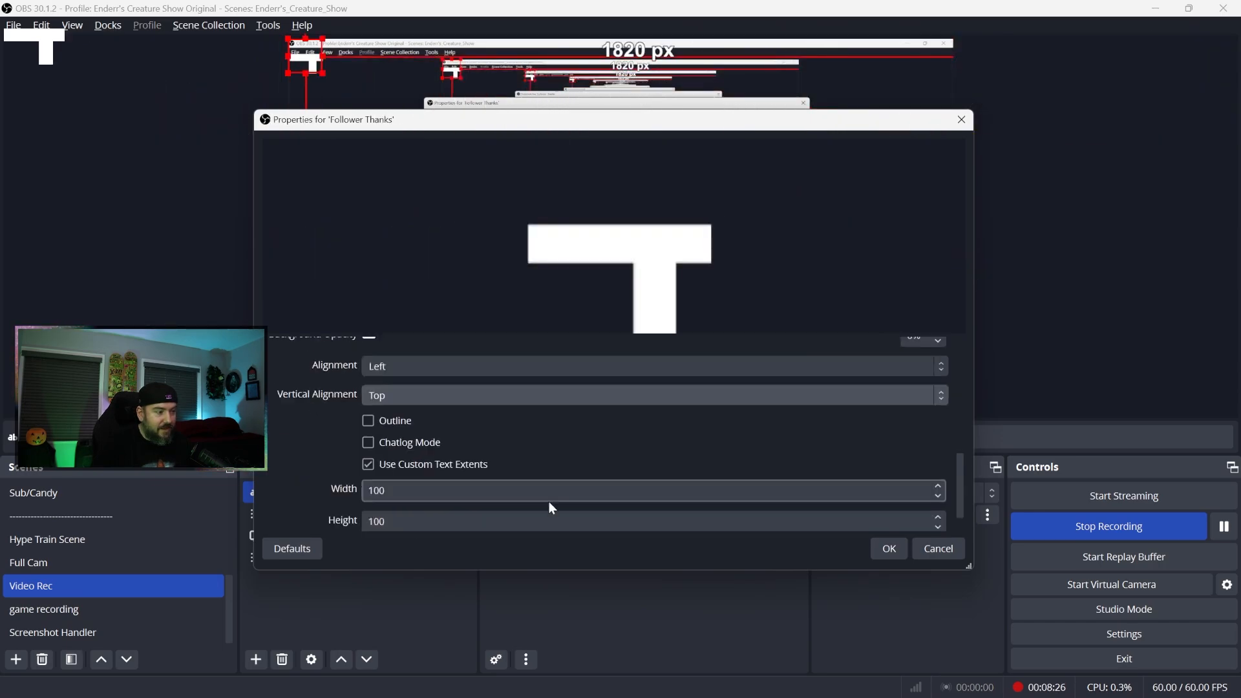
click(548, 457)
key(ctrl+a)
text(1920)
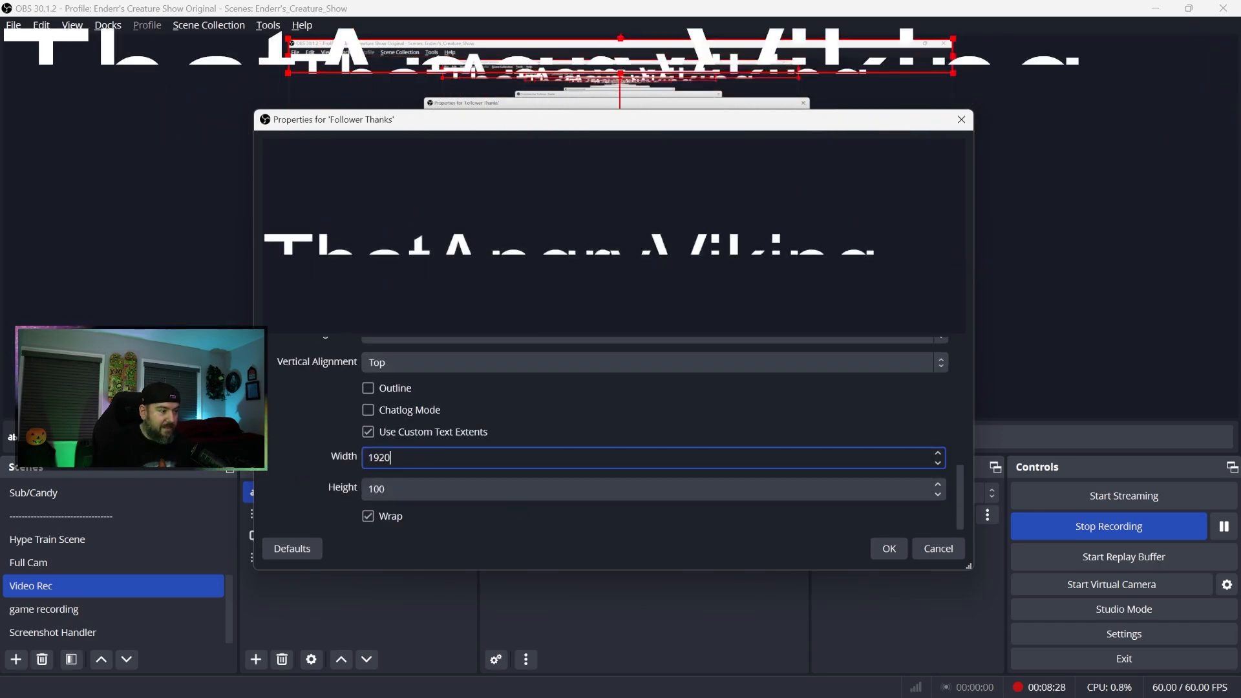
key(Tab)
text(1080)
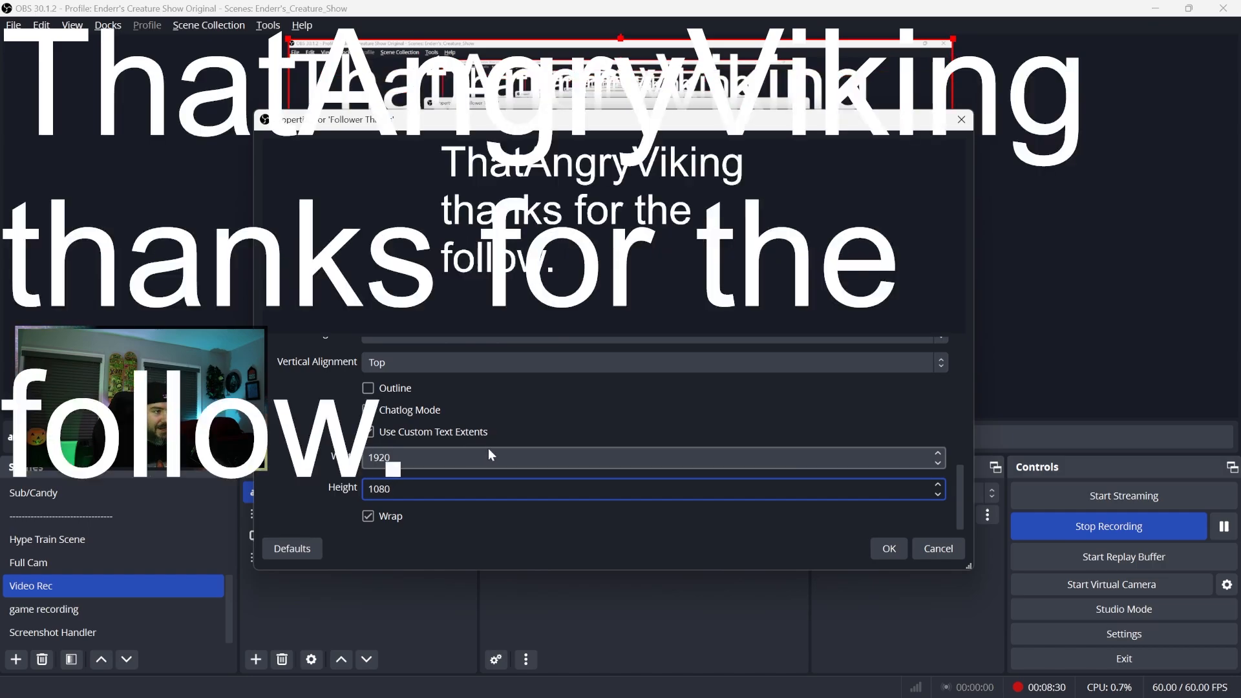
click(889, 549)
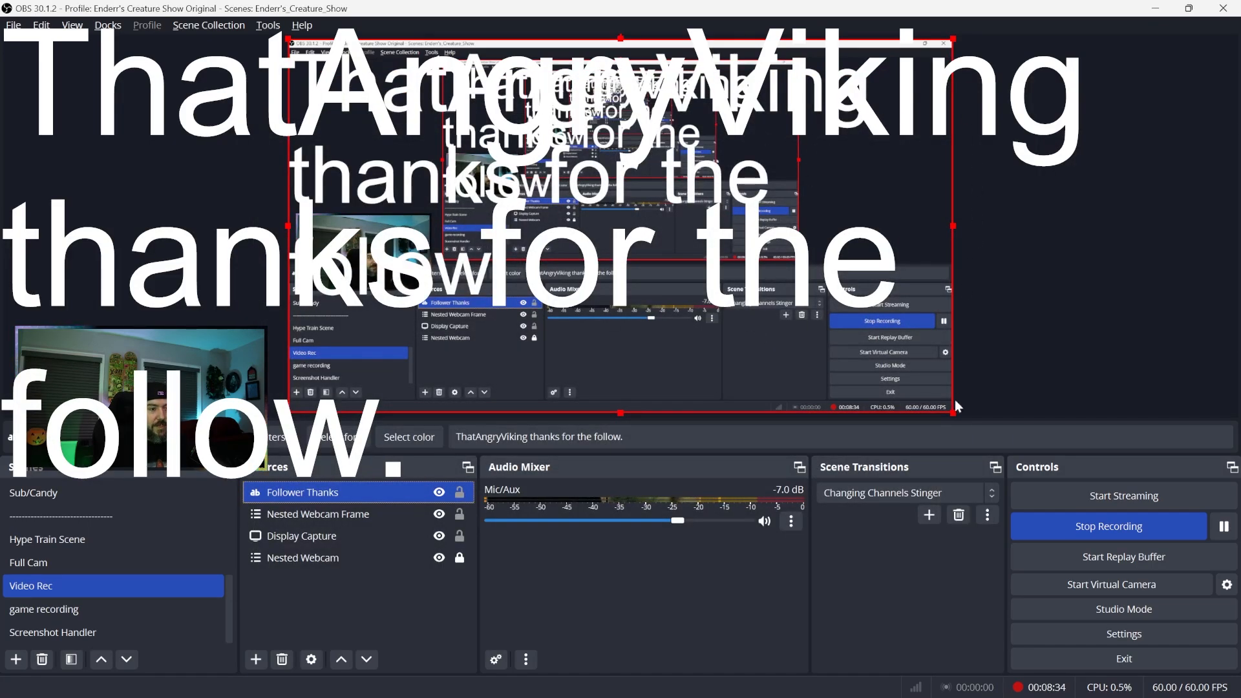
Step: Set the font size of the Follower Thanks text source to 48 and apply its properties
right_click(327, 493)
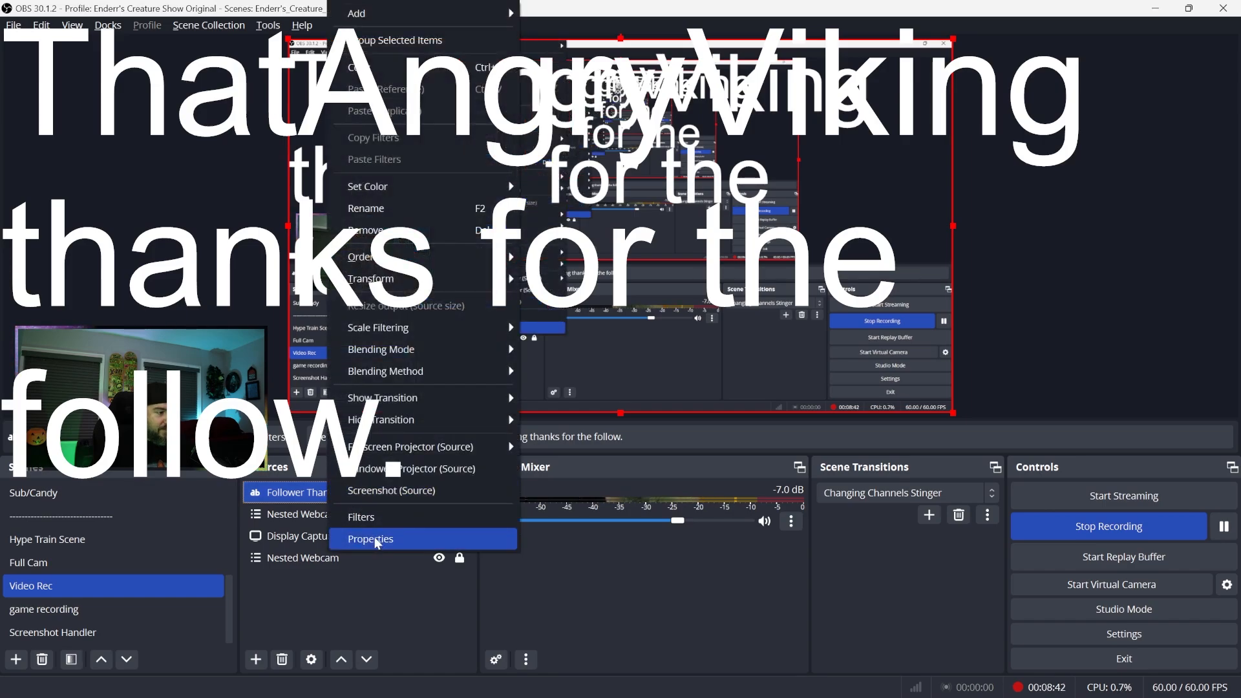
click(383, 540)
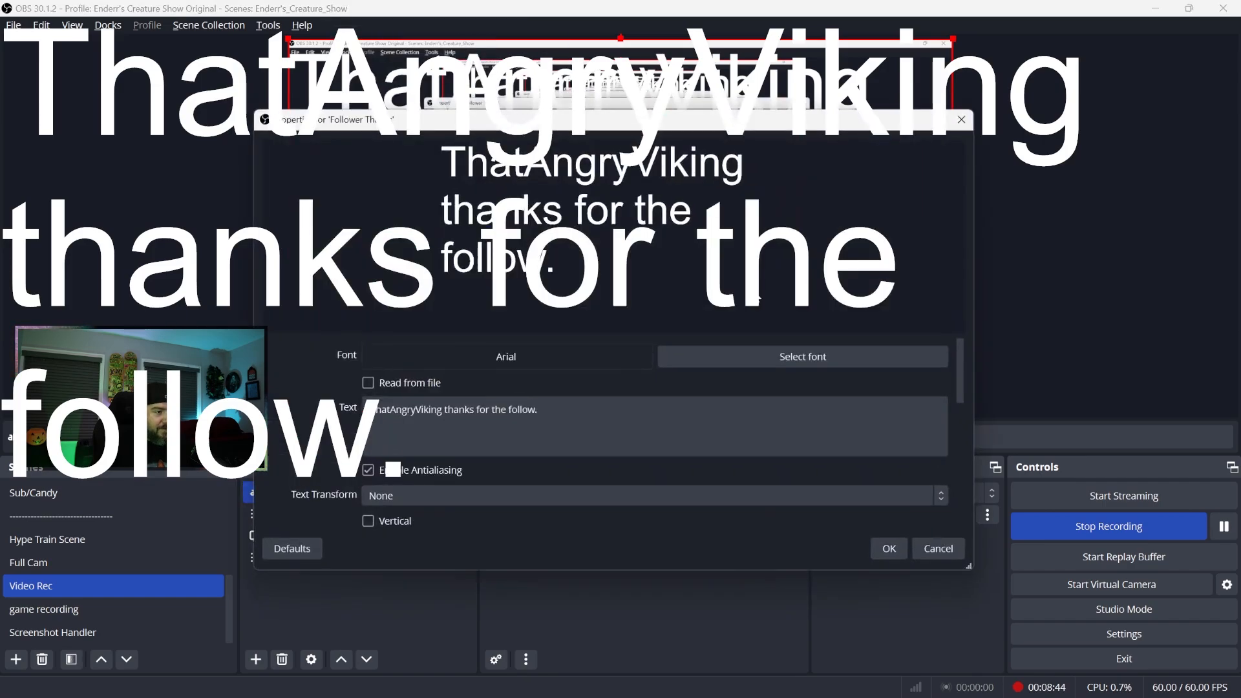
click(716, 357)
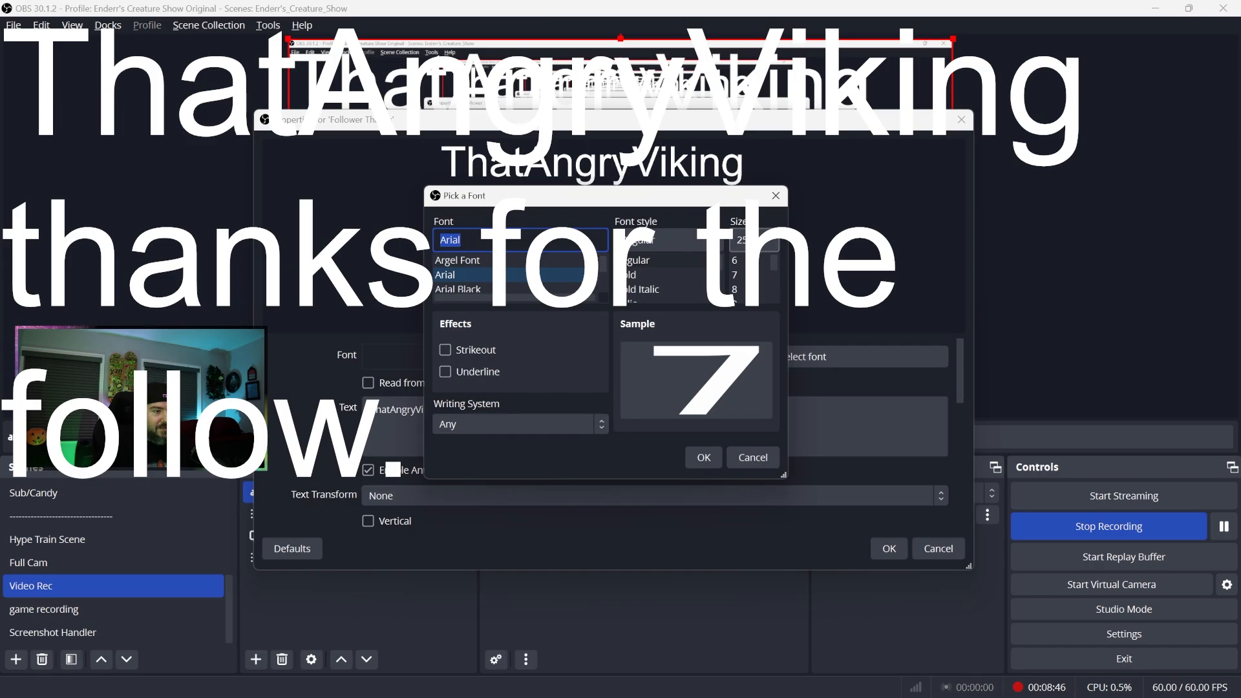
drag(773, 259, 775, 271)
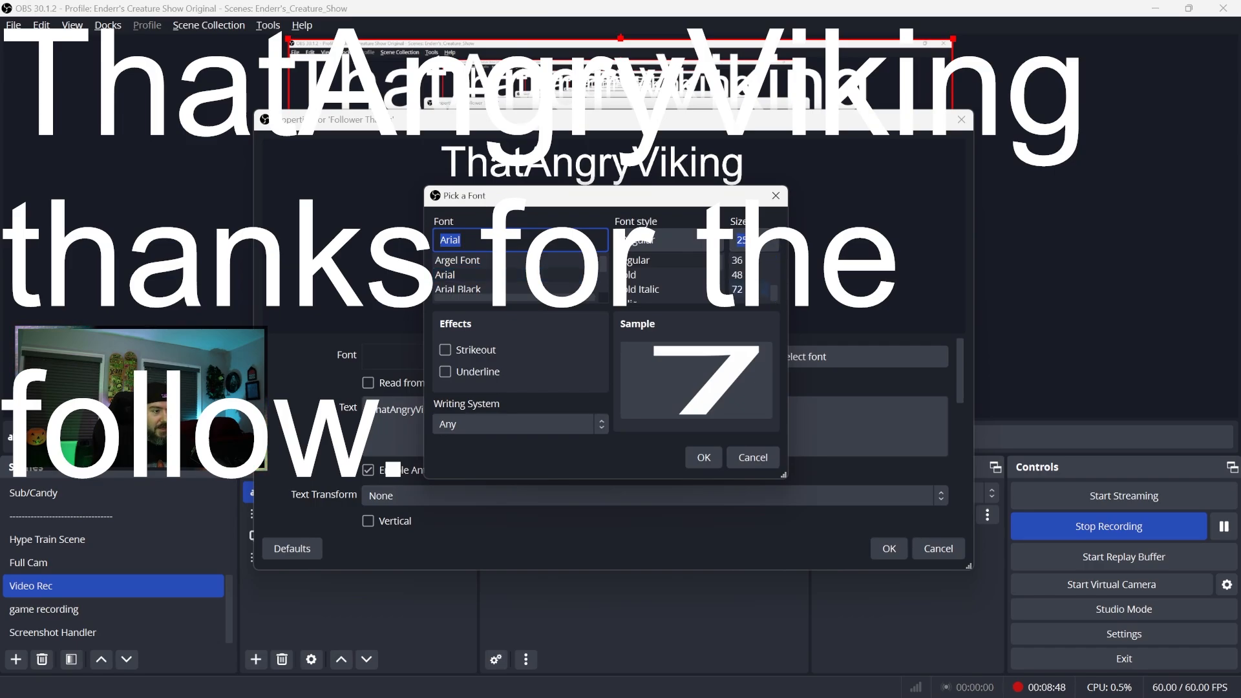
click(737, 275)
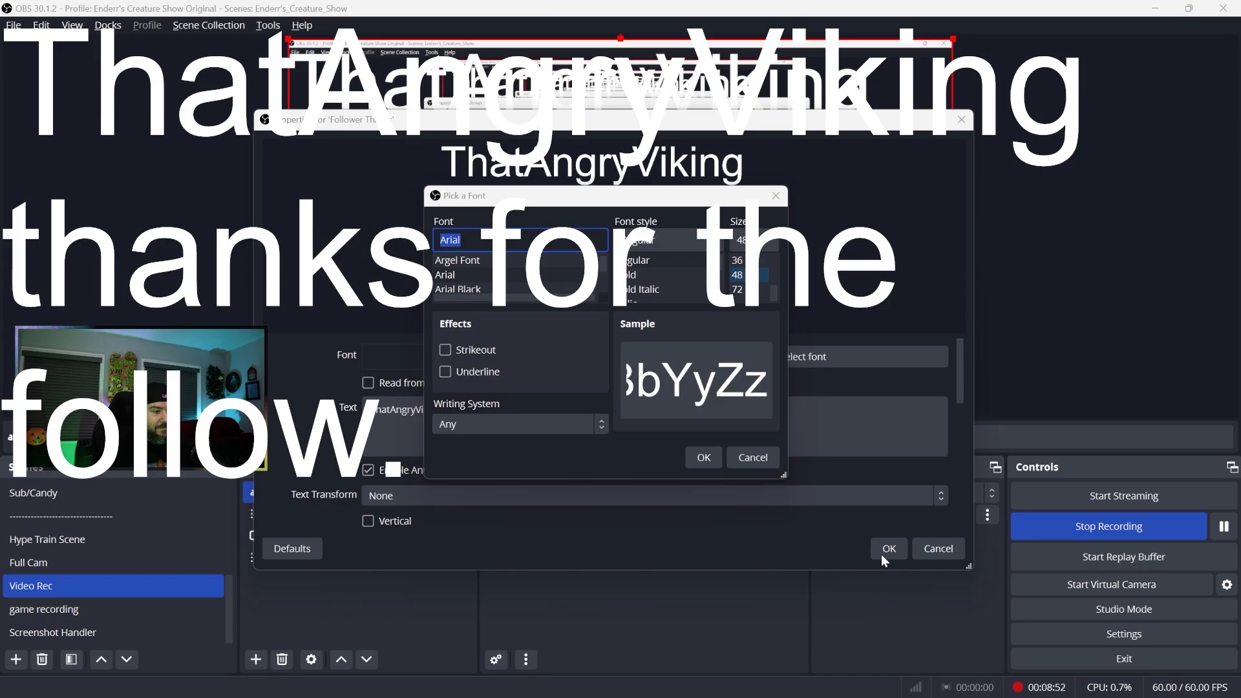
key(Return)
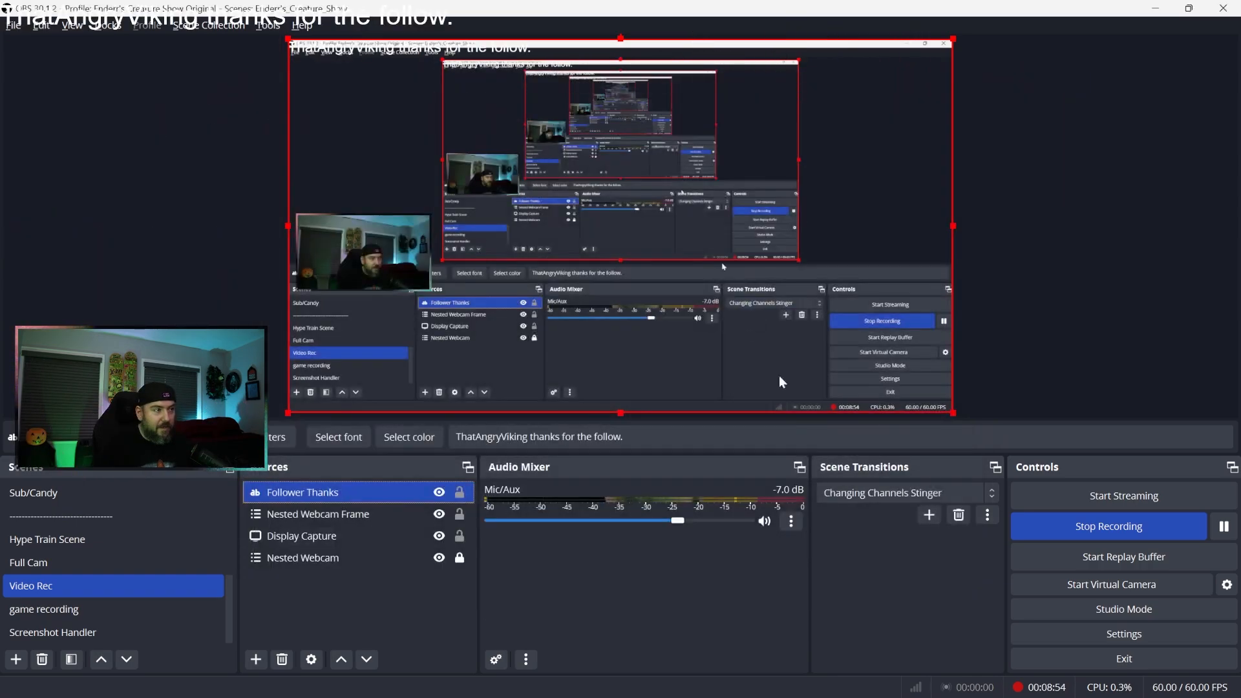
click(889, 548)
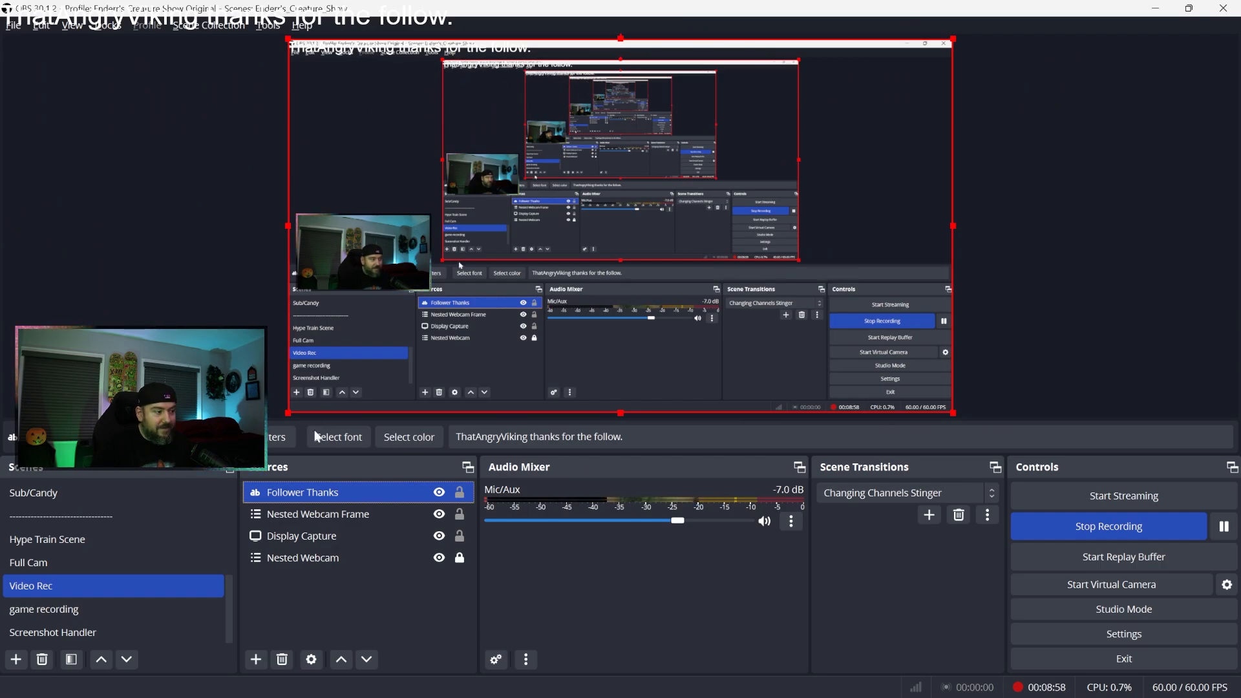
Step: Add a new Color Source named Follower Back to the Video Rec scene
click(264, 660)
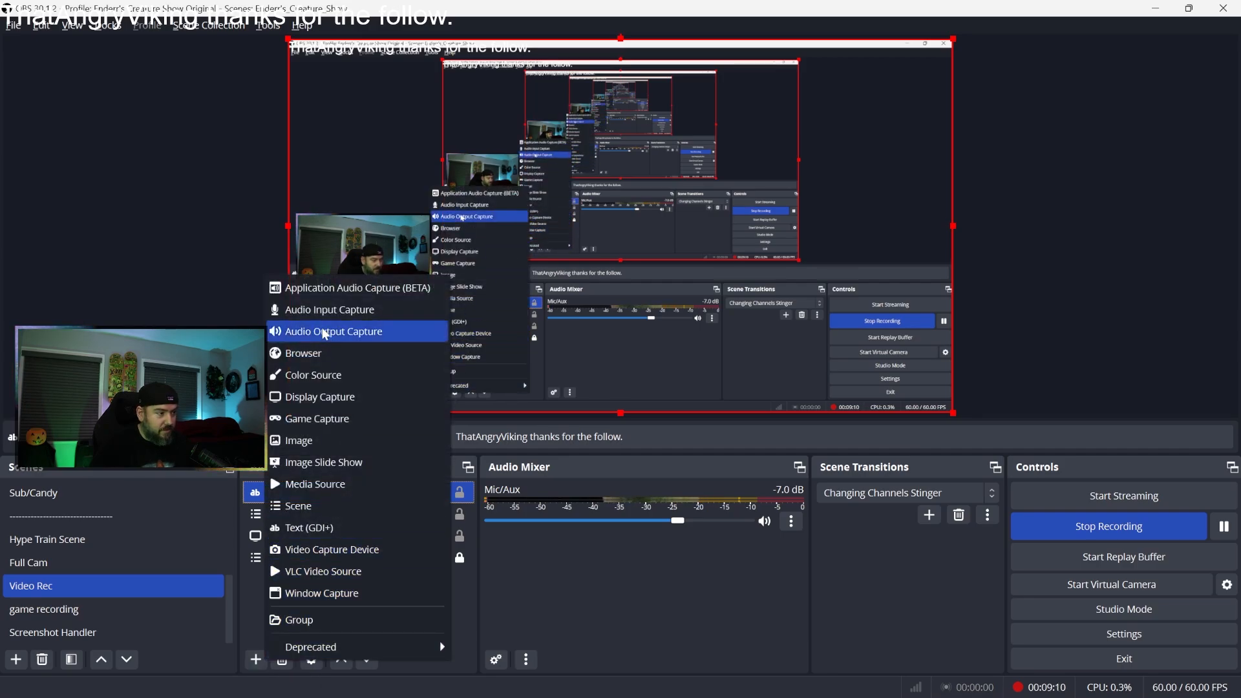
click(414, 373)
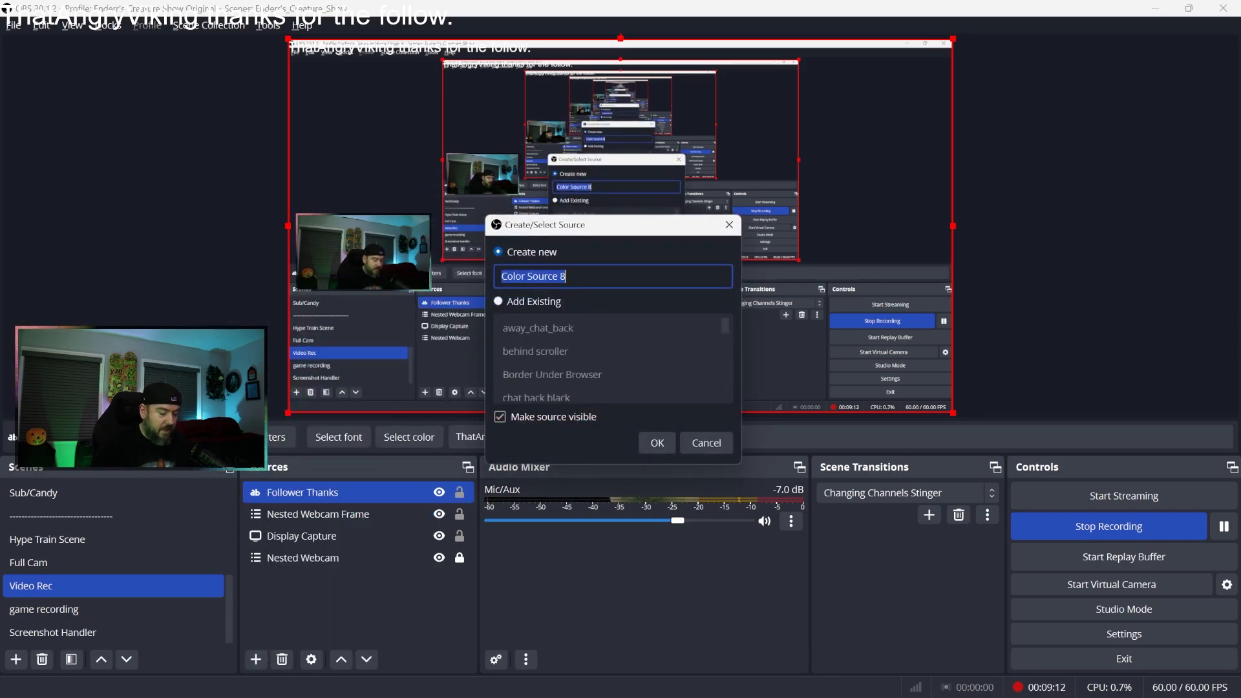
text(FOl)
key(BackSpace)
key(BackSpace)
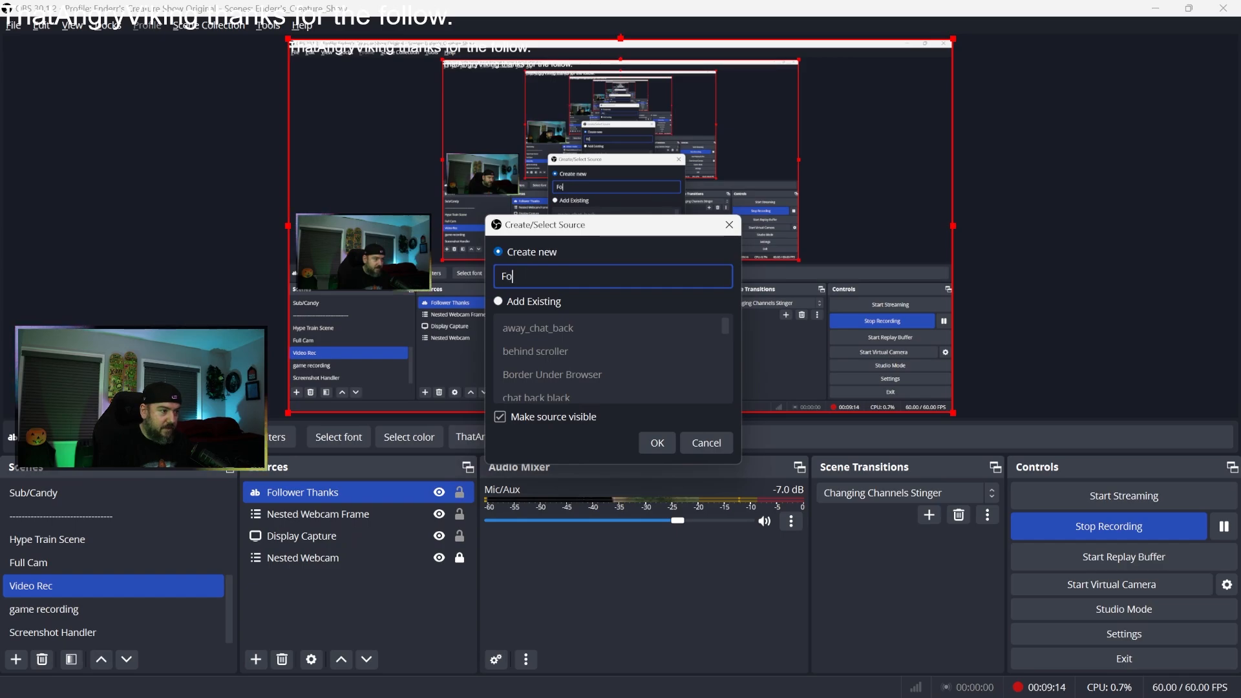
text(ollower Back)
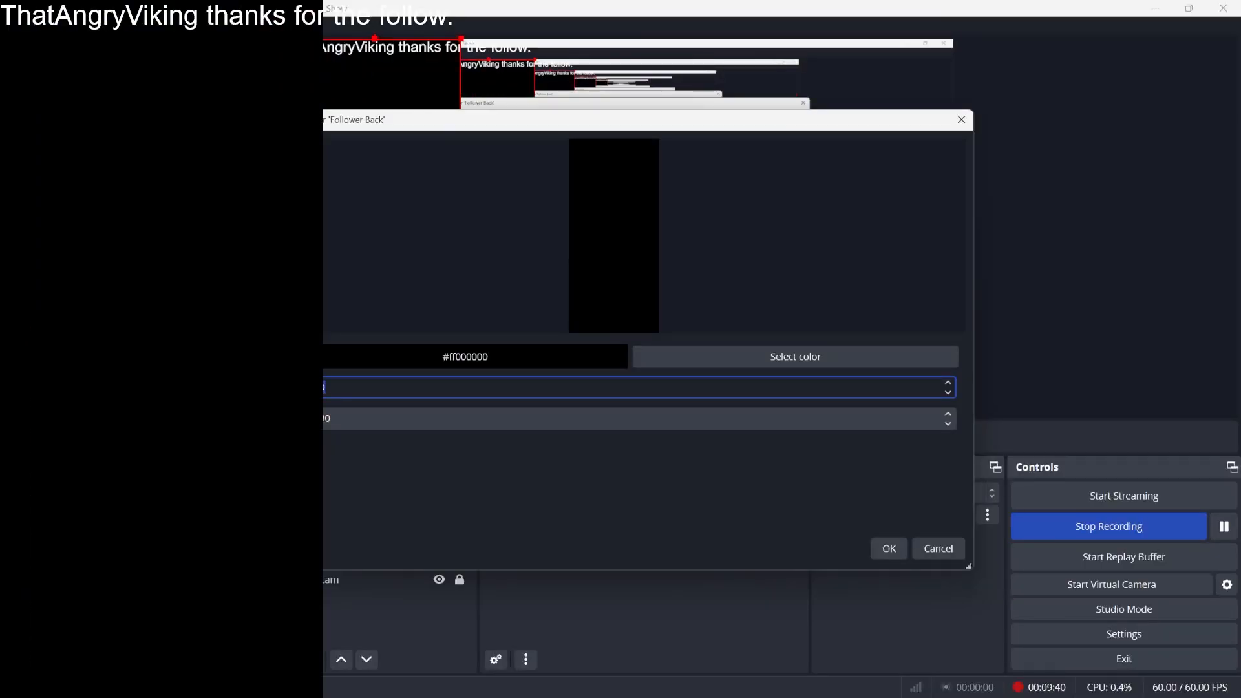
Step: Set the Follower Back color source to a width of 800 and a height of 100
text(800)
key(Tab)
text(200)
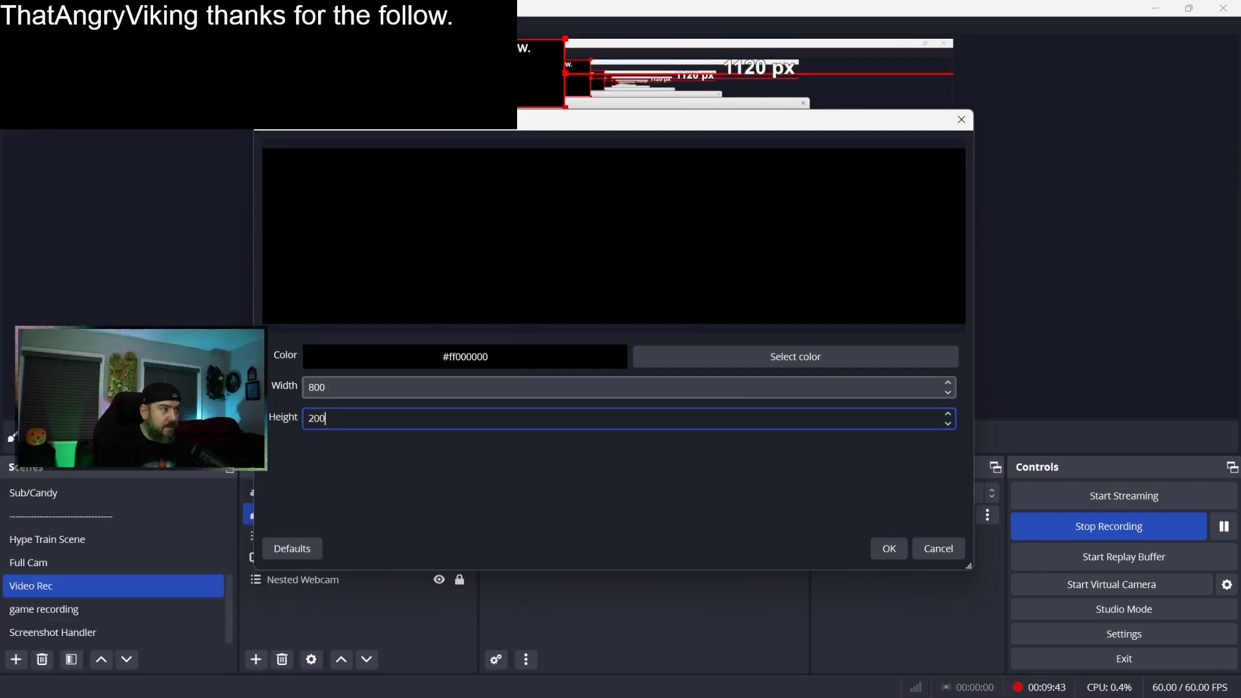
key(ctrl+a)
text(100)
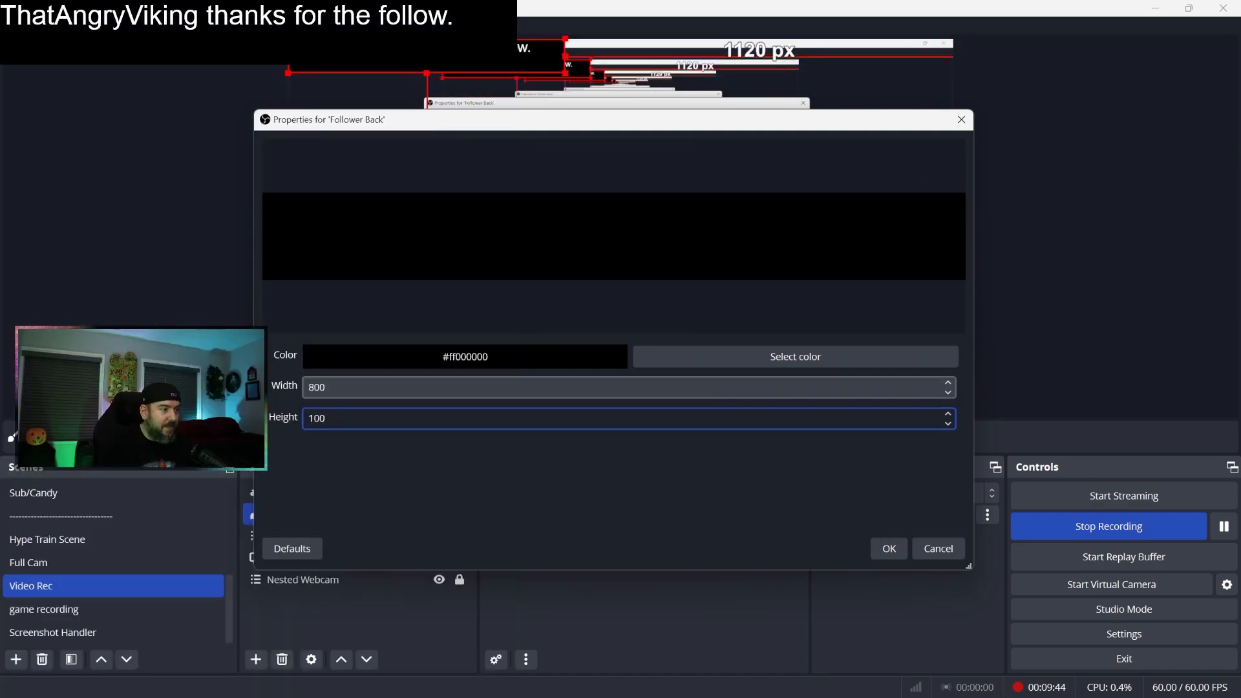
click(891, 551)
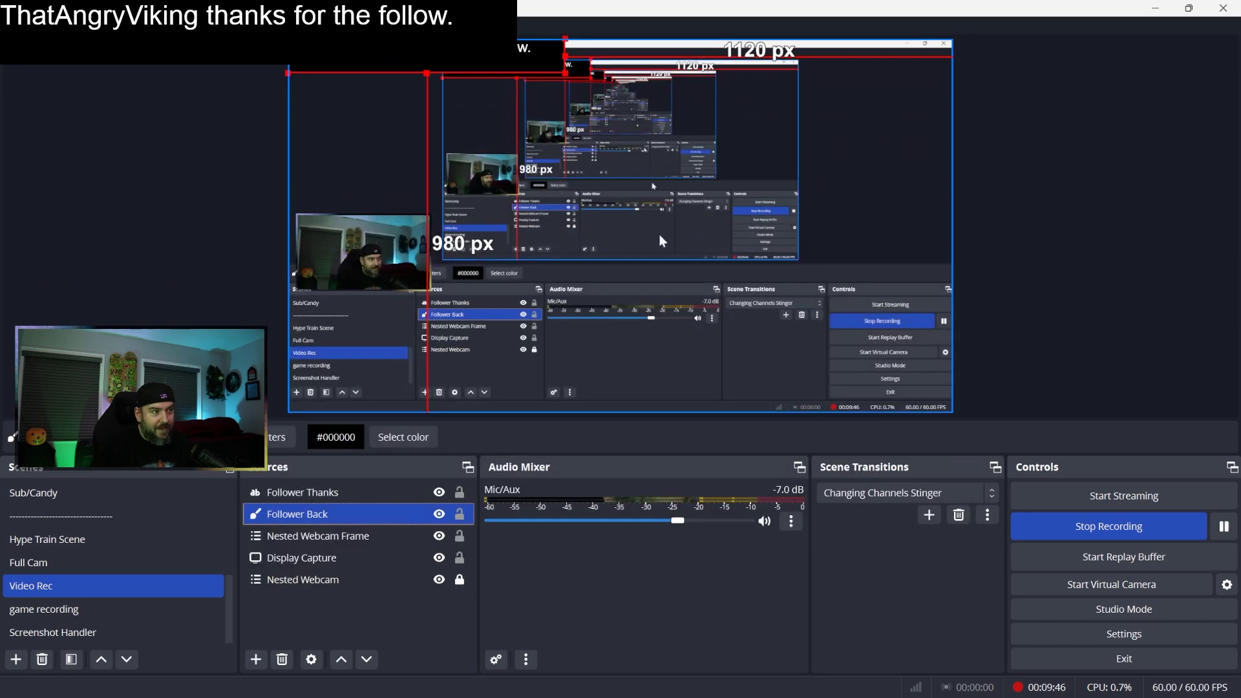
Step: Compare the bounds of Follower Thanks and Follower Back in the preview and check the background's dimensions in its properties
click(301, 492)
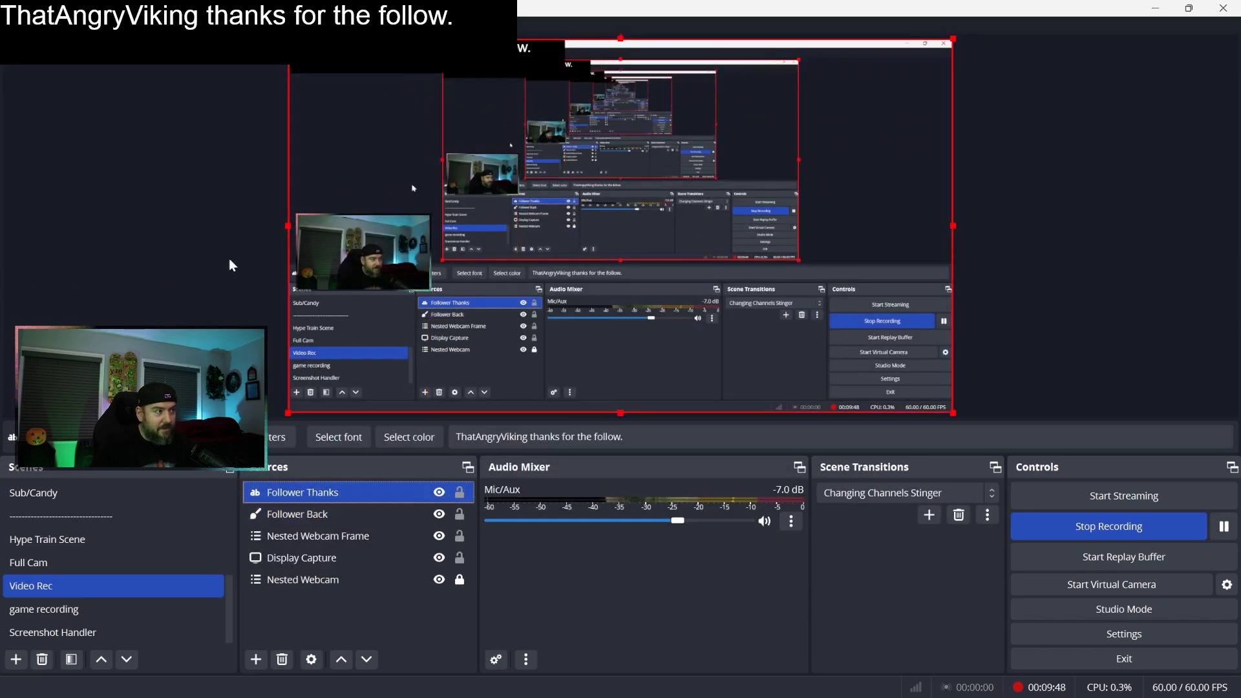
click(378, 87)
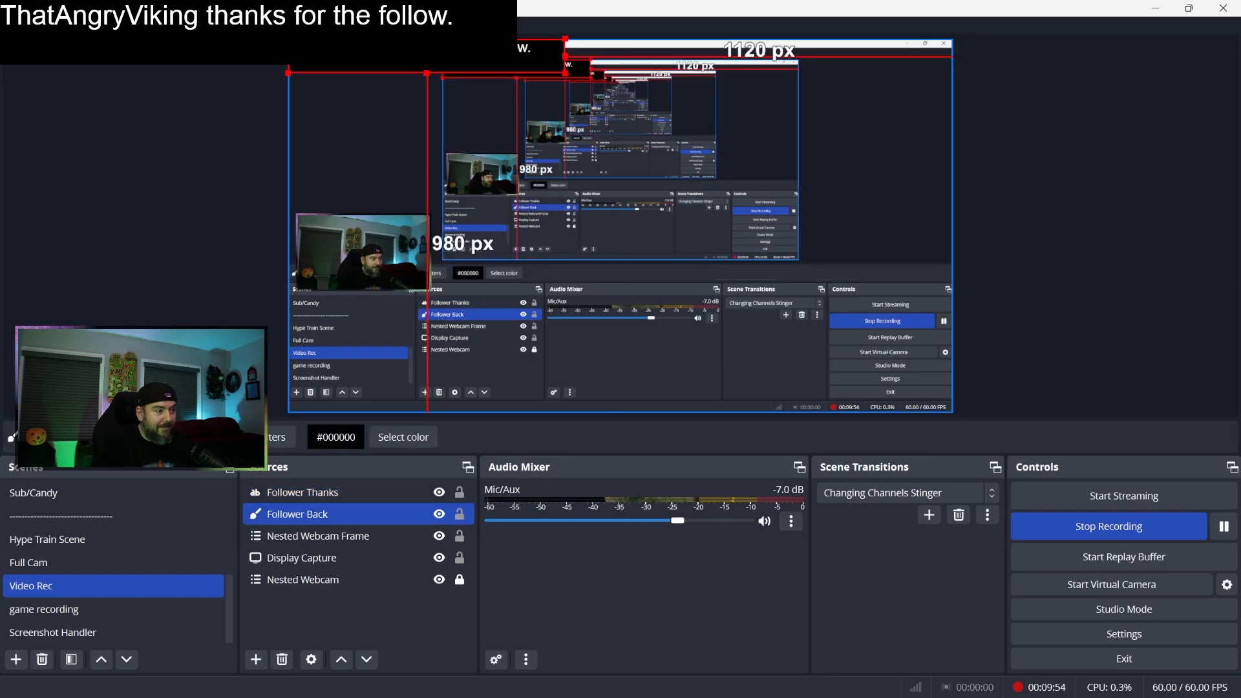
click(387, 254)
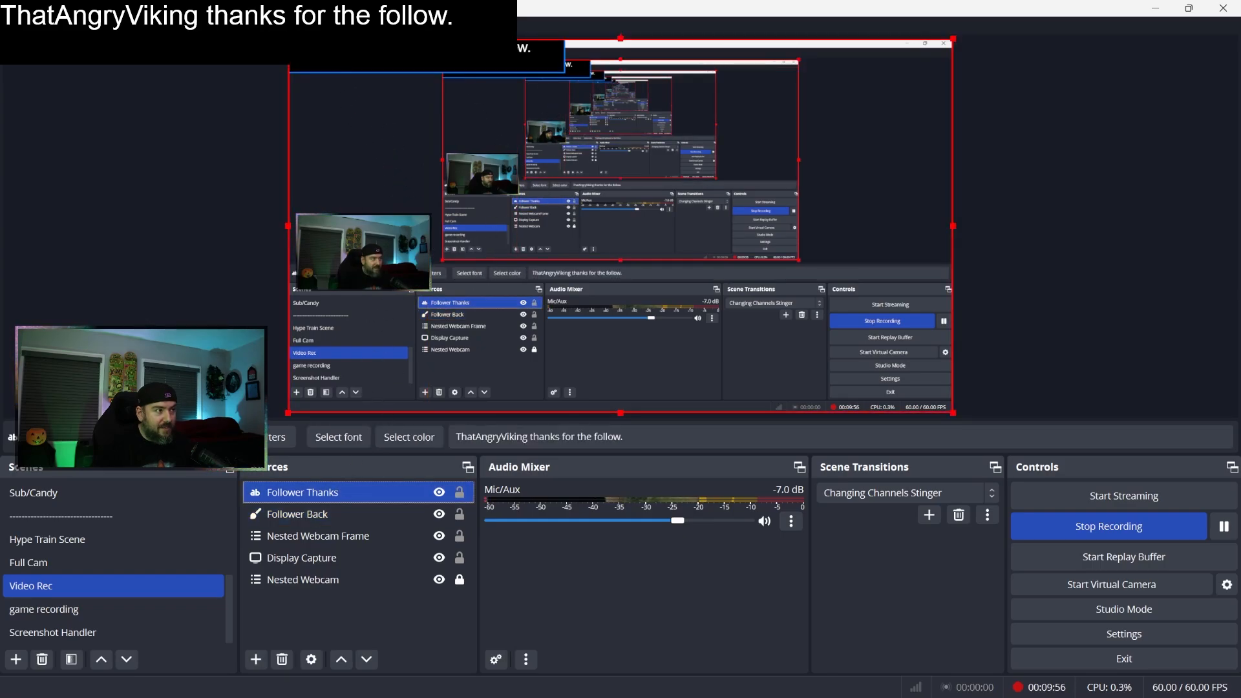
drag(393, 366, 42, 15)
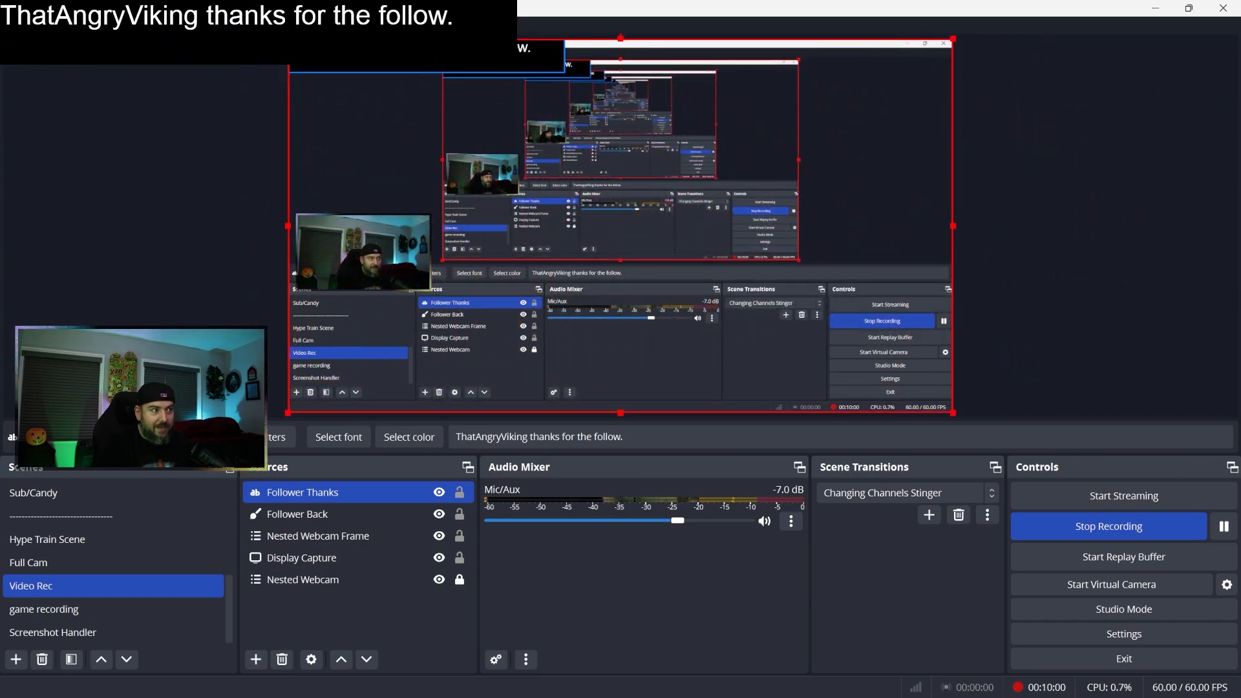
click(316, 515)
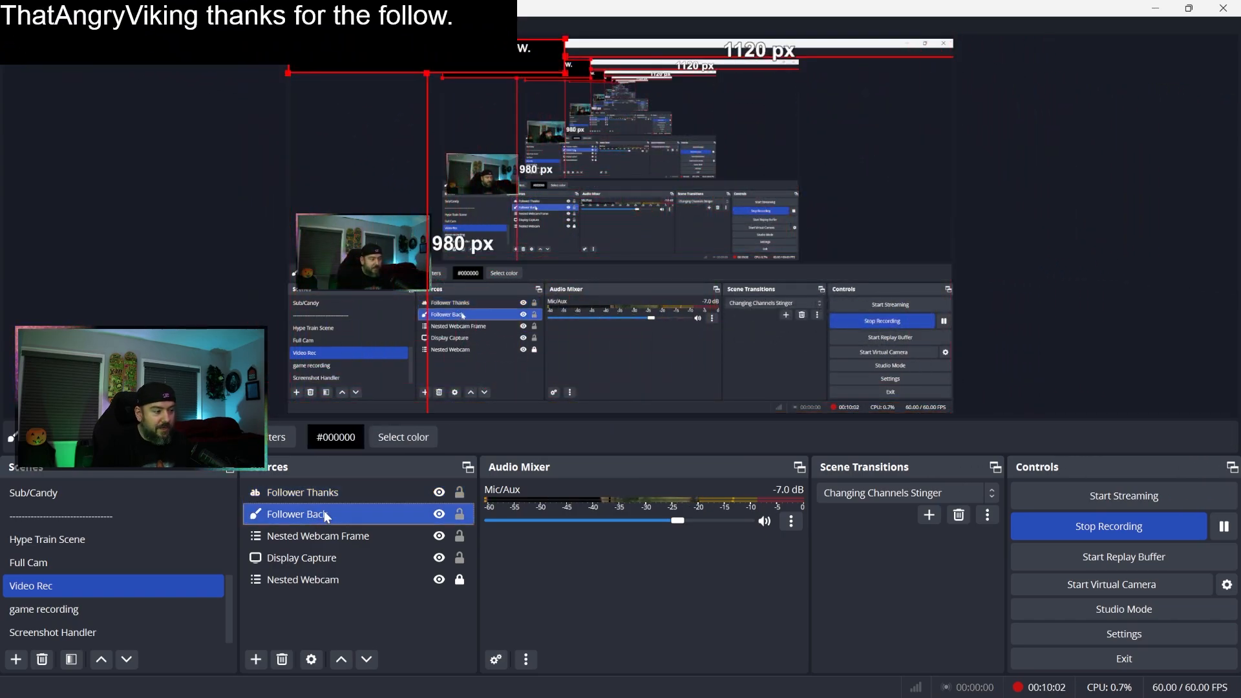
right_click(324, 512)
click(362, 536)
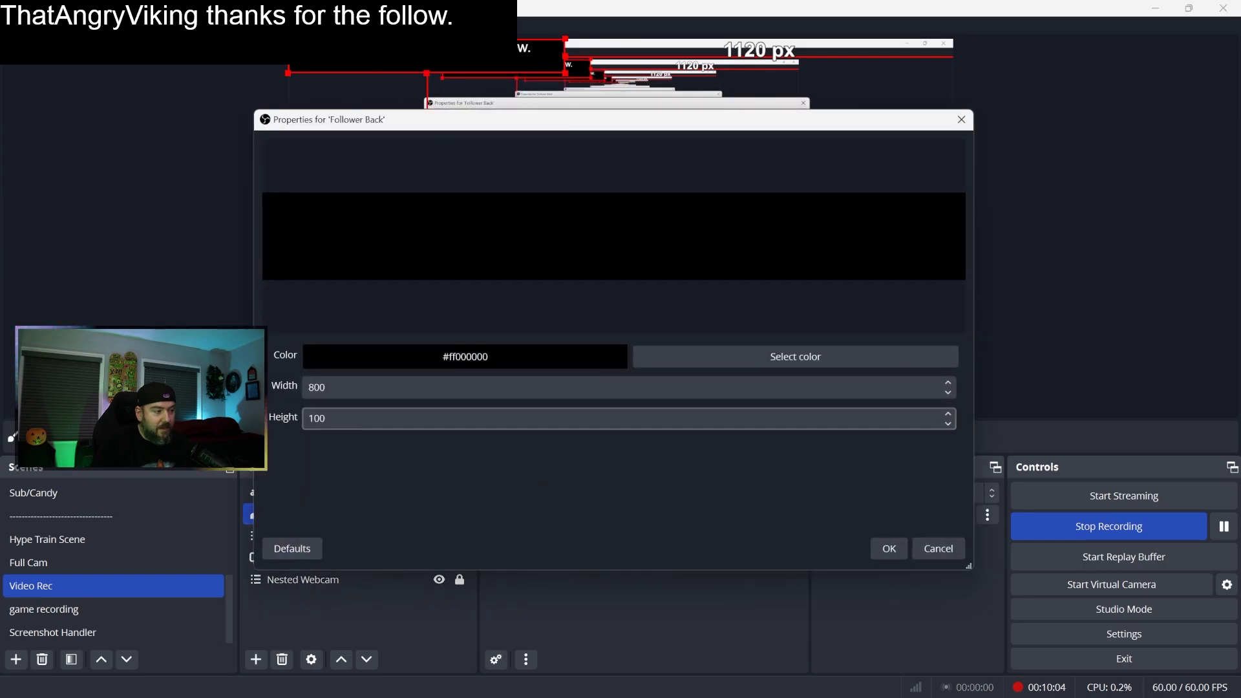
click(939, 548)
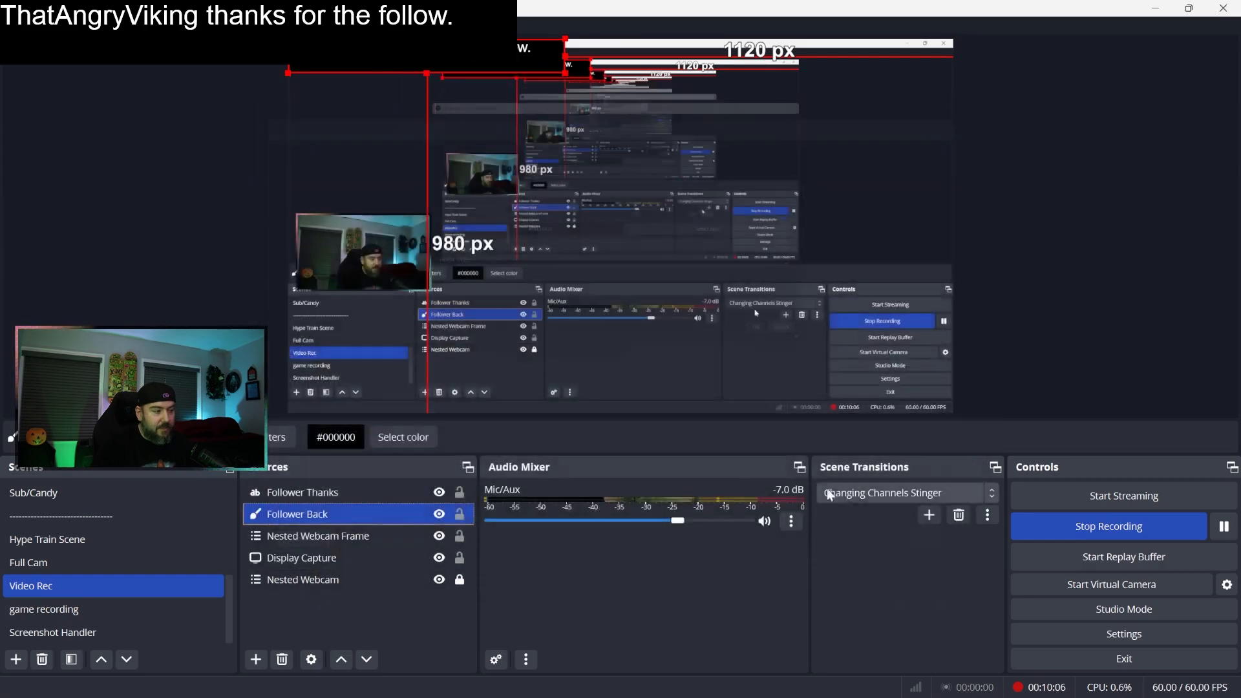
Step: Set the Follower Thanks custom text extents to 800 wide and 100 high, and reposition the text roughly centred on the black background
click(332, 492)
right_click(332, 491)
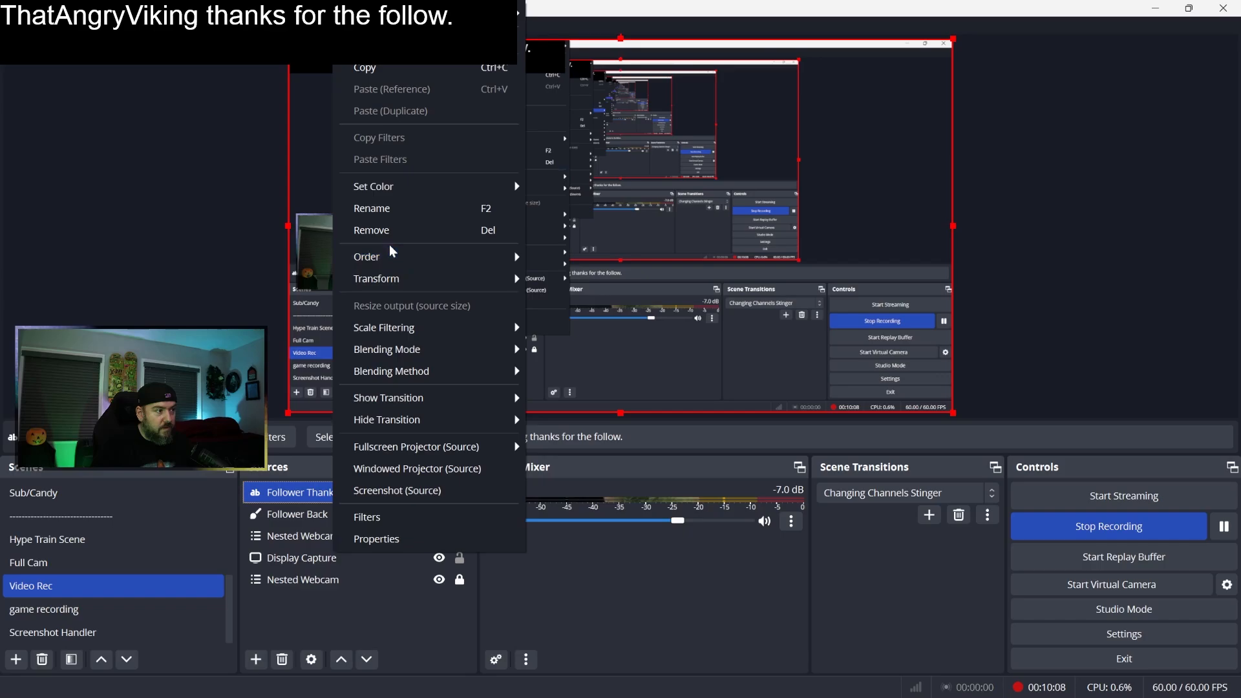
click(388, 538)
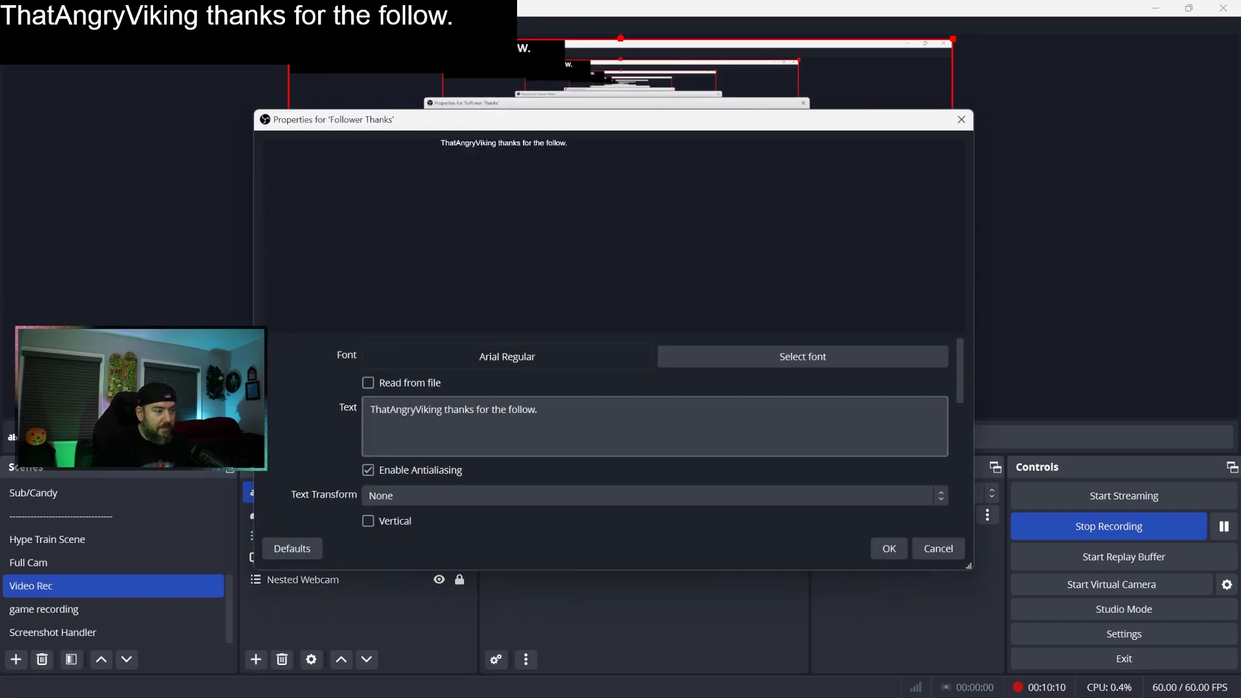
scroll(570, 451, down, 10)
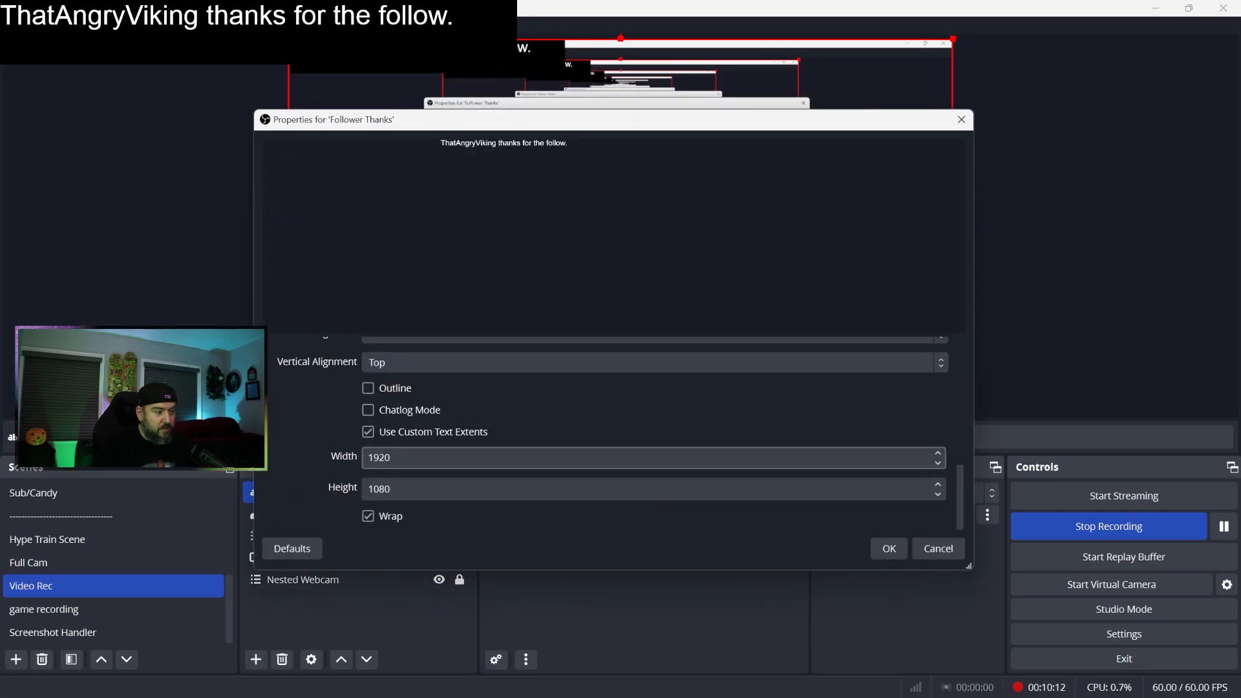
click(570, 457)
text(800)
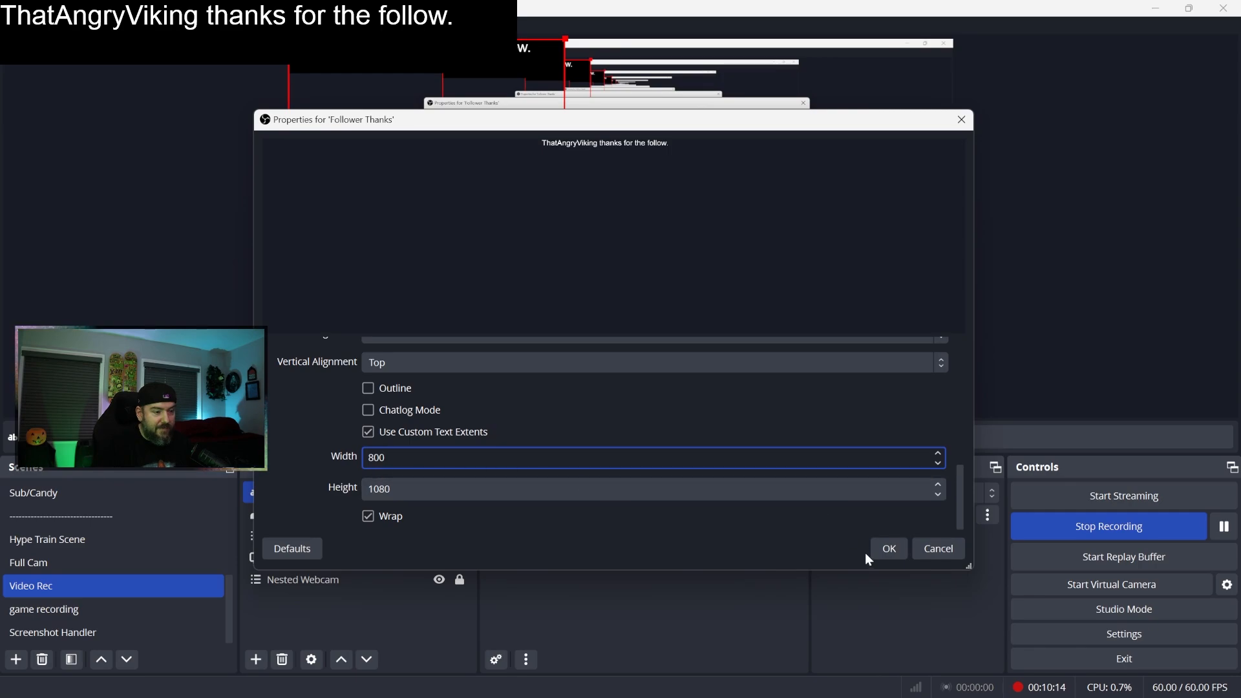
double_click(378, 483)
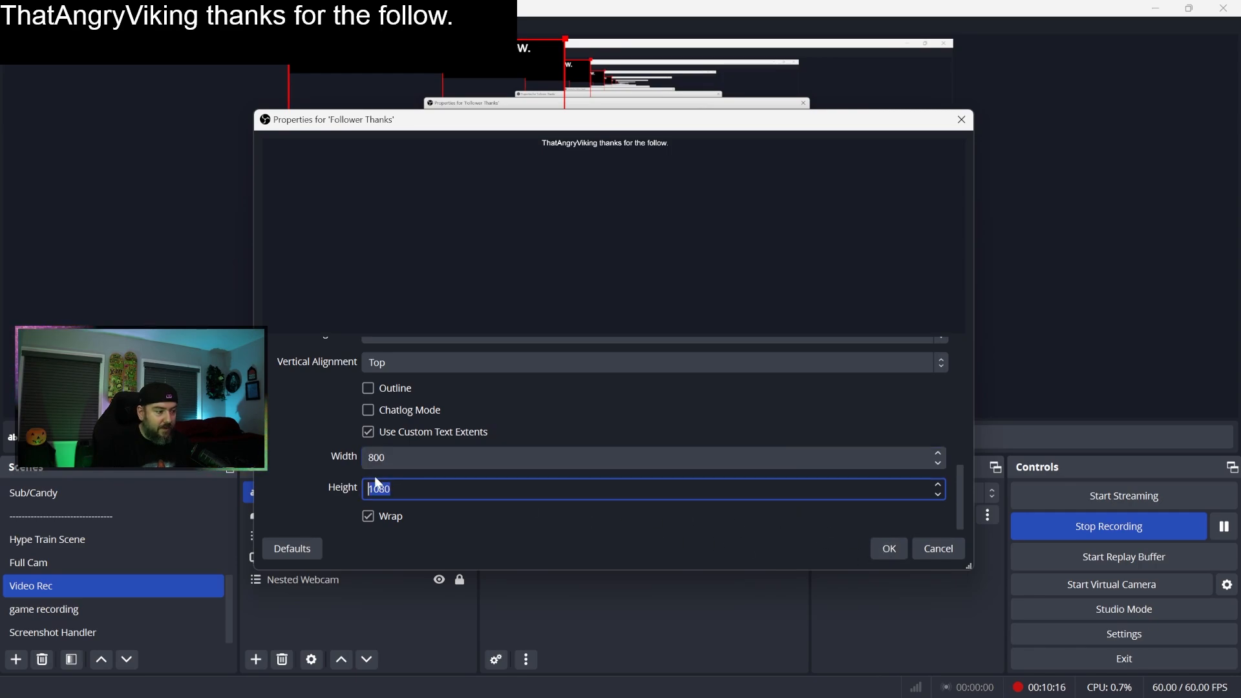
text(150)
key(BackSpace)
key(BackSpace)
text(00)
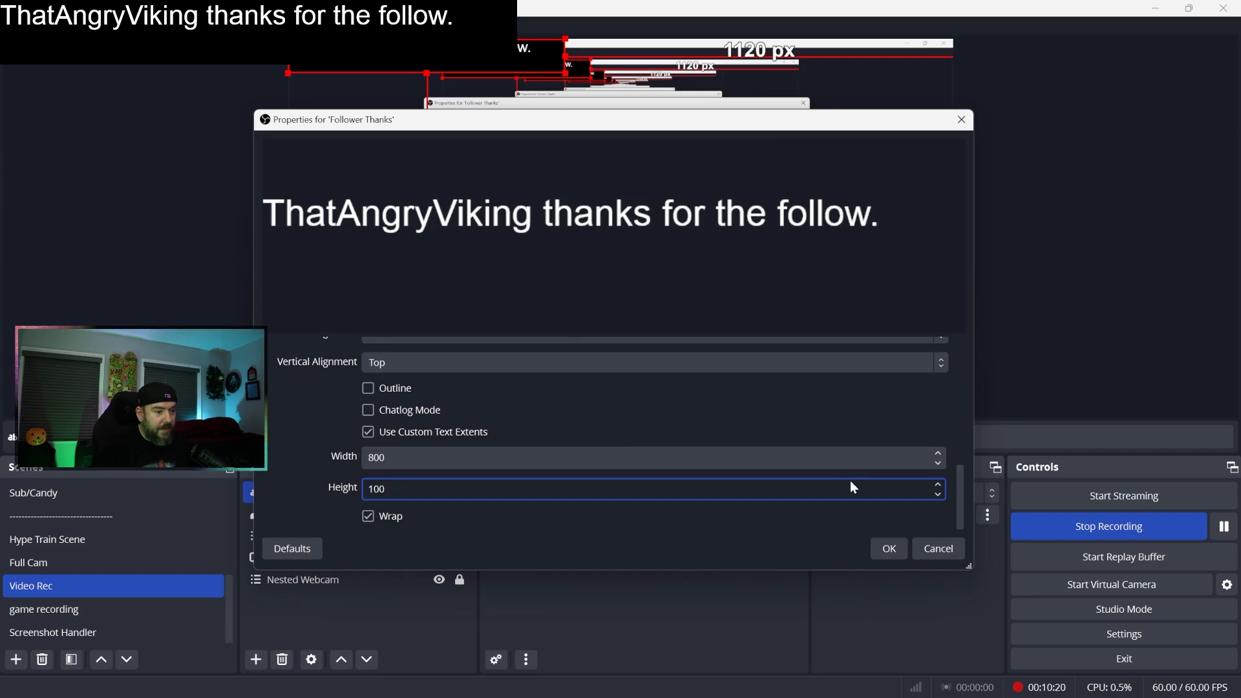
click(889, 548)
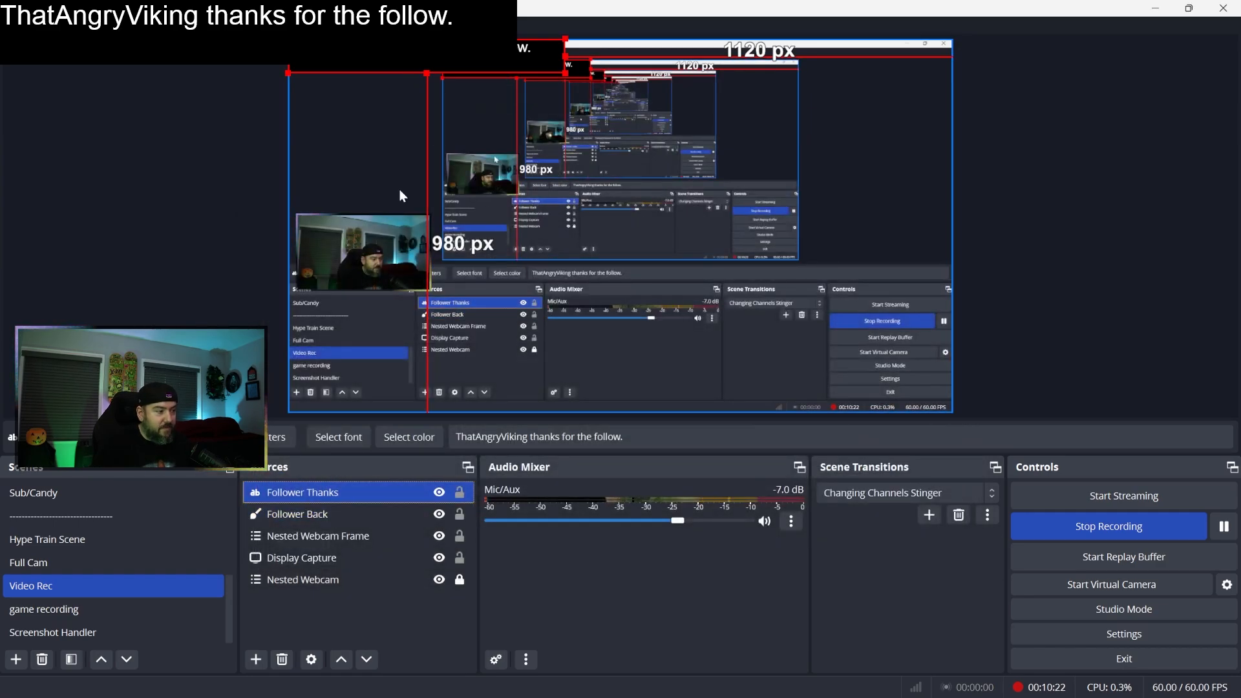
drag(400, 46, 422, 56)
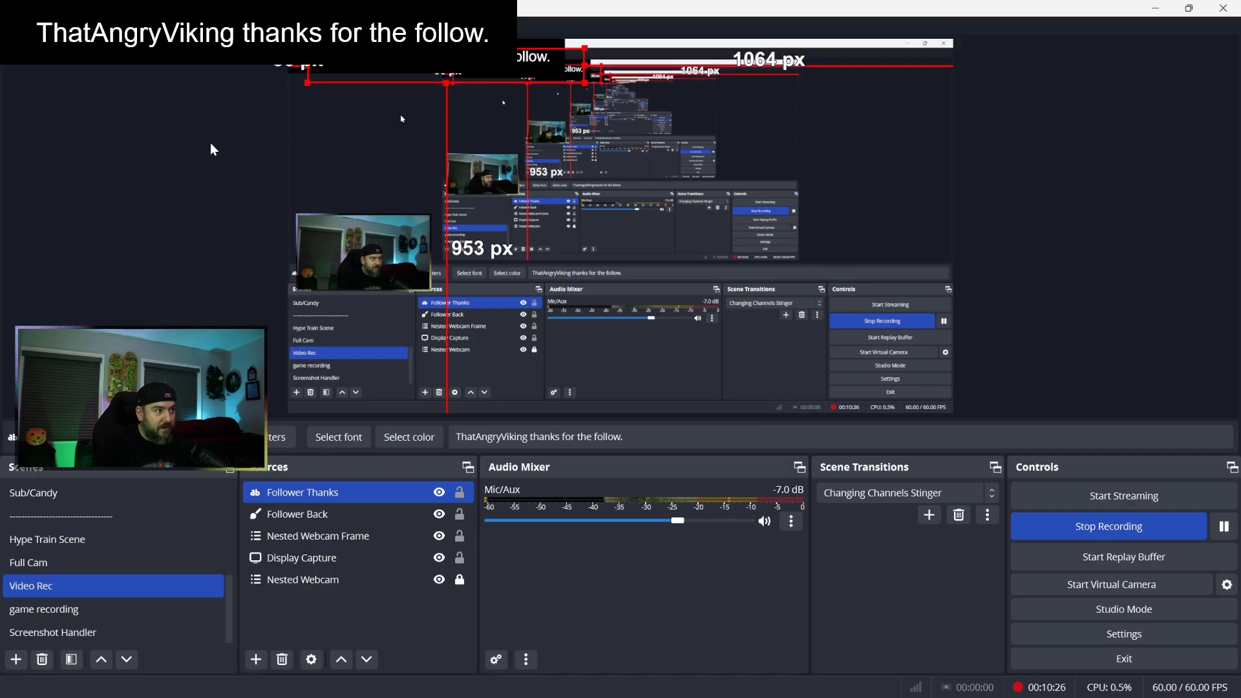
click(213, 149)
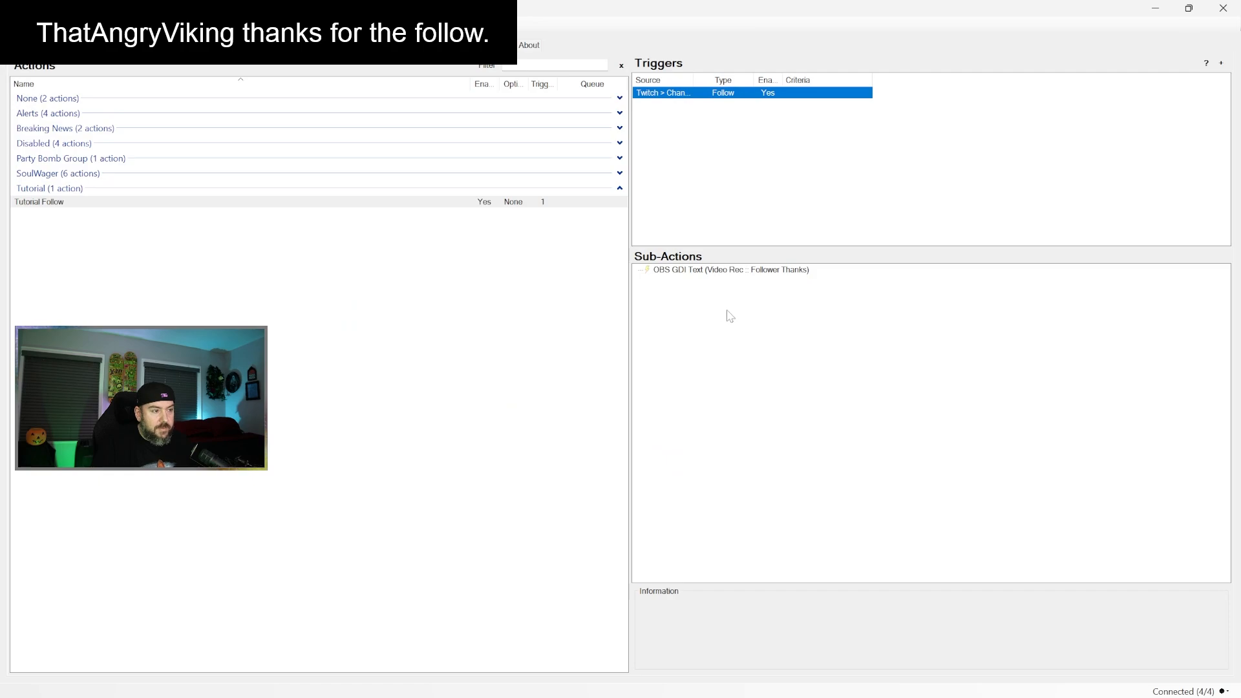
Step: In Streamer.bot, add a Delay sub-action of 5000 milliseconds to the Tutorial Follow action
right_click(733, 307)
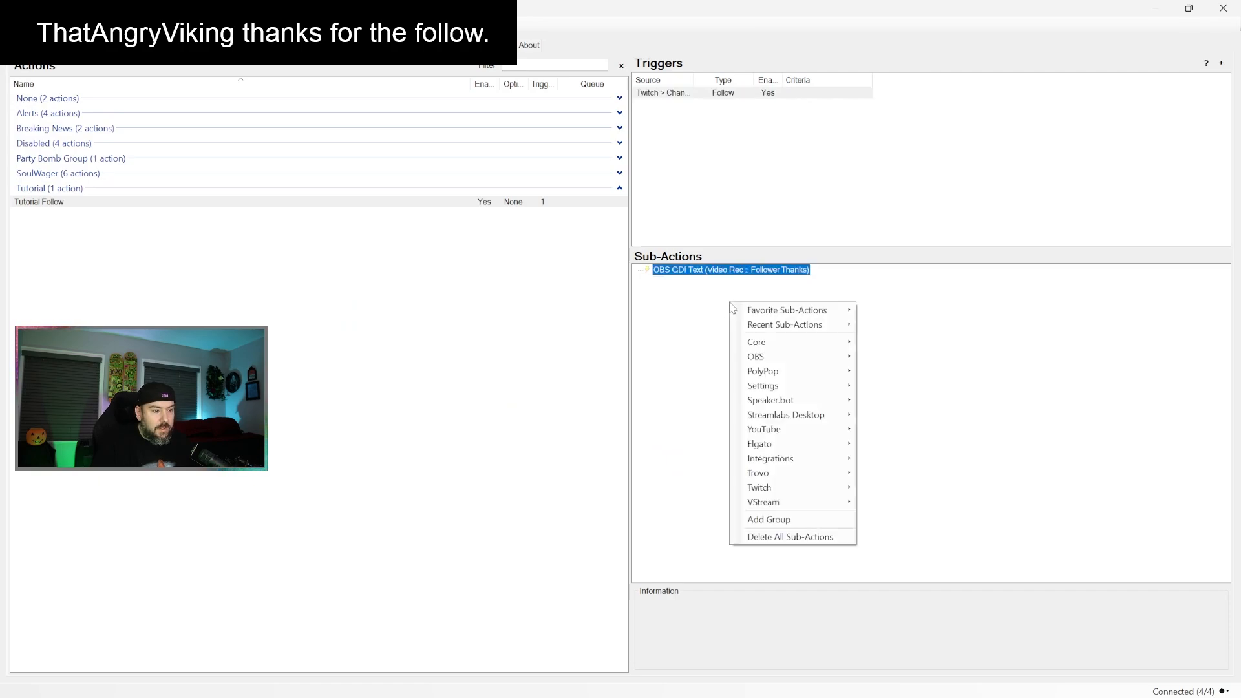
mouse_move(743, 347)
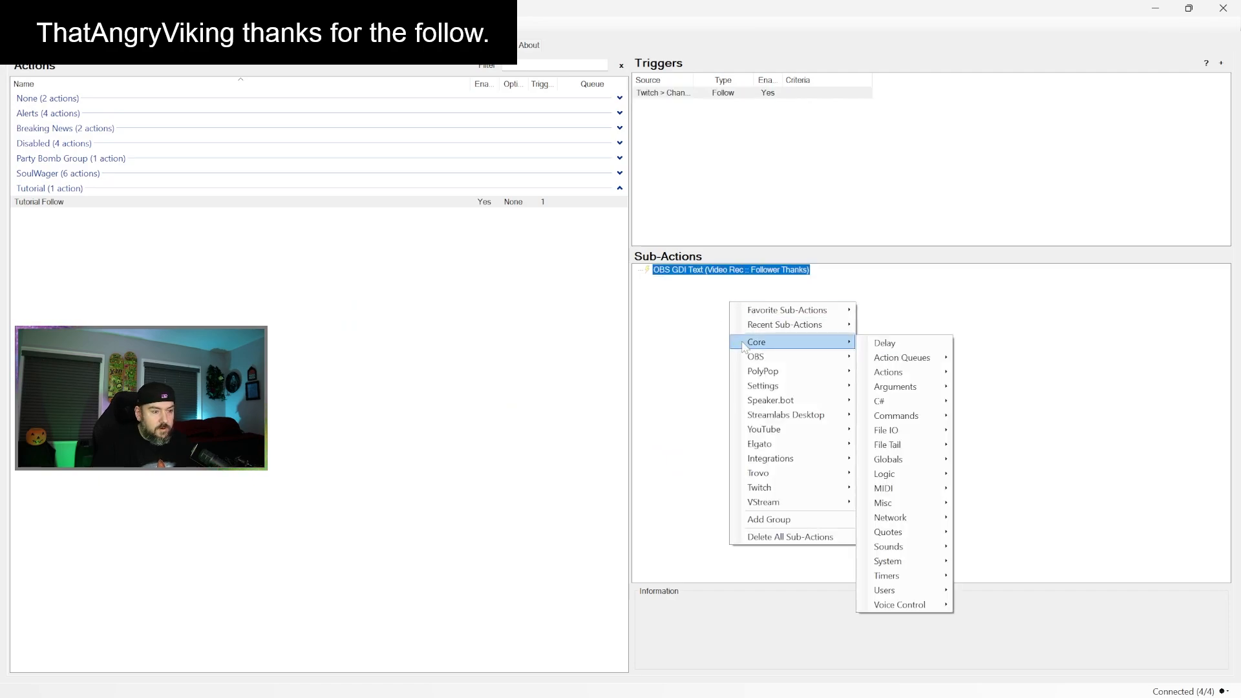
click(885, 343)
text(10000)
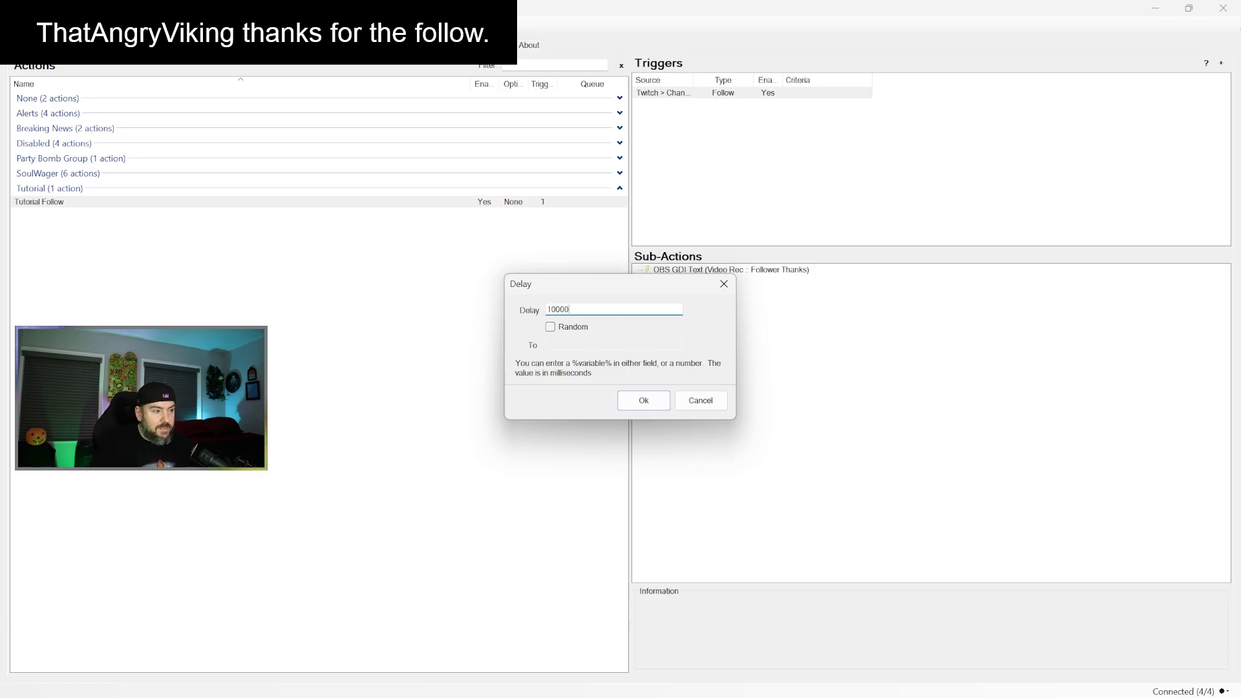
drag(572, 309, 511, 302)
click(549, 309)
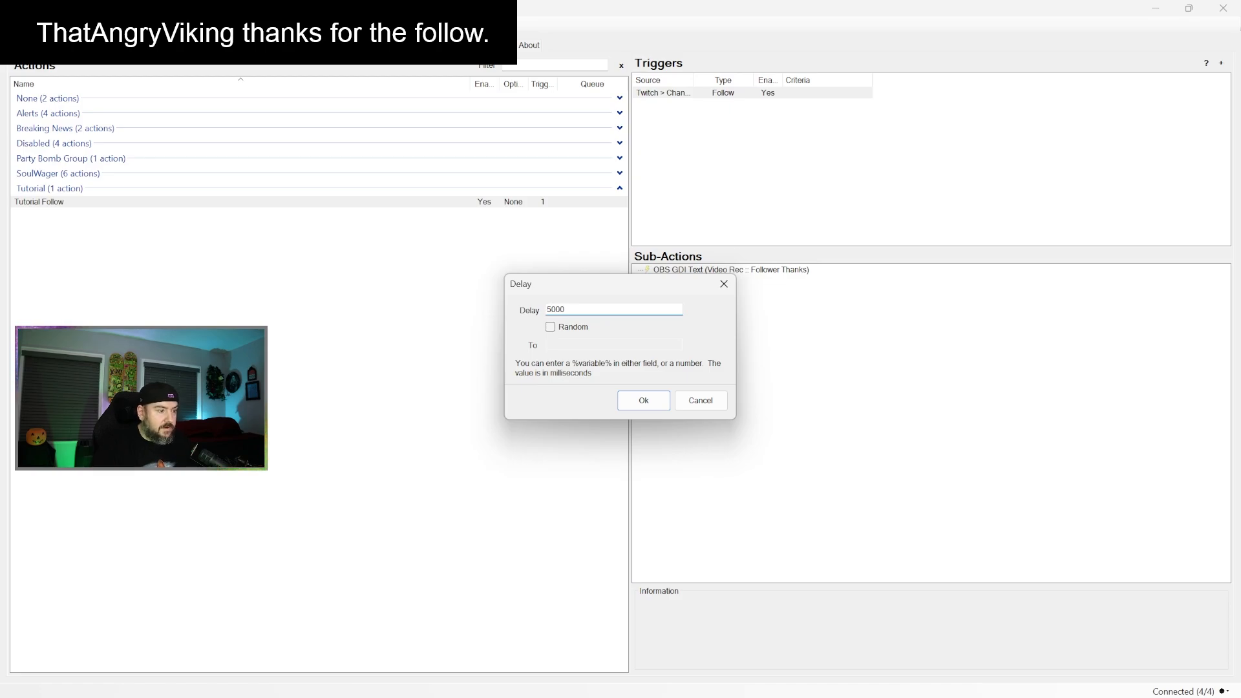
click(645, 401)
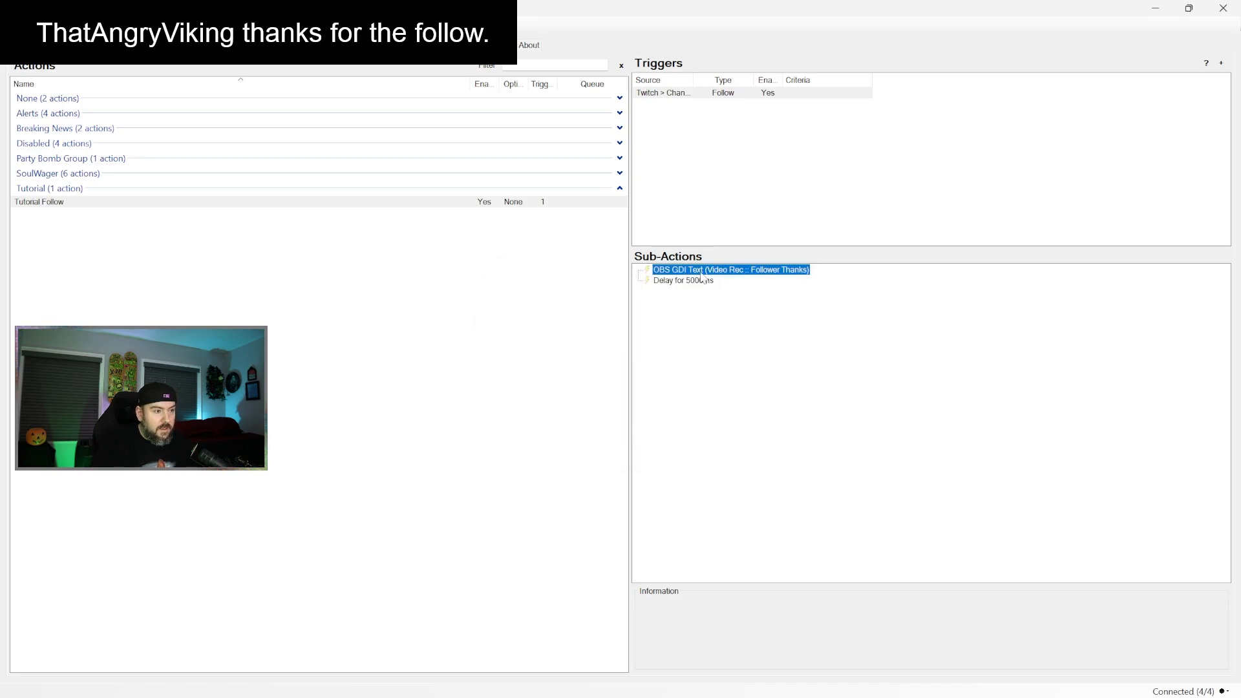
drag(702, 276, 706, 285)
click(870, 295)
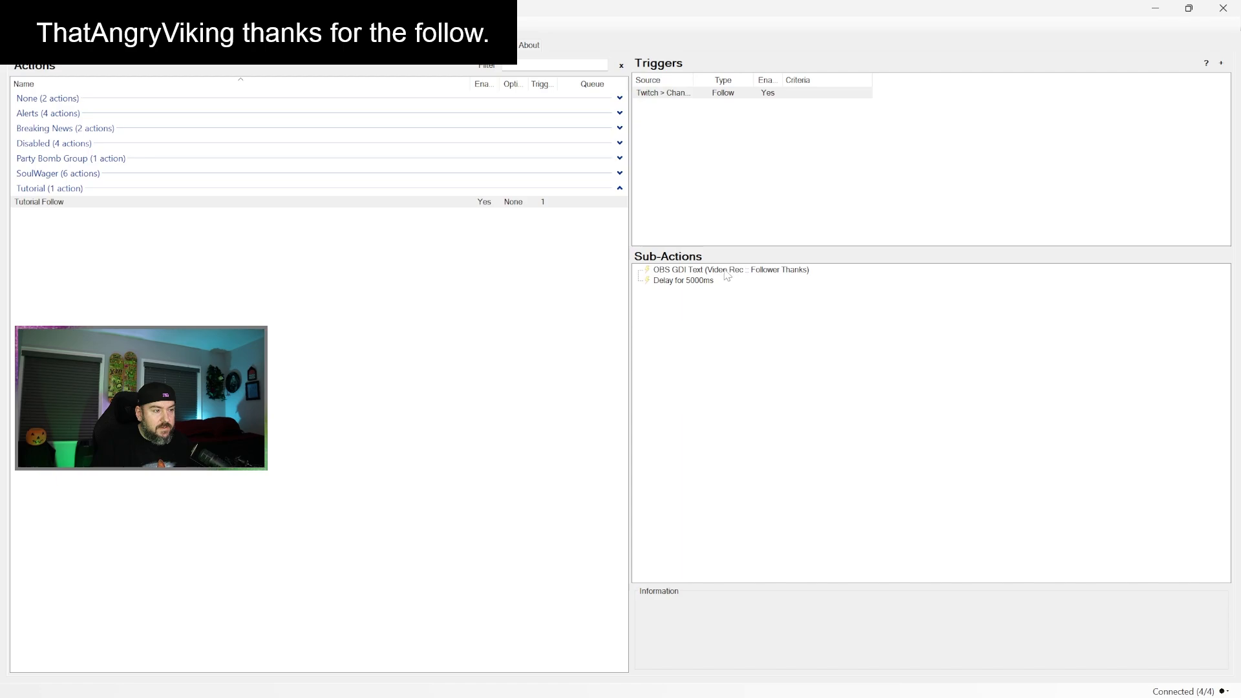
click(759, 273)
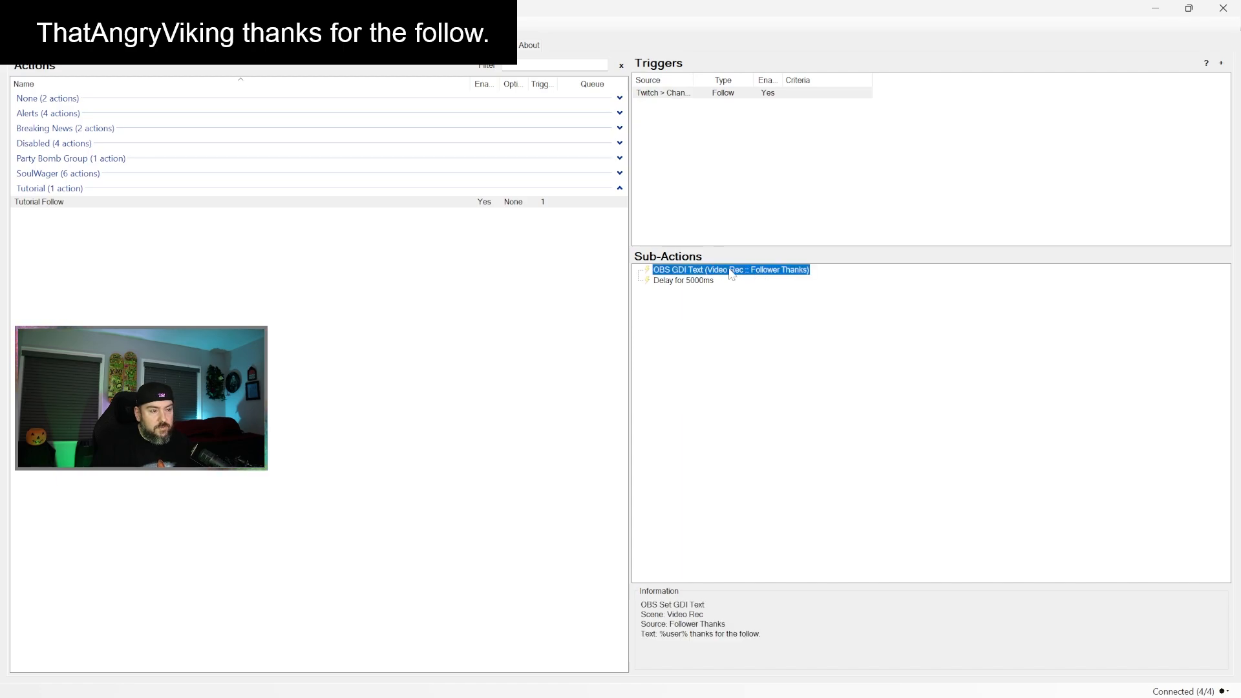
Step: Add an OBS Set Source Visibility State sub-action that makes Follower Thanks in the Video Rec scene Visible
right_click(730, 315)
mouse_move(777, 496)
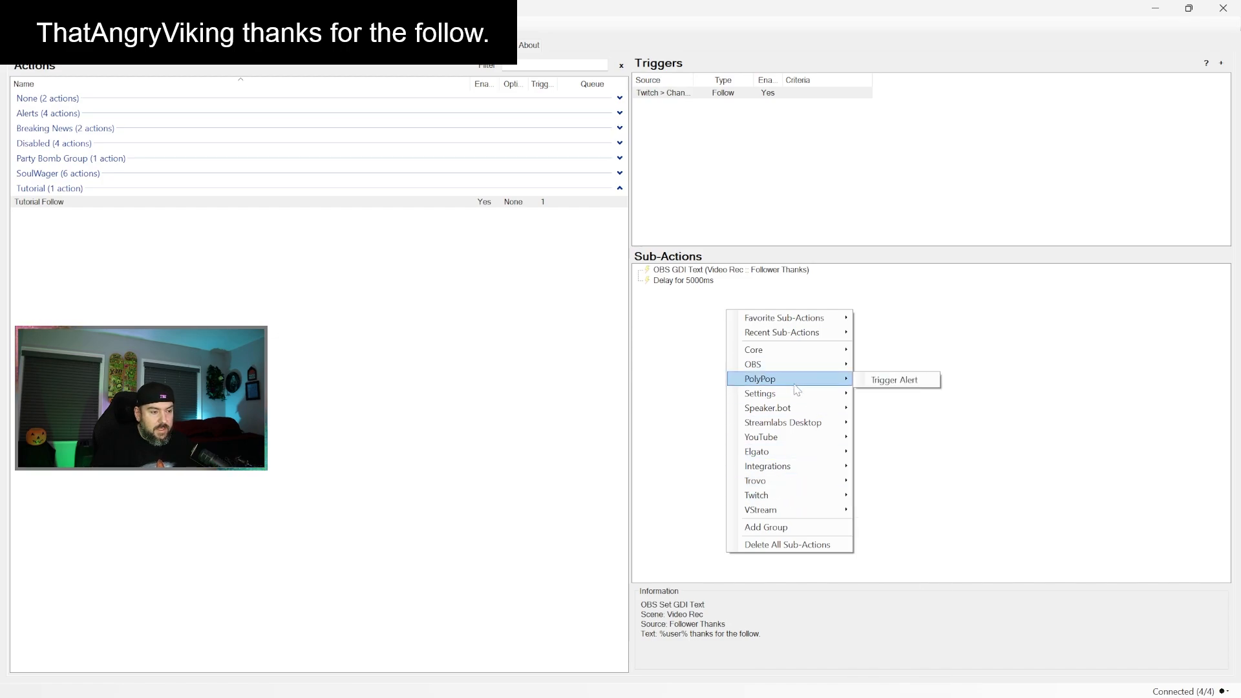
mouse_move(801, 364)
mouse_move(886, 525)
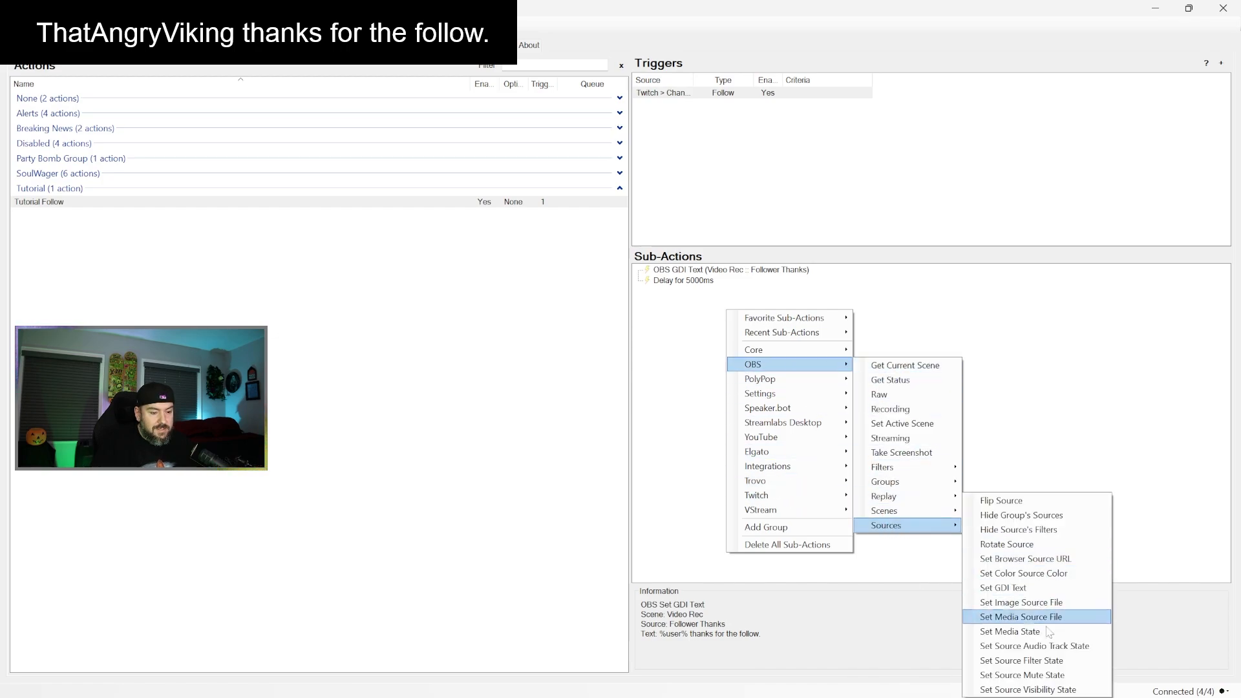
click(1027, 681)
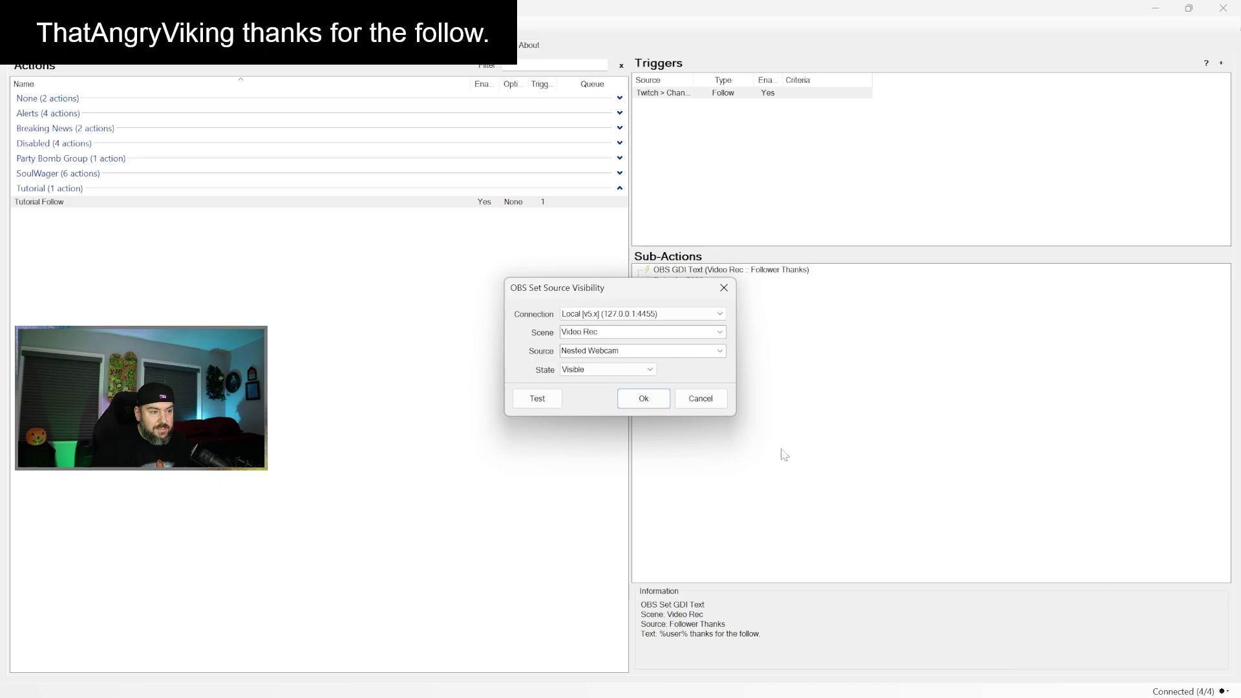
click(721, 353)
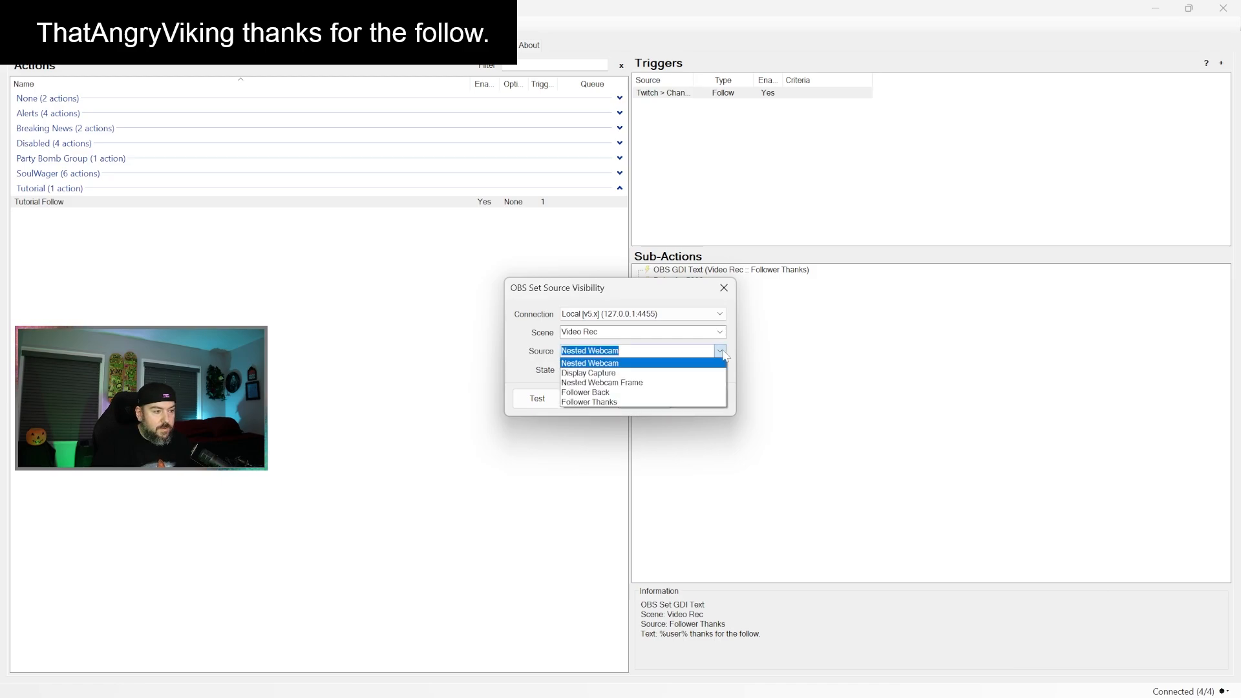
click(631, 402)
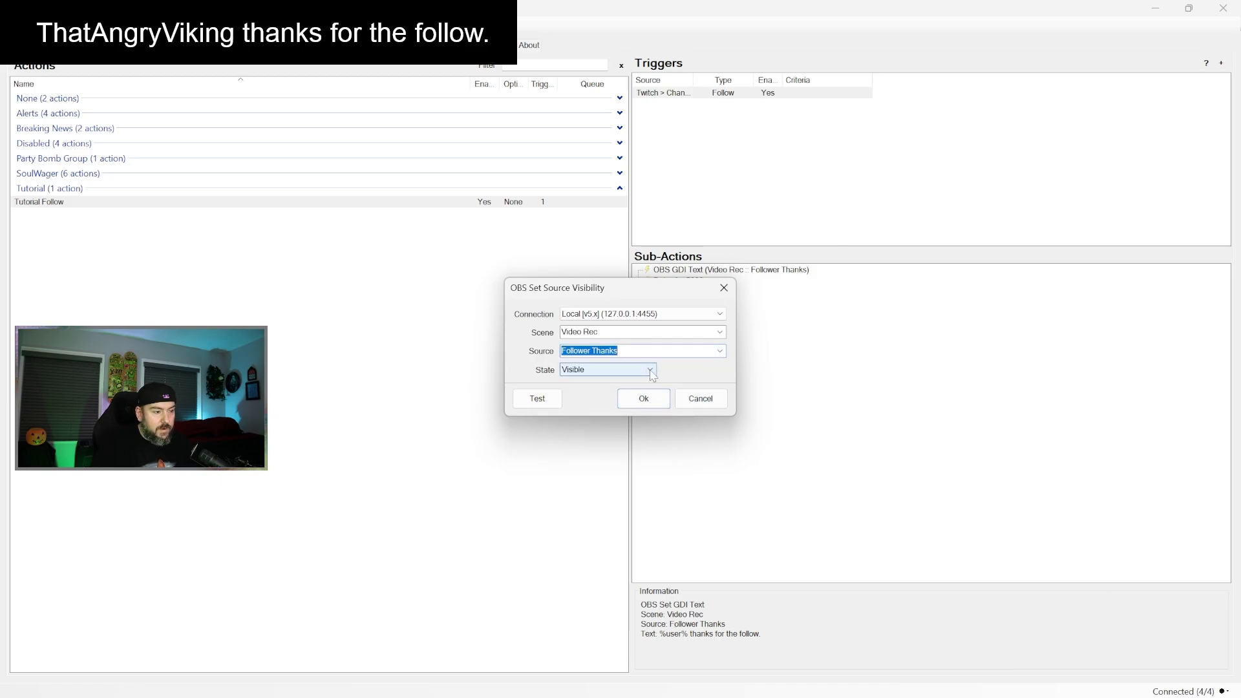
click(643, 398)
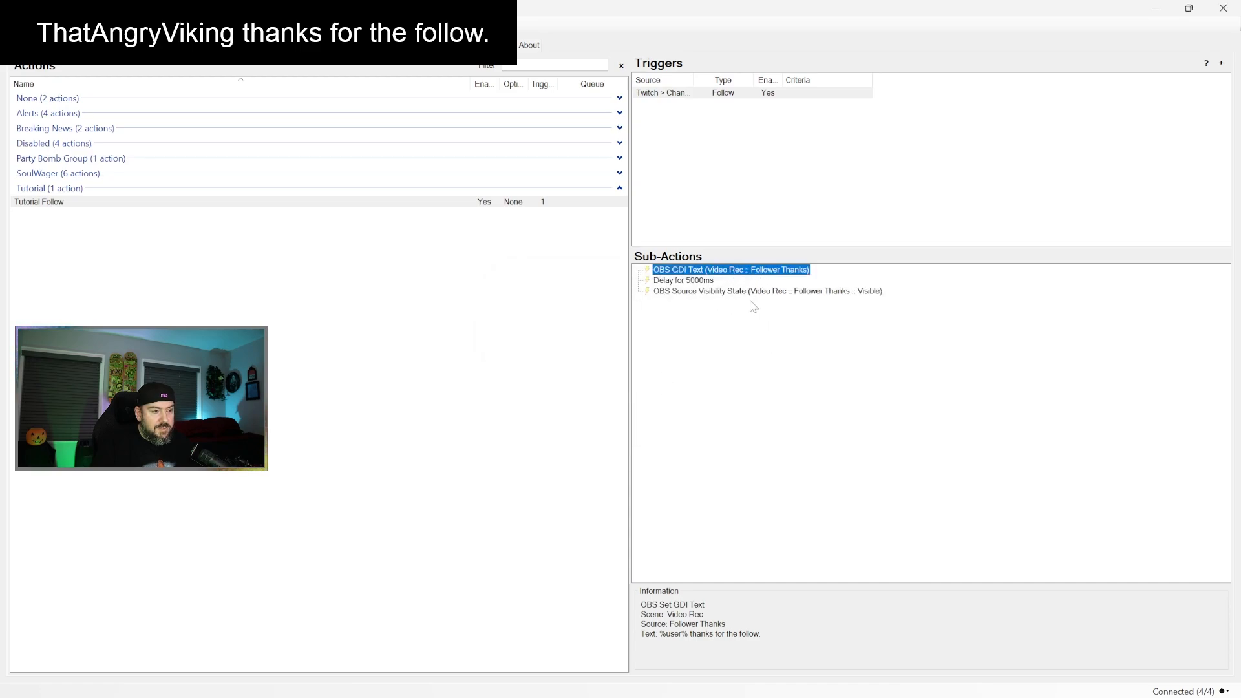
Step: Duplicate the Follower Thanks visibility sub-action and change the copy's source to Follower Back
click(749, 292)
key(ctrl+v)
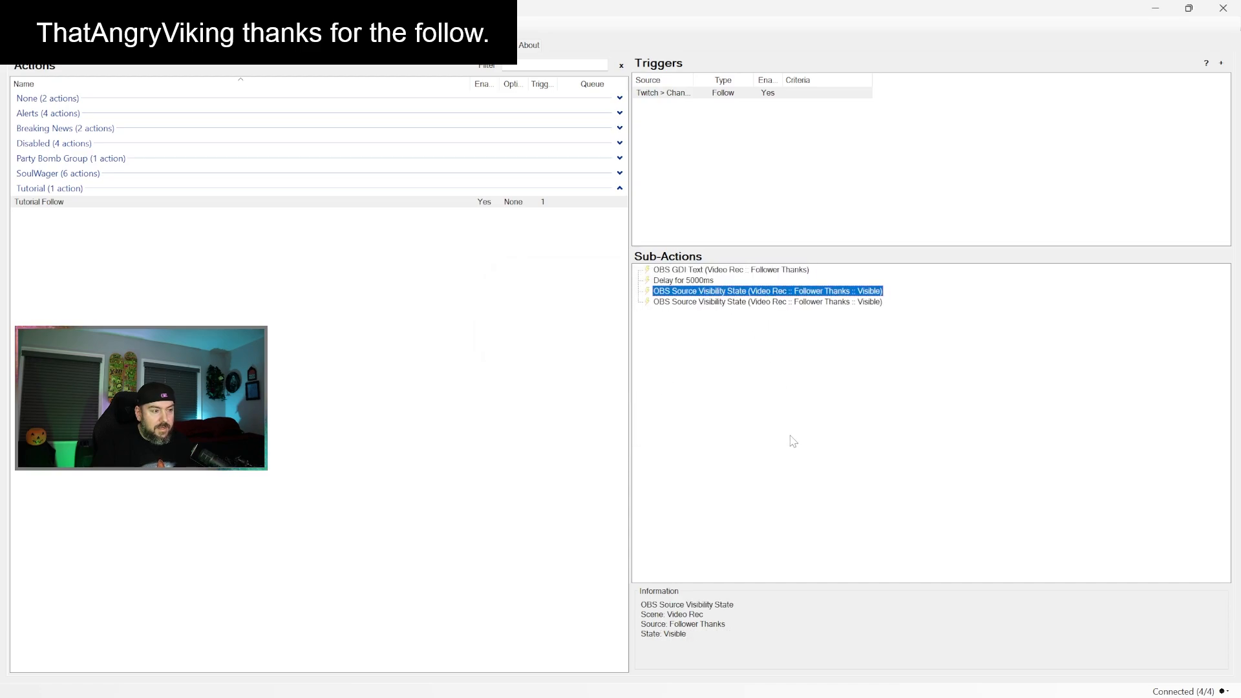
double_click(794, 302)
click(720, 351)
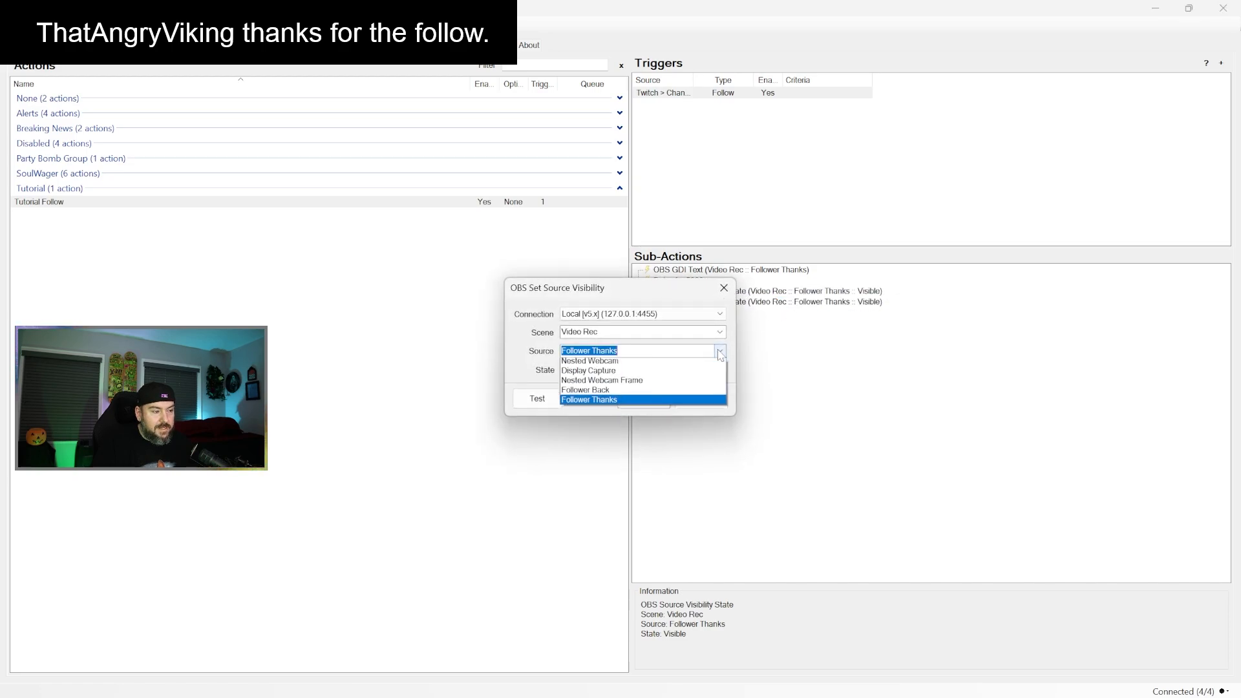
click(656, 393)
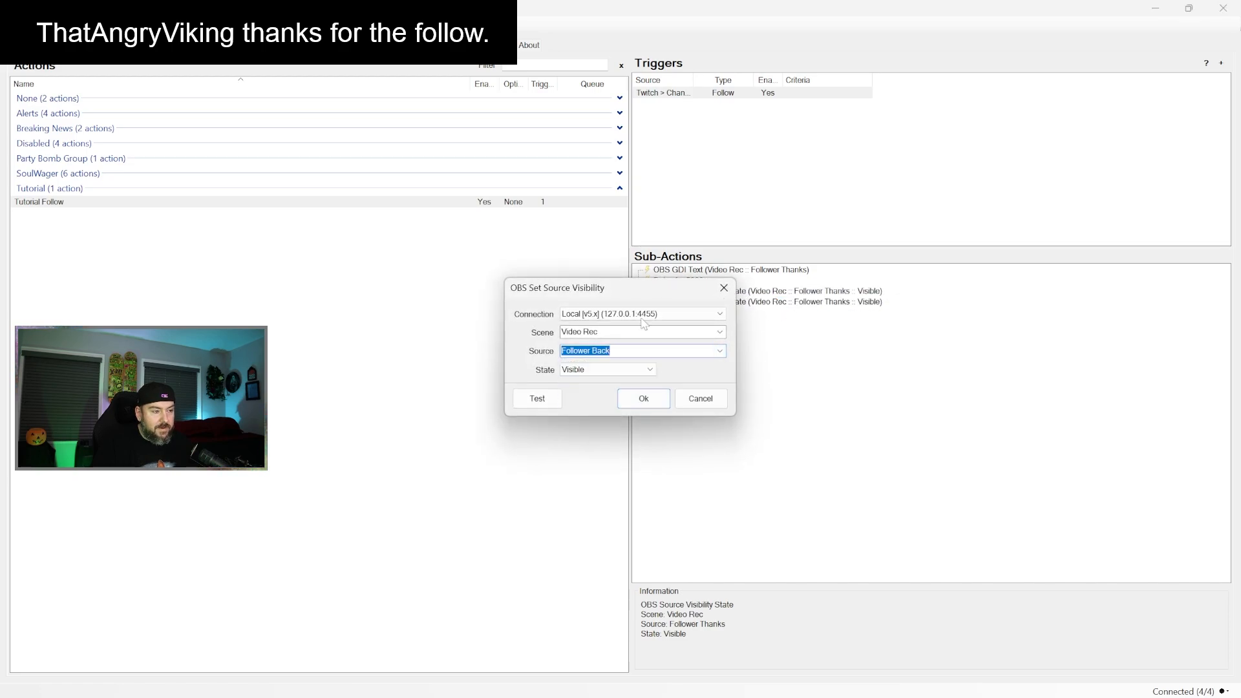
click(642, 398)
Step: Duplicate both the Follower Thanks and Follower Back visibility sub-actions at the end of the list
click(838, 291)
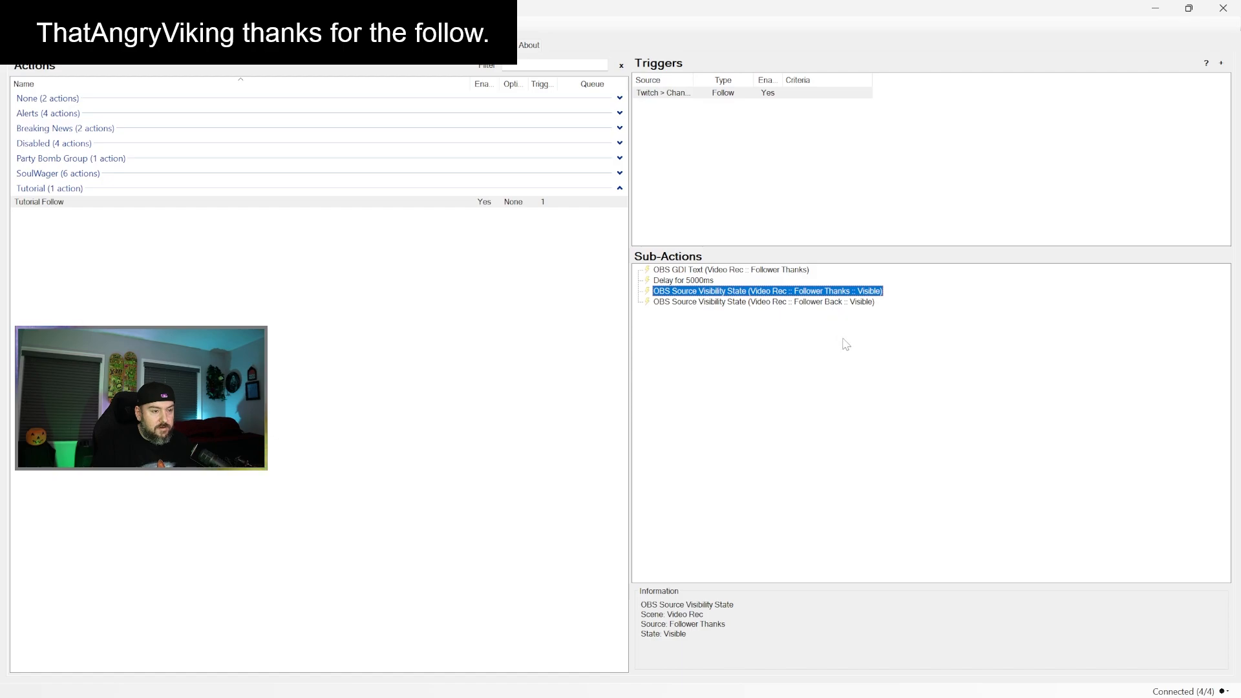
click(824, 302)
key(ctrl+v)
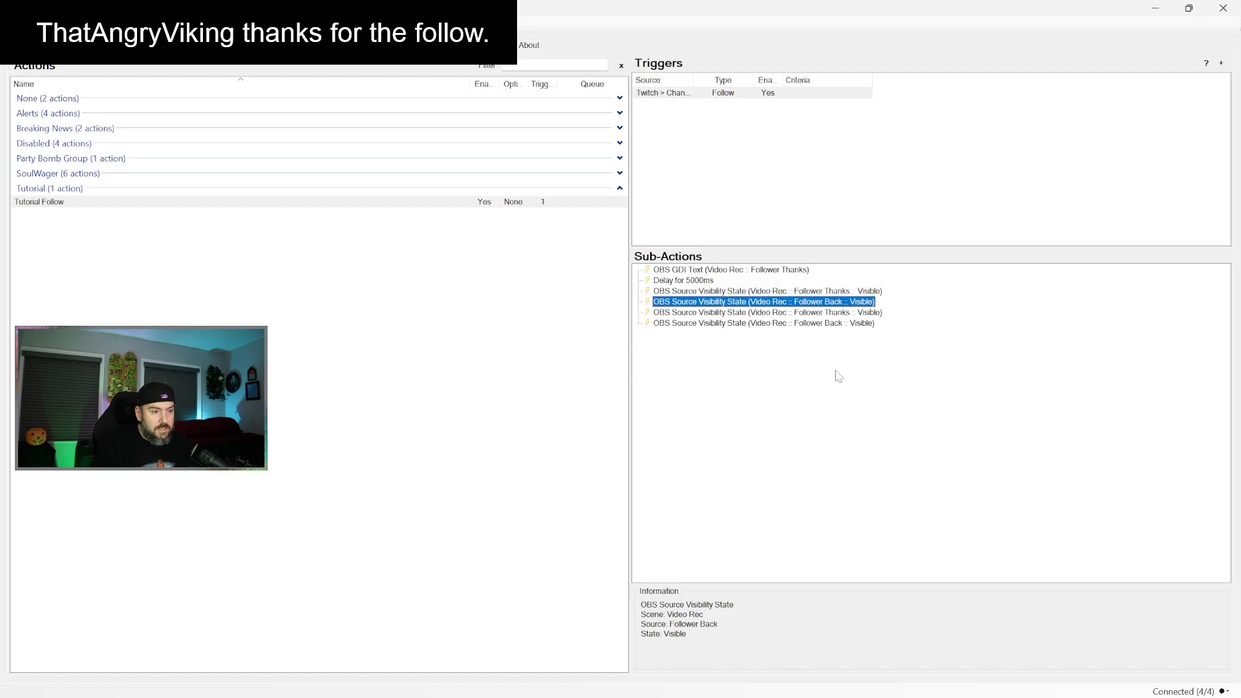
Step: Set the state of the duplicated Follower Thanks and Follower Back visibility sub-actions to Hidden
double_click(825, 314)
click(611, 369)
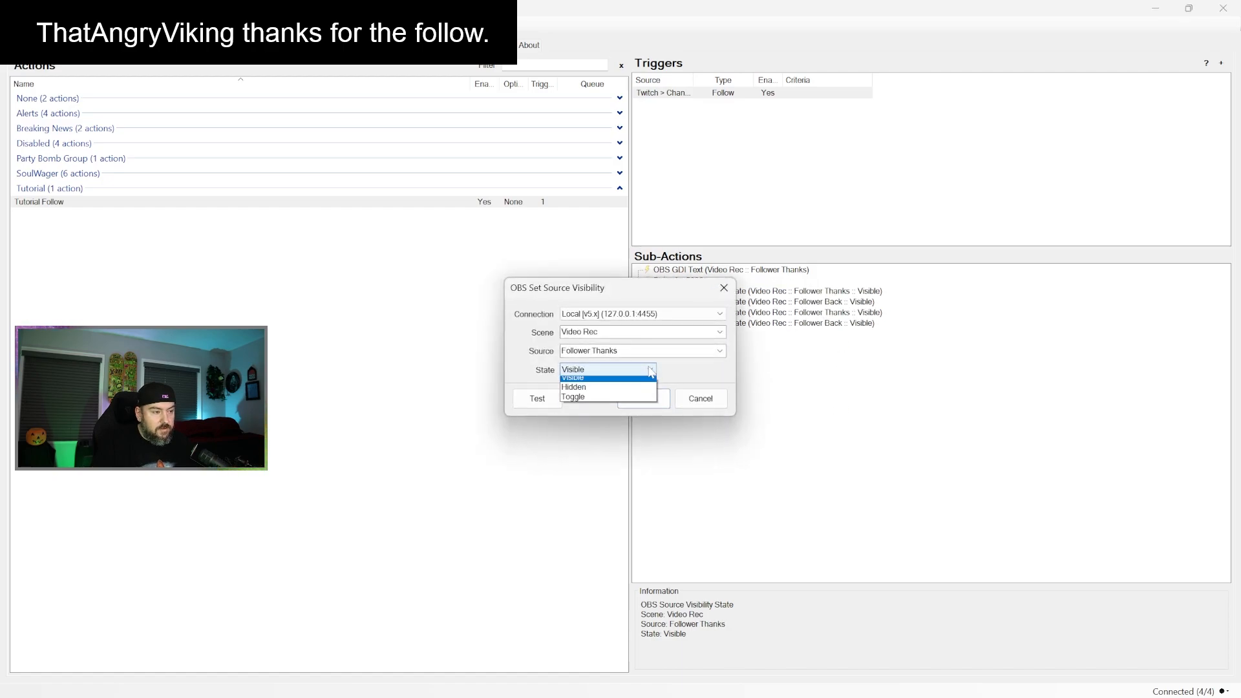
click(616, 391)
click(643, 398)
double_click(808, 323)
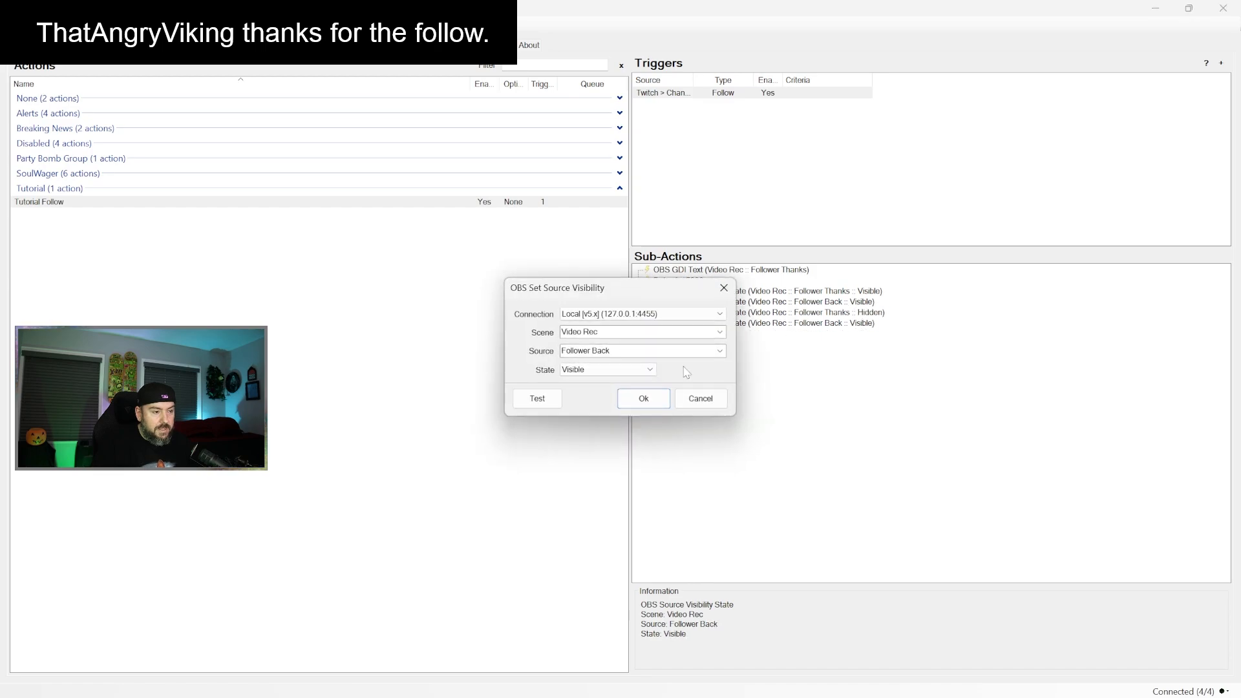
click(611, 369)
click(616, 391)
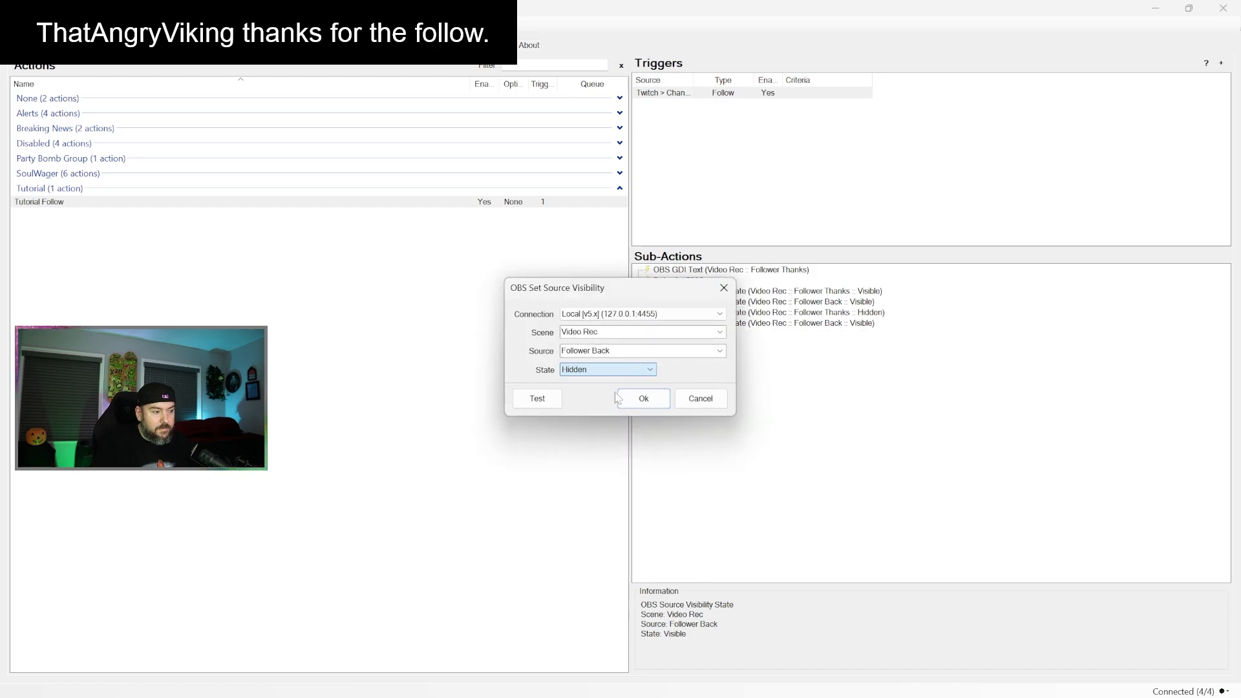
click(642, 398)
Step: Move the 5000 ms delay between the Visible and Hidden sub-actions, and go through the sequence to check its order
click(671, 272)
drag(672, 280, 673, 310)
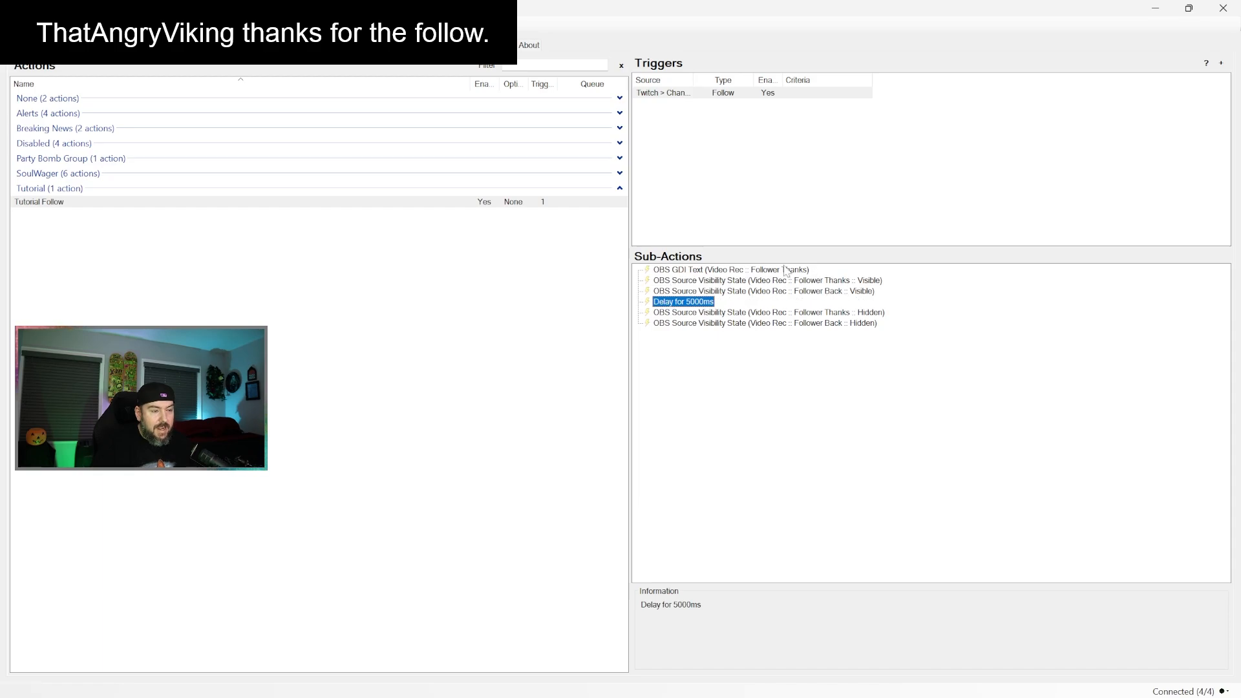
click(680, 270)
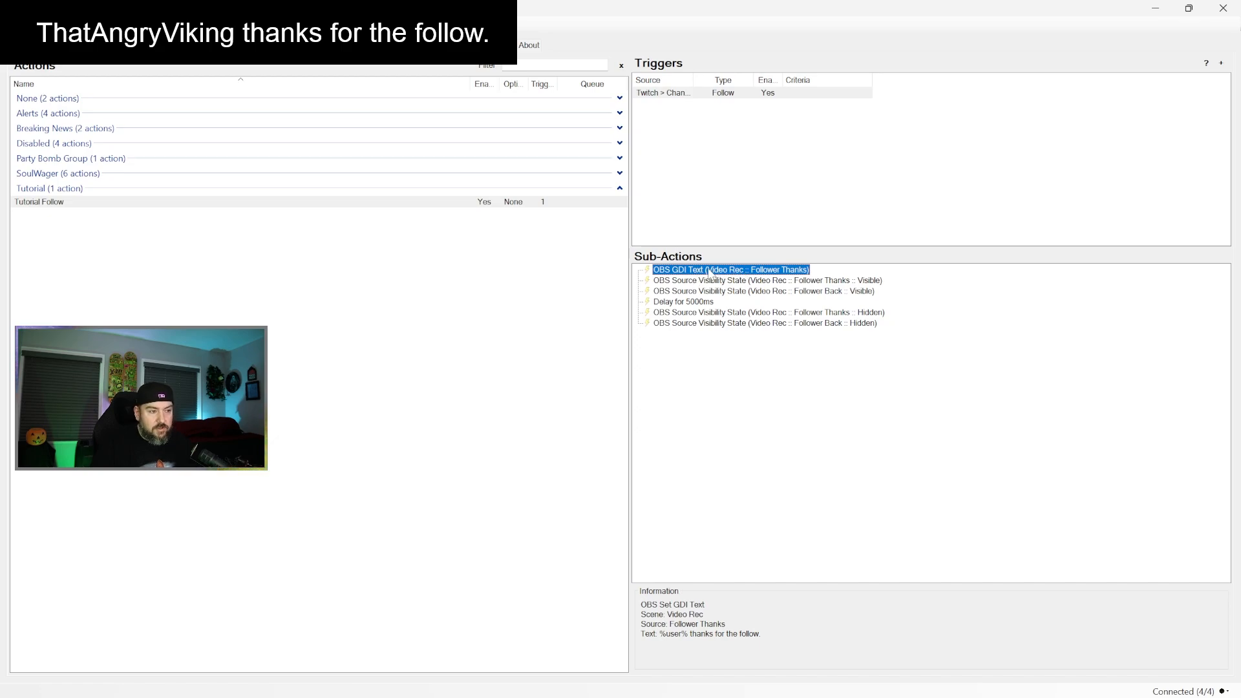
click(690, 282)
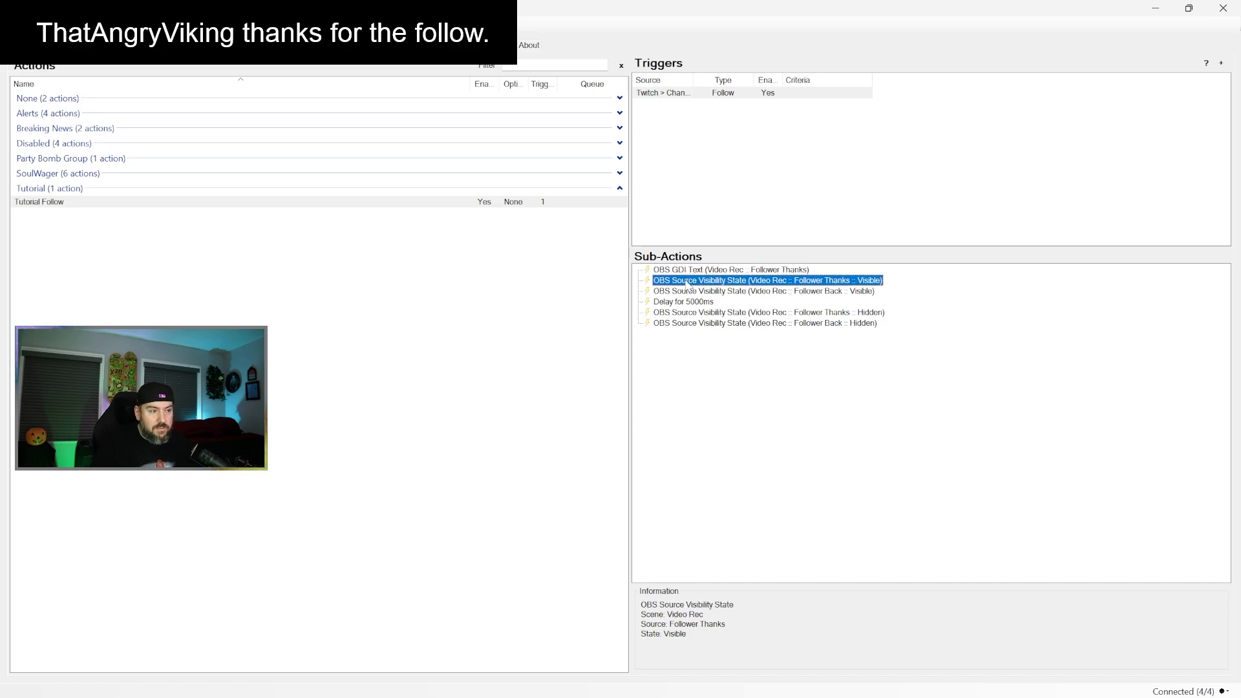
click(824, 295)
click(696, 302)
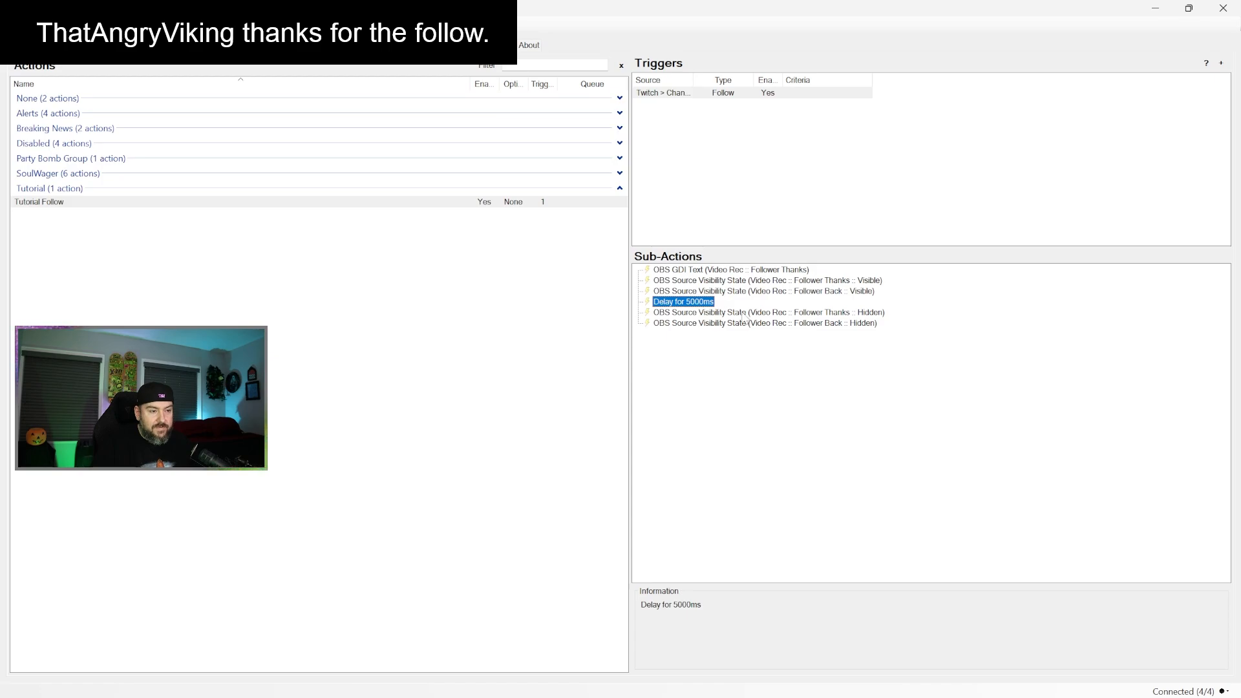
click(800, 313)
click(780, 323)
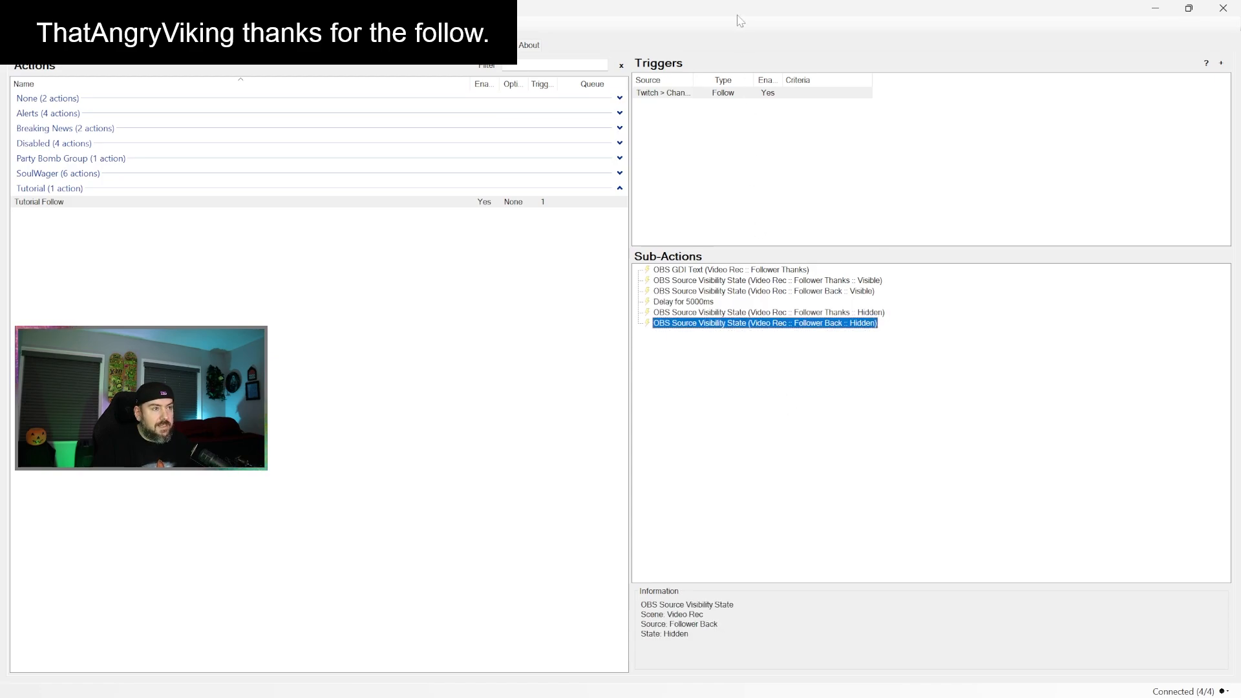
Step: Restore Streamer.bot to a smaller window over OBS and test the Twitch Follow trigger of Tutorial Follow
key(alt+Tab)
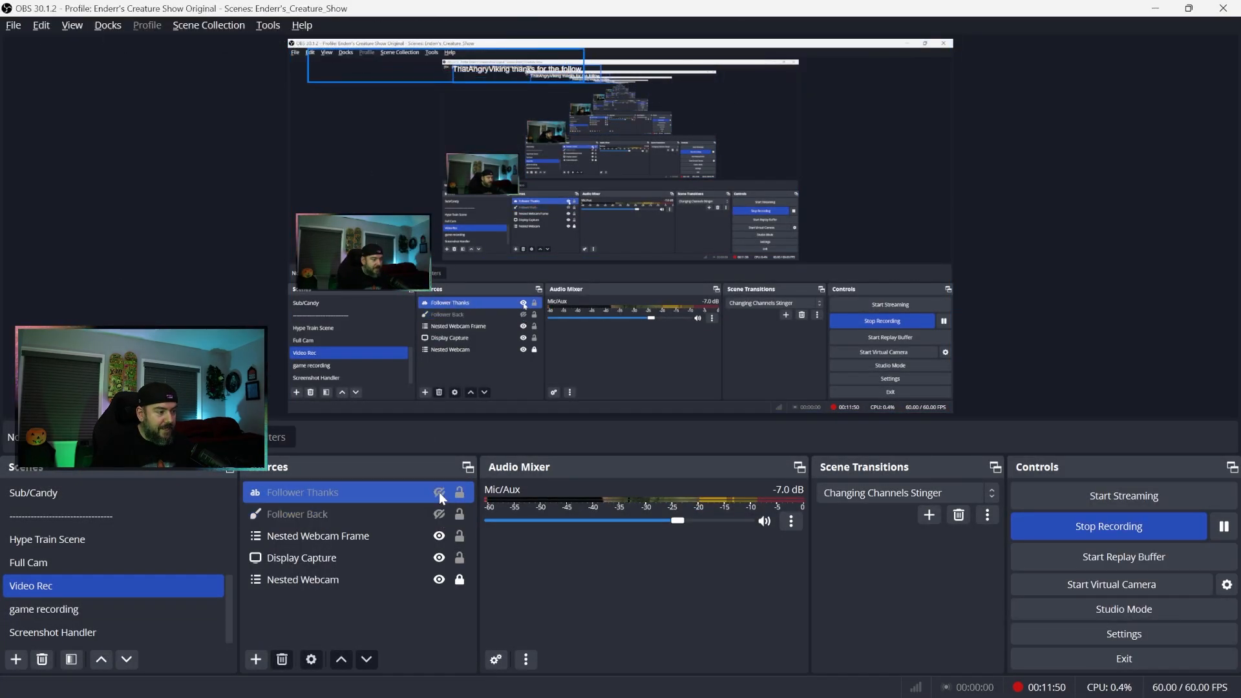
key(alt+Tab)
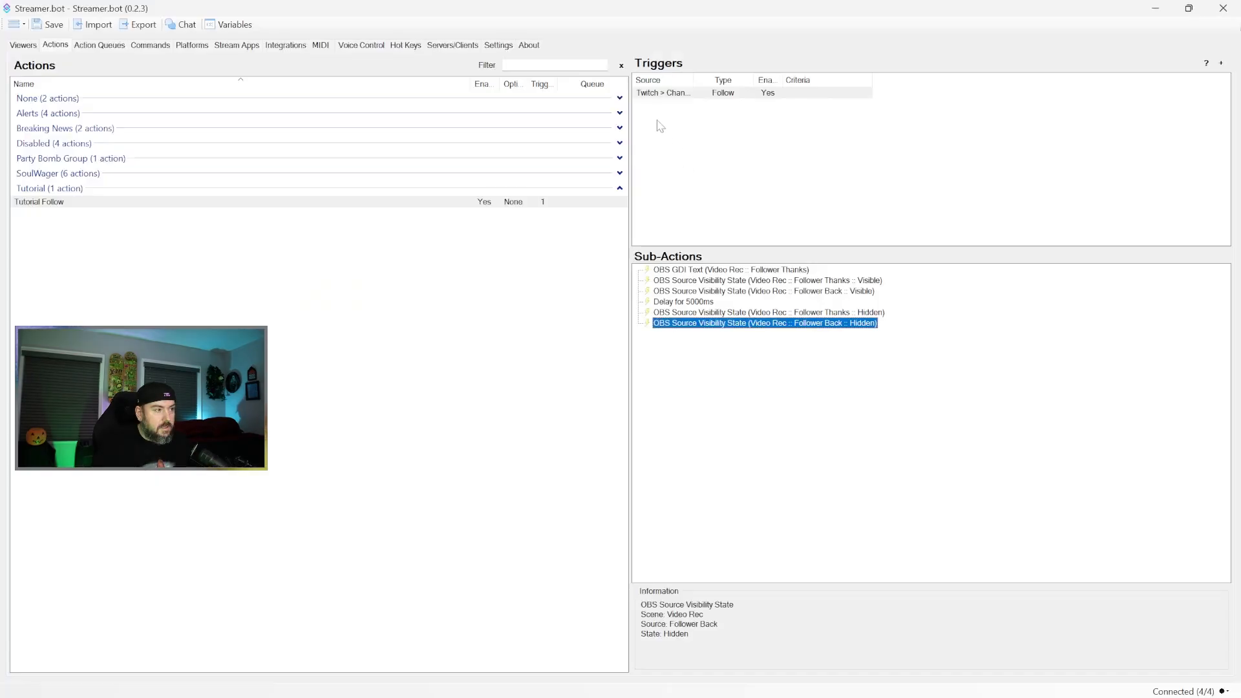
double_click(584, 10)
drag(556, 116, 697, 162)
right_click(844, 248)
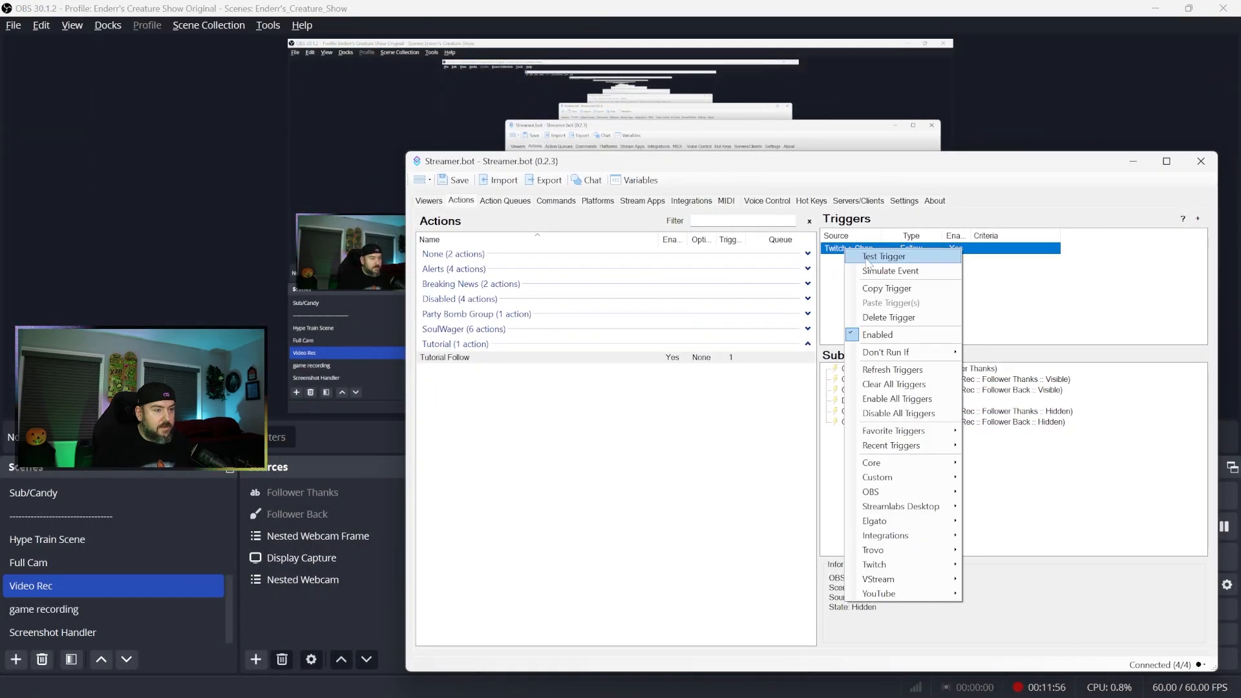
click(869, 258)
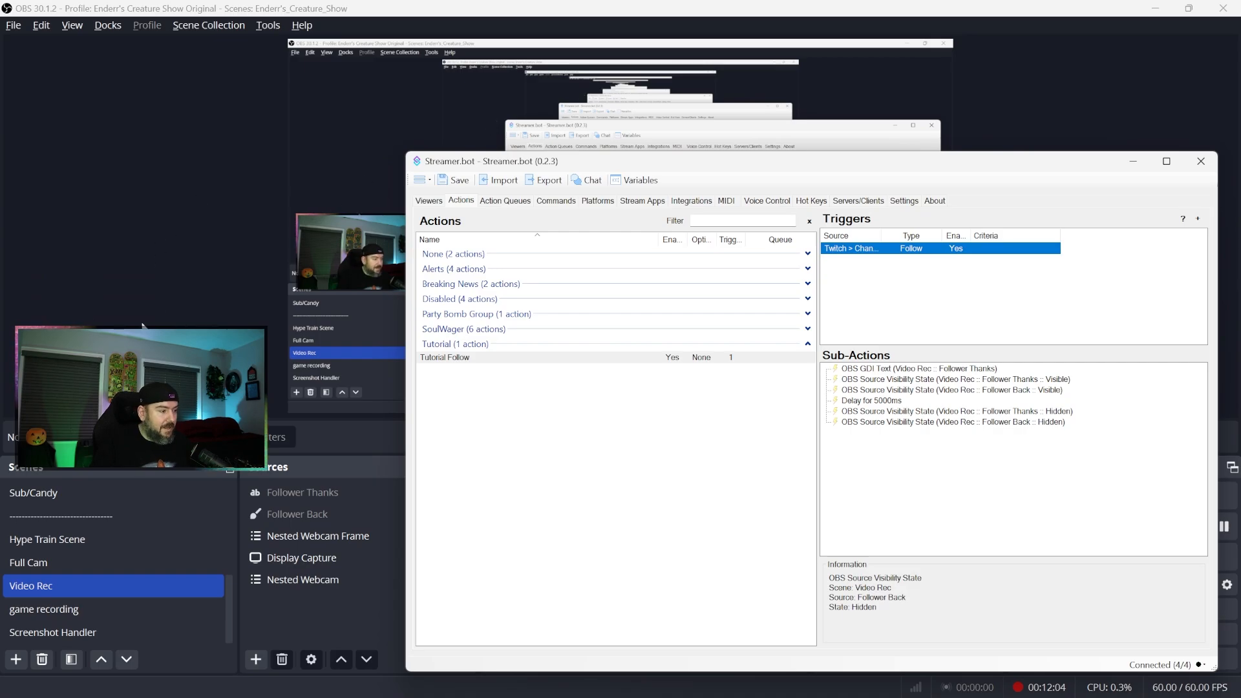
Step: Switch to OBS, make the Follower Thanks source visible and set its show transition to Fade
click(177, 310)
click(330, 519)
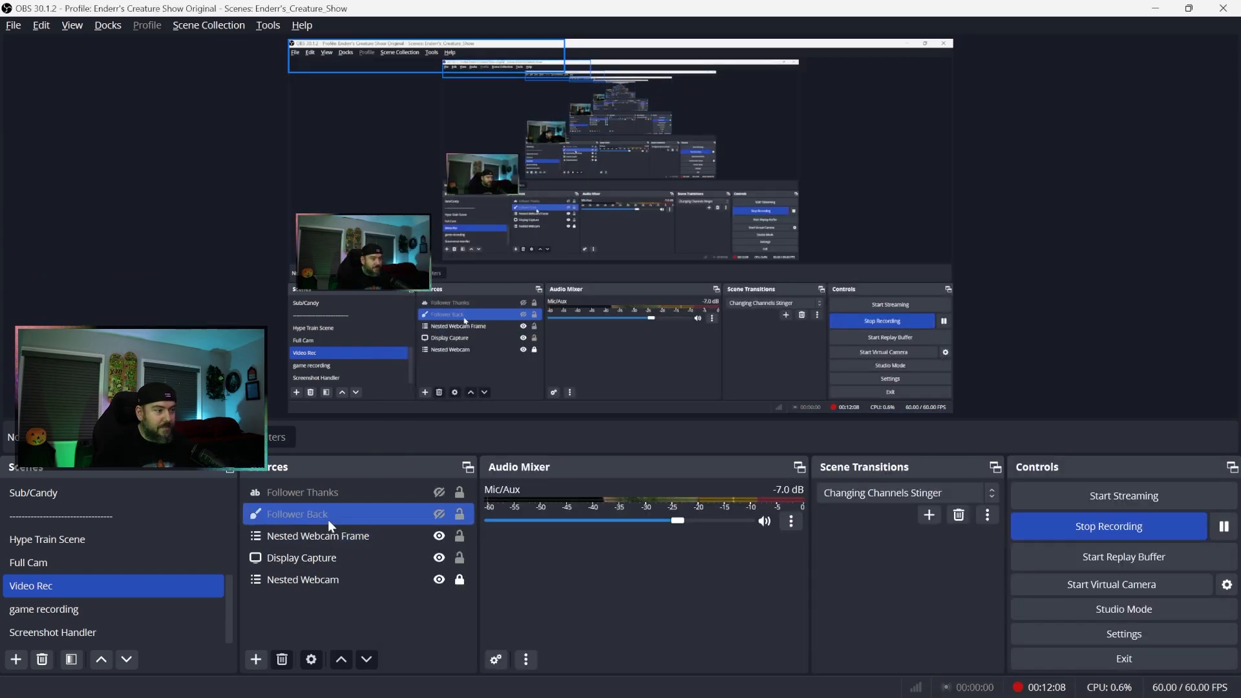
click(428, 500)
click(439, 493)
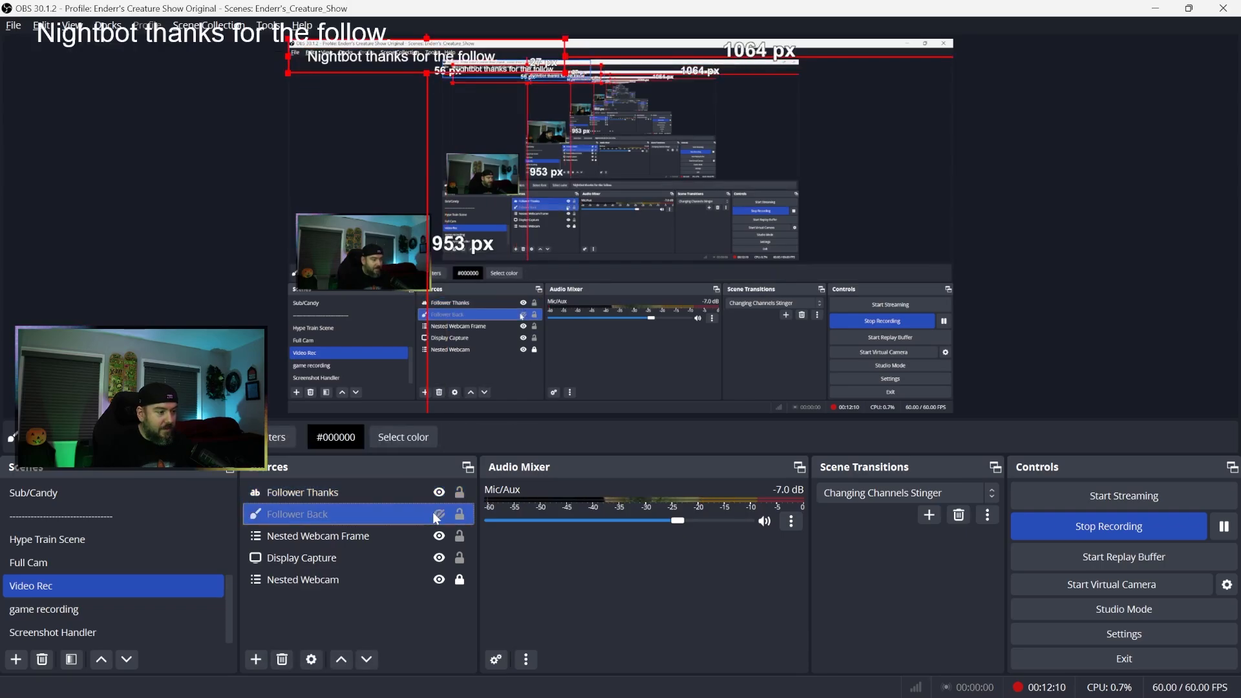
right_click(323, 495)
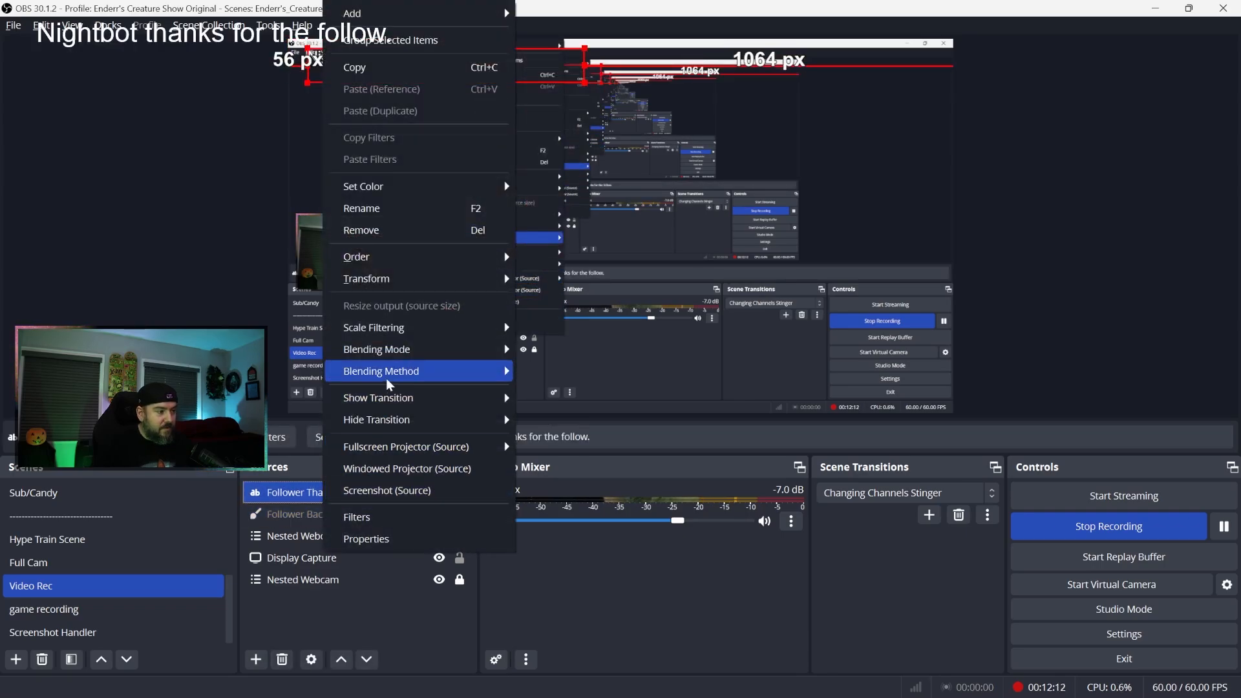
mouse_move(382, 399)
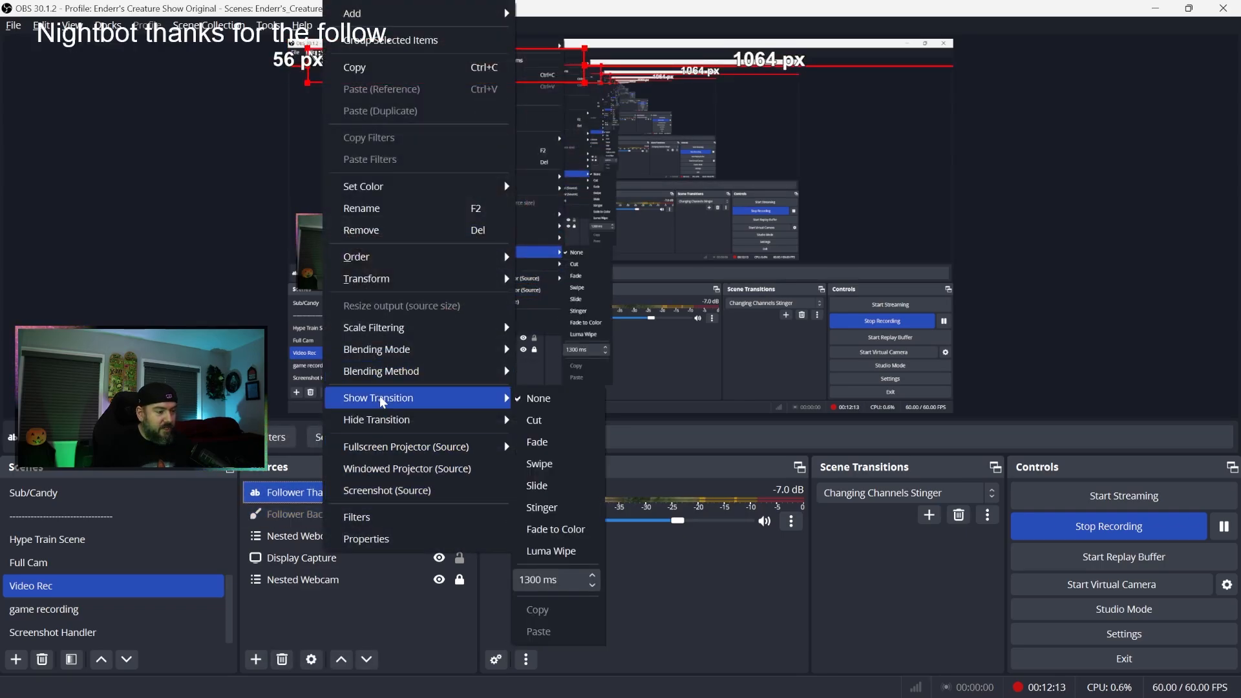
click(536, 441)
Step: Set the hide transition of the Follower Thanks source to Fade
ctrl+click(292, 514)
right_click(309, 495)
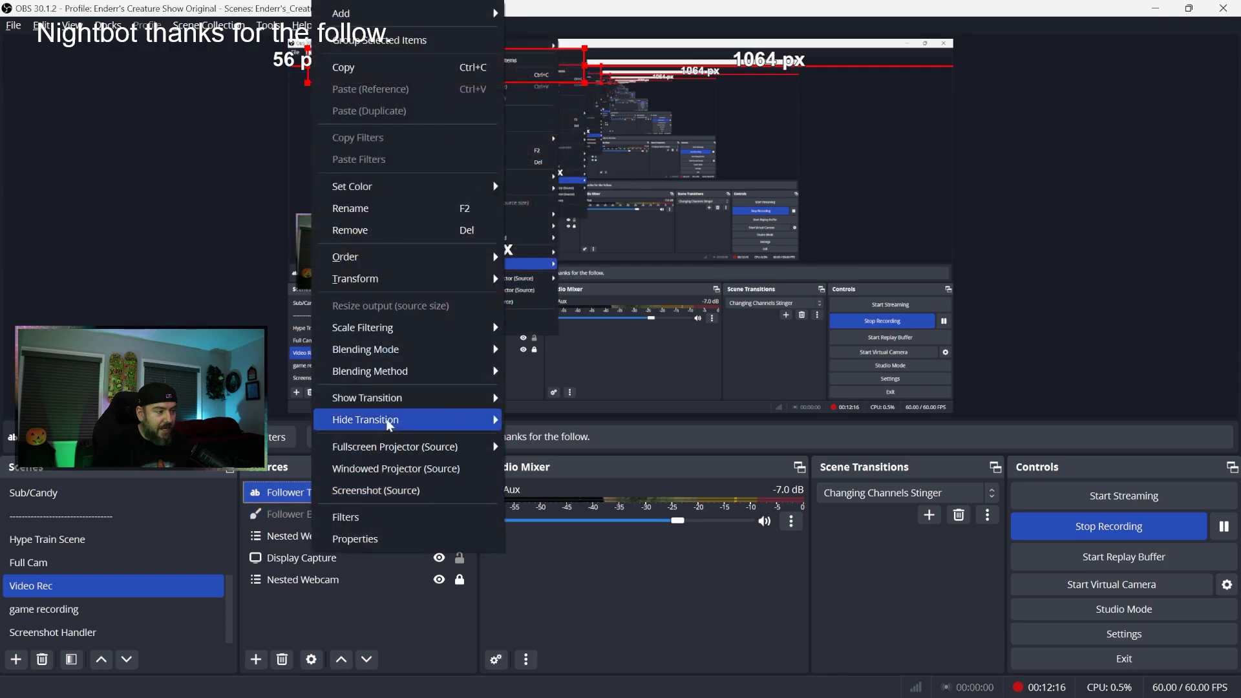
mouse_move(377, 422)
click(549, 463)
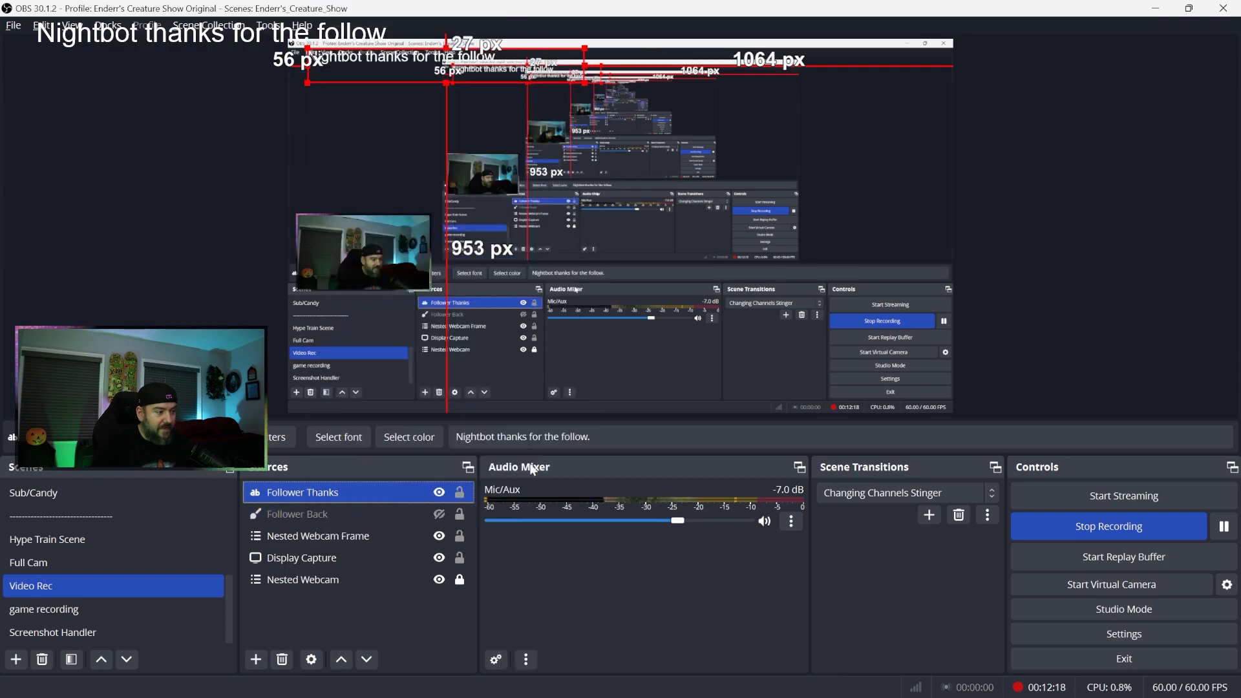
click(333, 513)
right_click(340, 517)
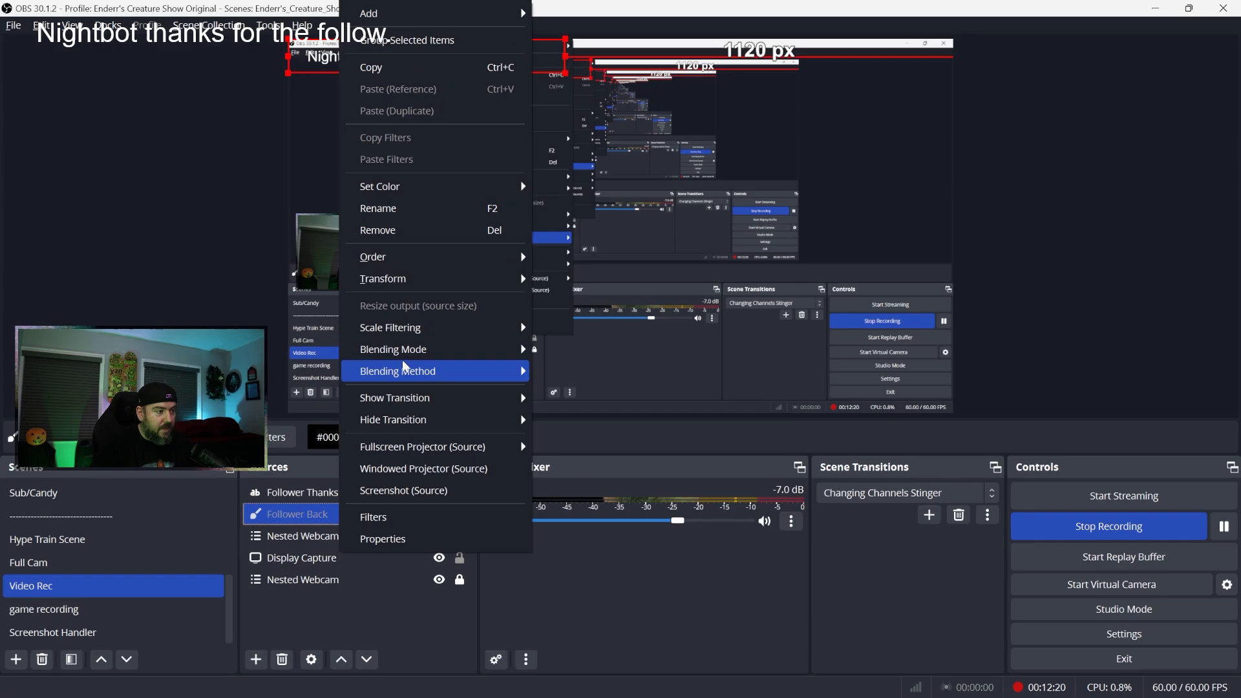
mouse_move(410, 347)
click(186, 318)
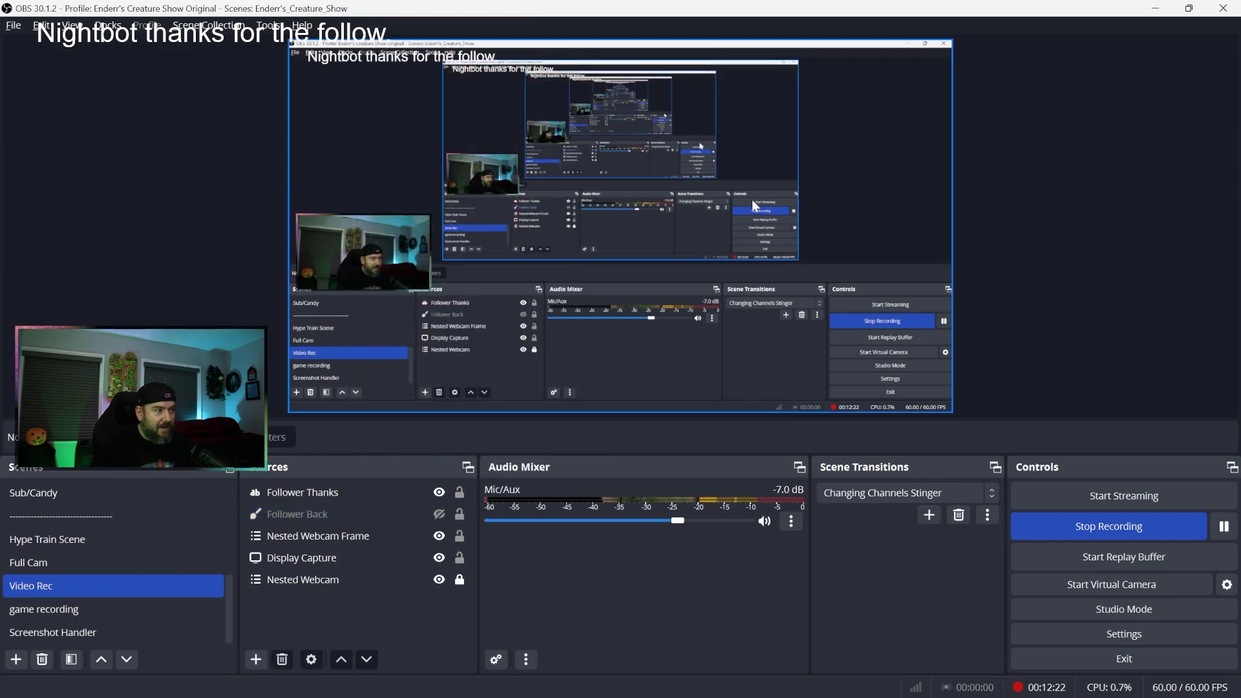
Step: Hide the Follower Thanks source, switch to Streamer.bot and test the Follow trigger with the fade transitions
click(441, 496)
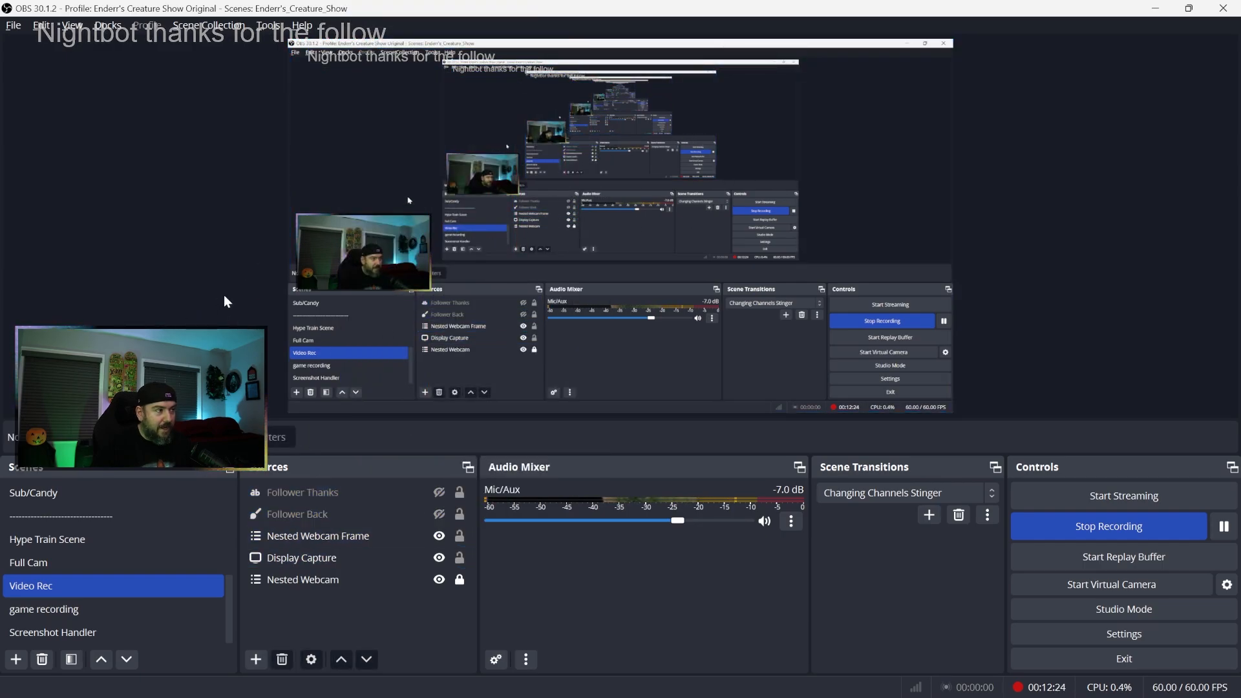
key(alt+Tab)
right_click(850, 249)
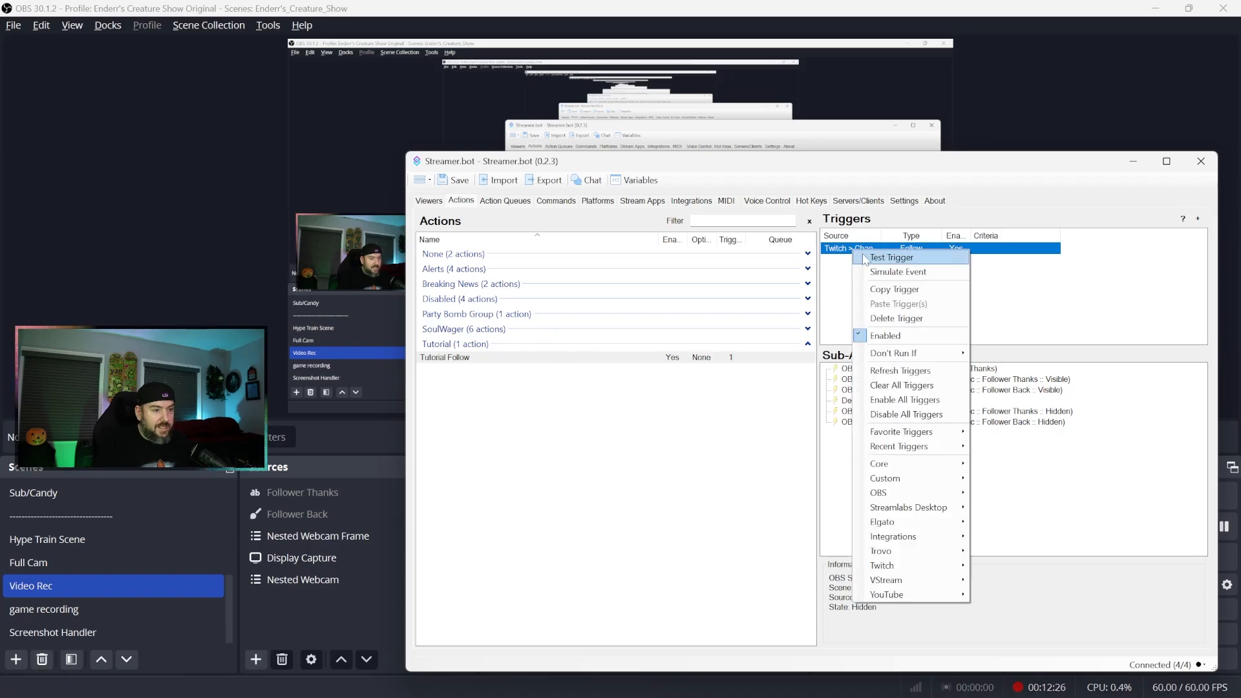
click(876, 254)
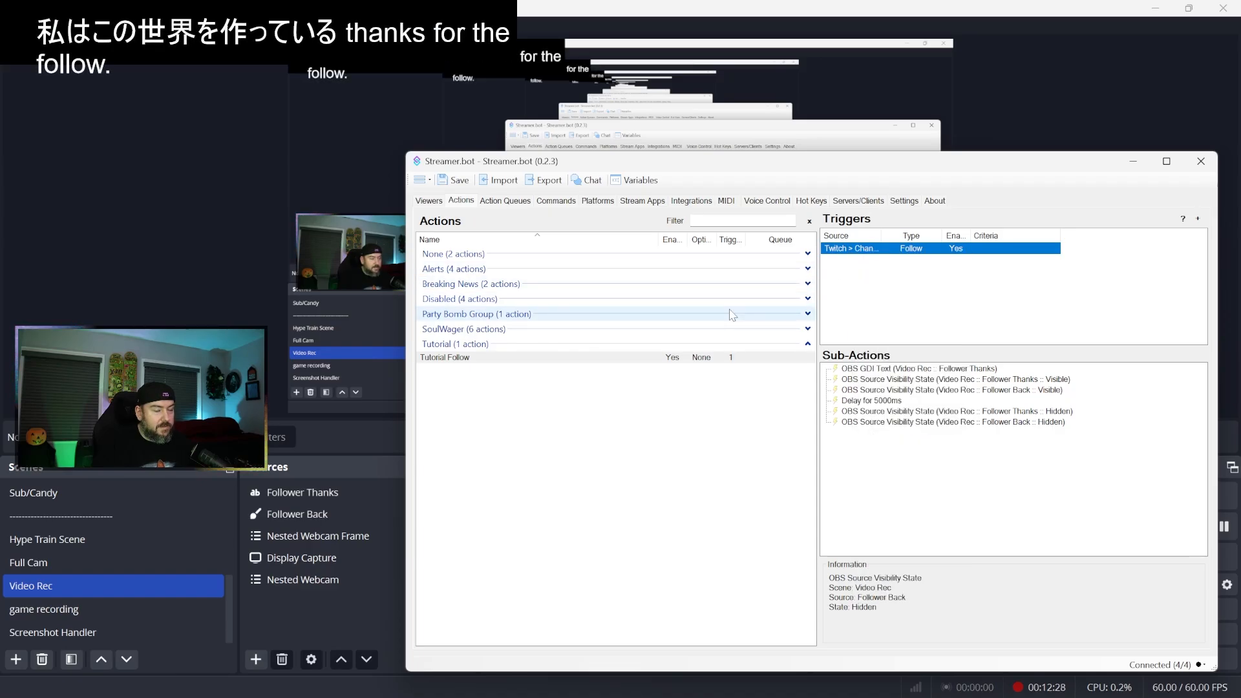
Step: Duplicate the 5000 ms delay sub-action and set the copy's delay to 1000 ms
click(859, 401)
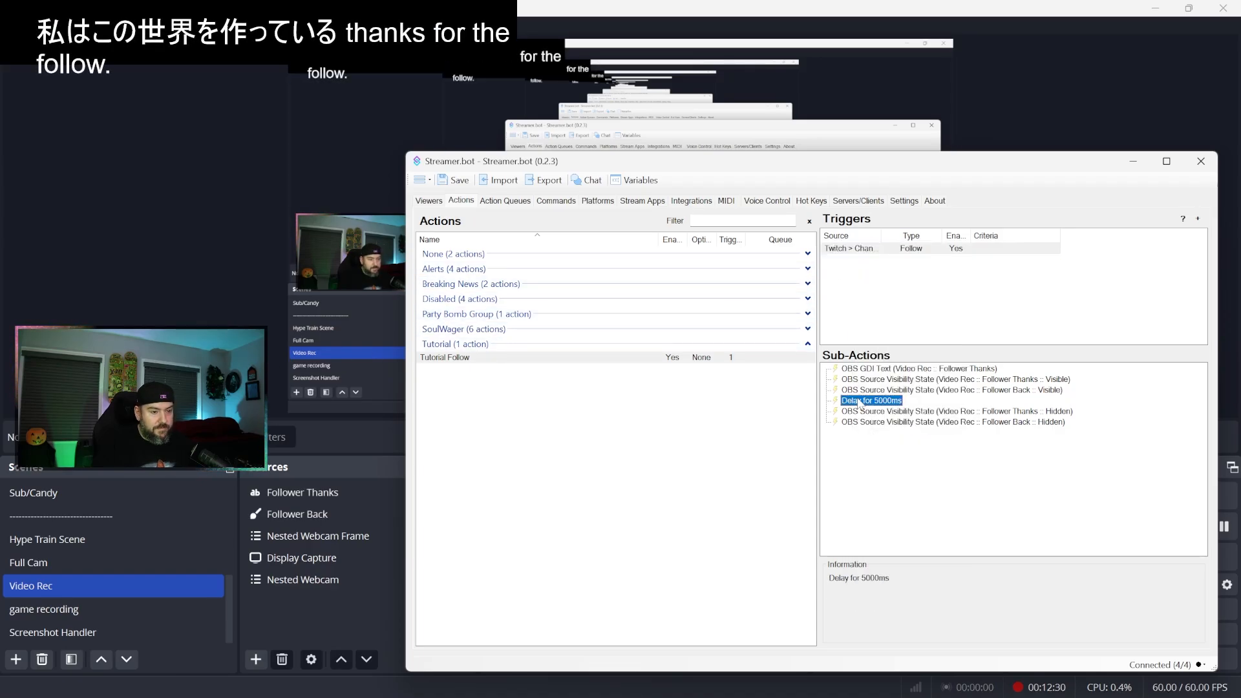
double_click(859, 401)
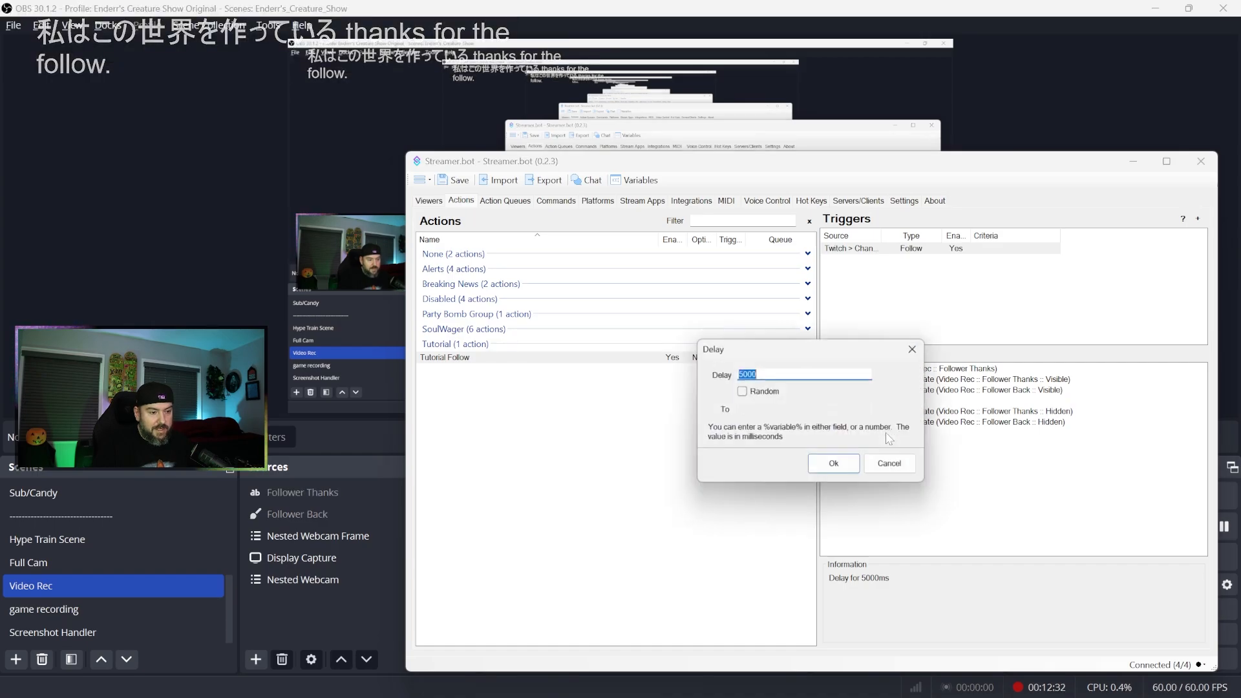
click(774, 375)
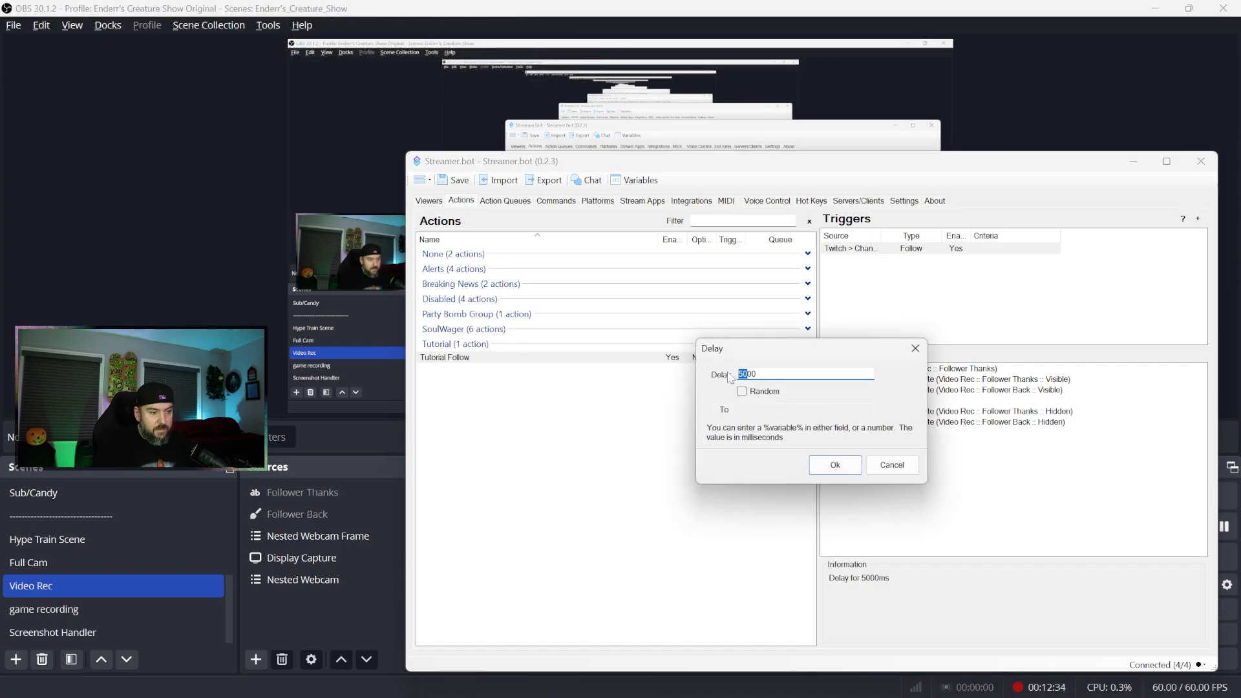
text(20)
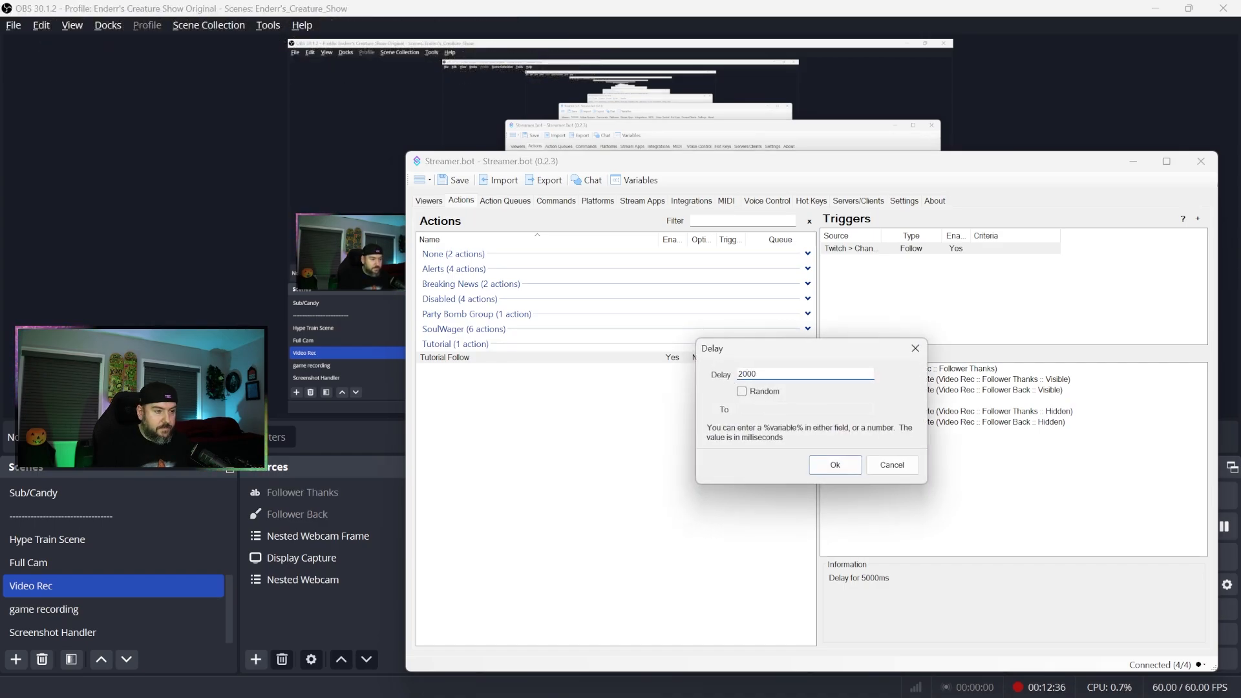
key(BackSpace)
key(BackSpace)
text(10)
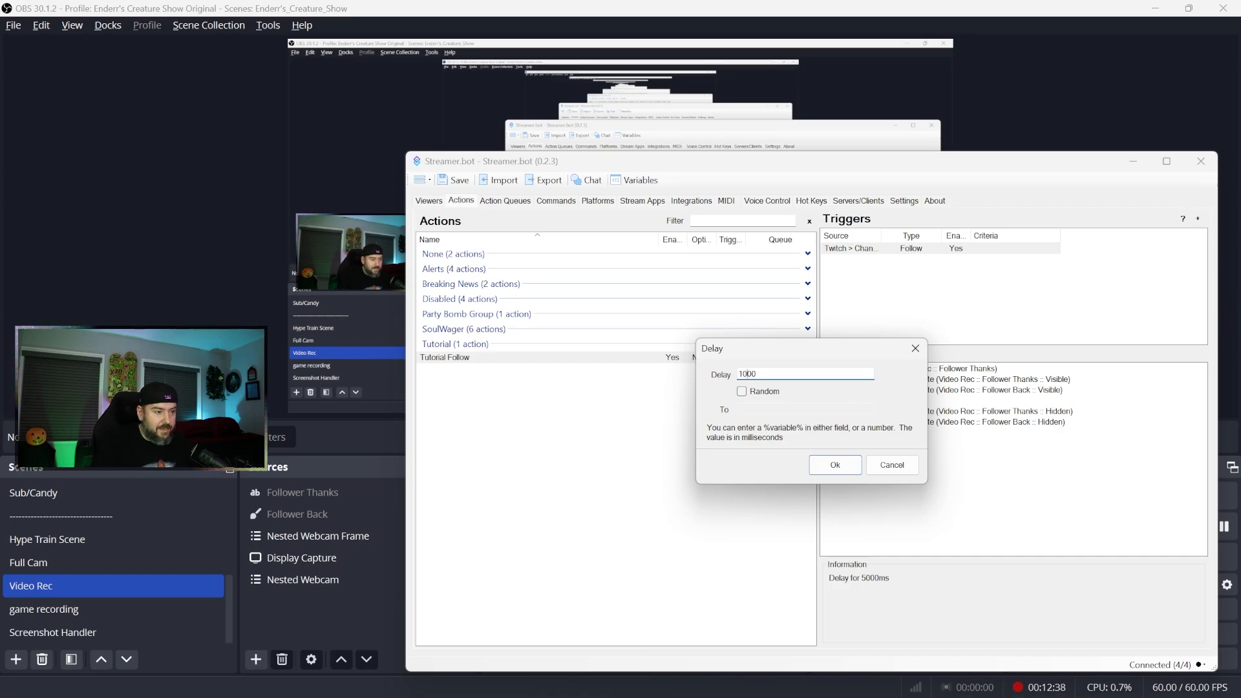
click(835, 464)
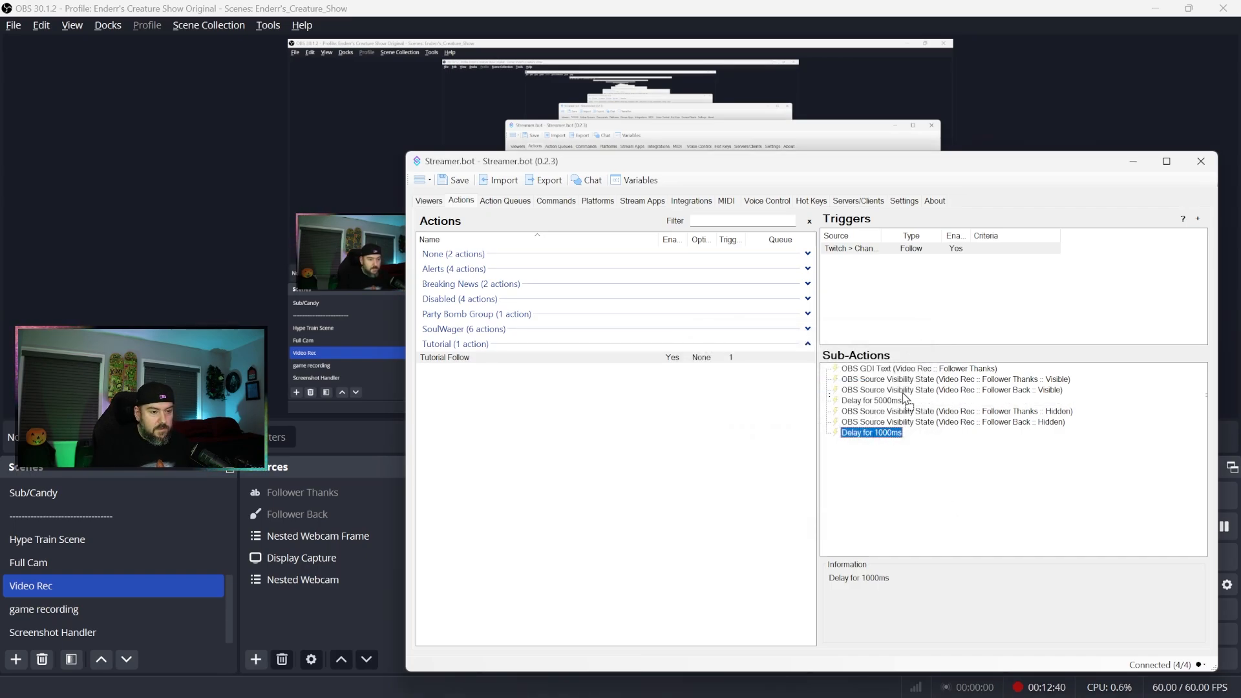
Step: Reorder the sub-actions so Follower Back Visible comes first, followed by the 1000 ms delay and Follower Thanks Visible
mouse_move(904, 398)
mouse_down()
mouse_move(944, 384)
mouse_move(902, 390)
mouse_move(902, 406)
mouse_up()
click(945, 391)
click(926, 390)
click(1012, 489)
Step: Go through the sub-actions from the GDI text to Follower Thanks Visible and test the Follow trigger
click(917, 370)
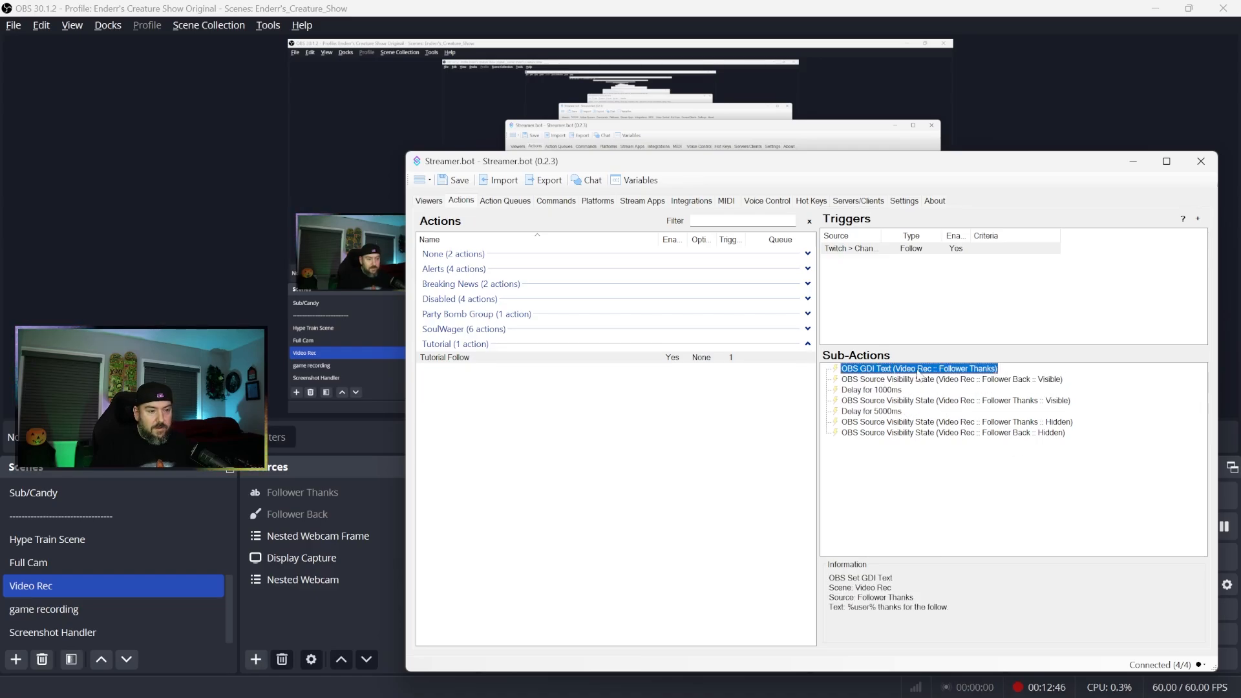
click(907, 380)
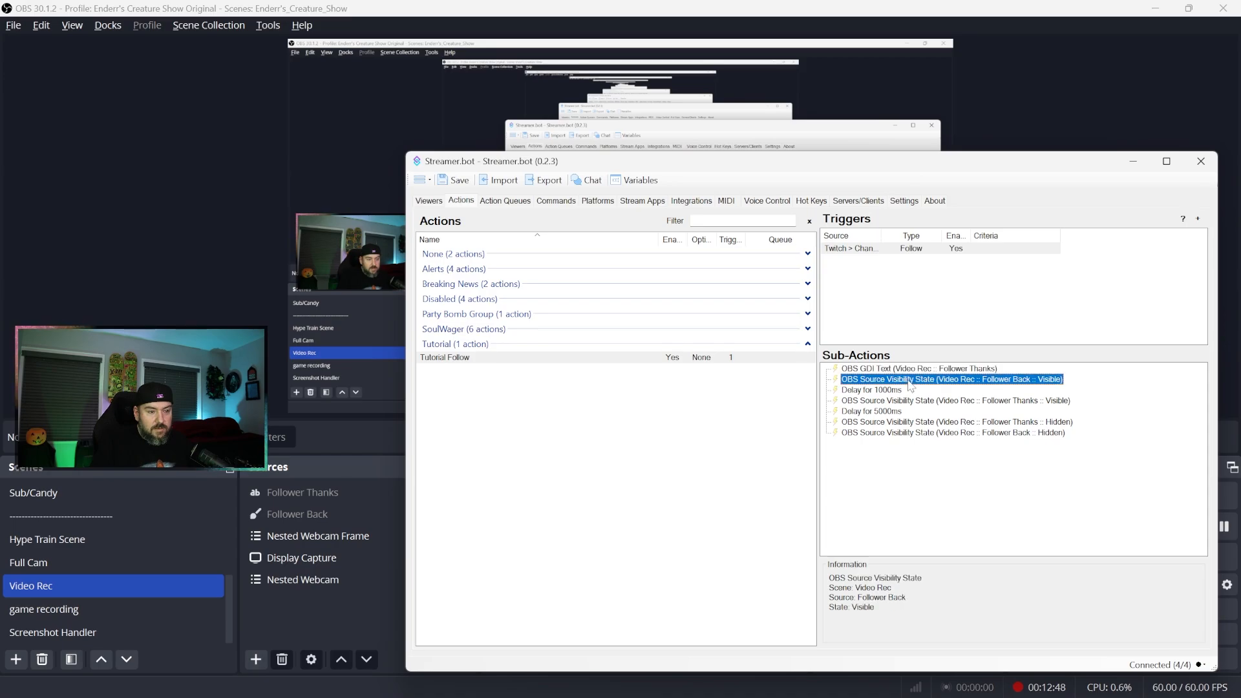
click(882, 391)
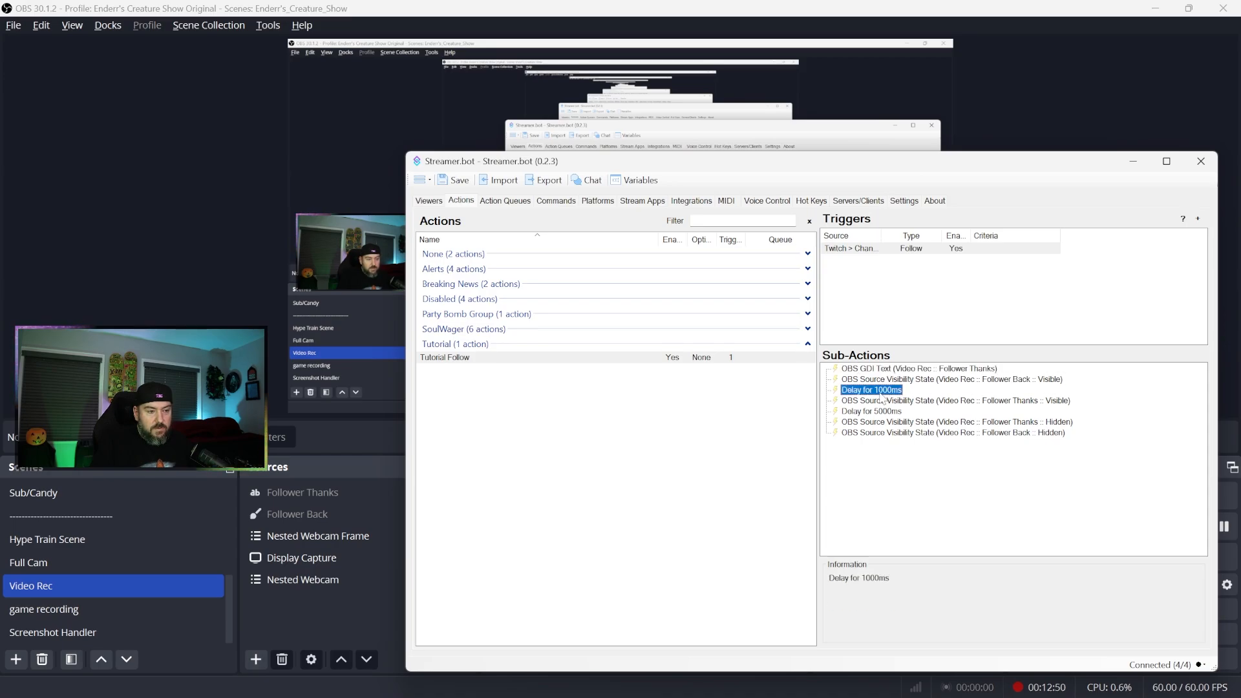
click(940, 402)
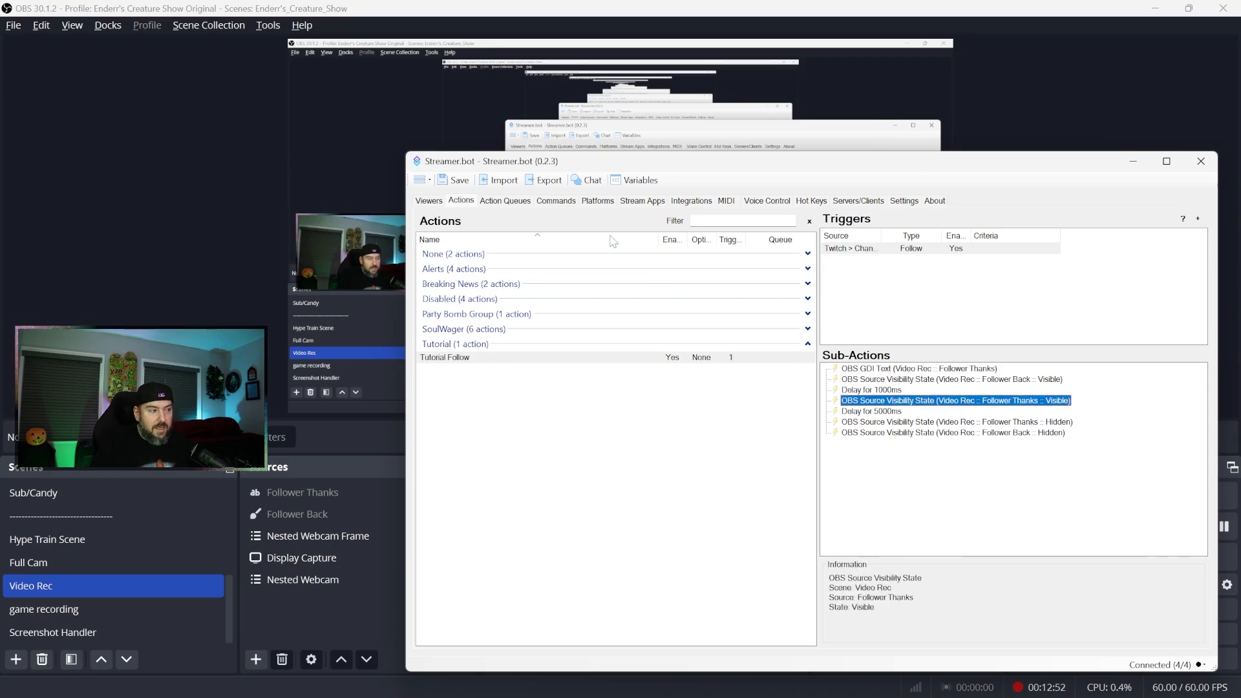
right_click(848, 249)
click(870, 261)
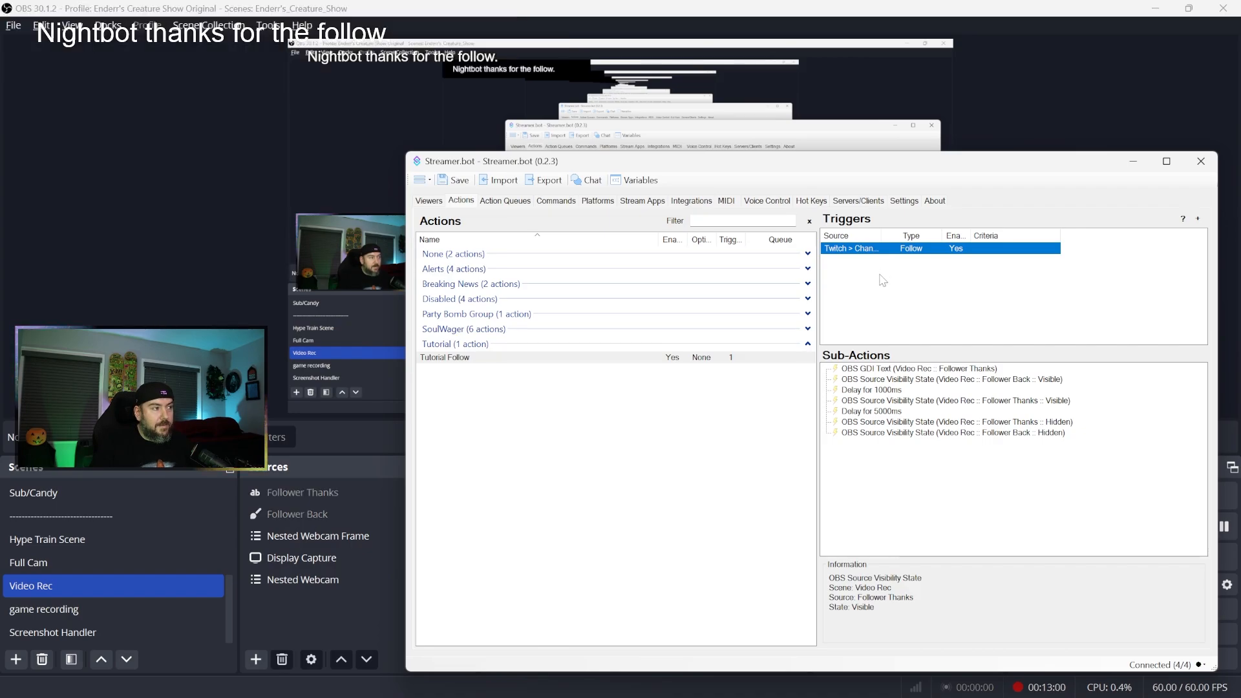
Step: Duplicate the 1000 ms delay and place the copy between the Follower Thanks and Follower Back Hidden sub-actions
click(892, 390)
click(878, 412)
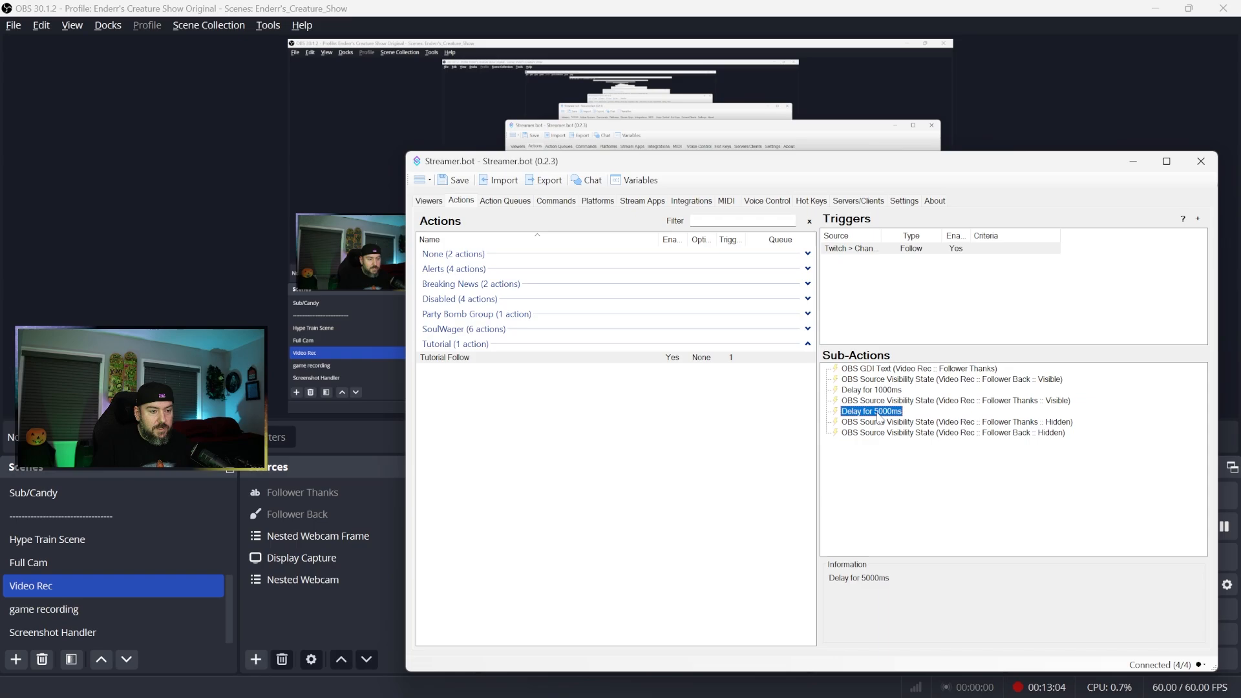
click(886, 392)
key(ctrl+c)
key(ctrl+v)
drag(882, 446, 906, 434)
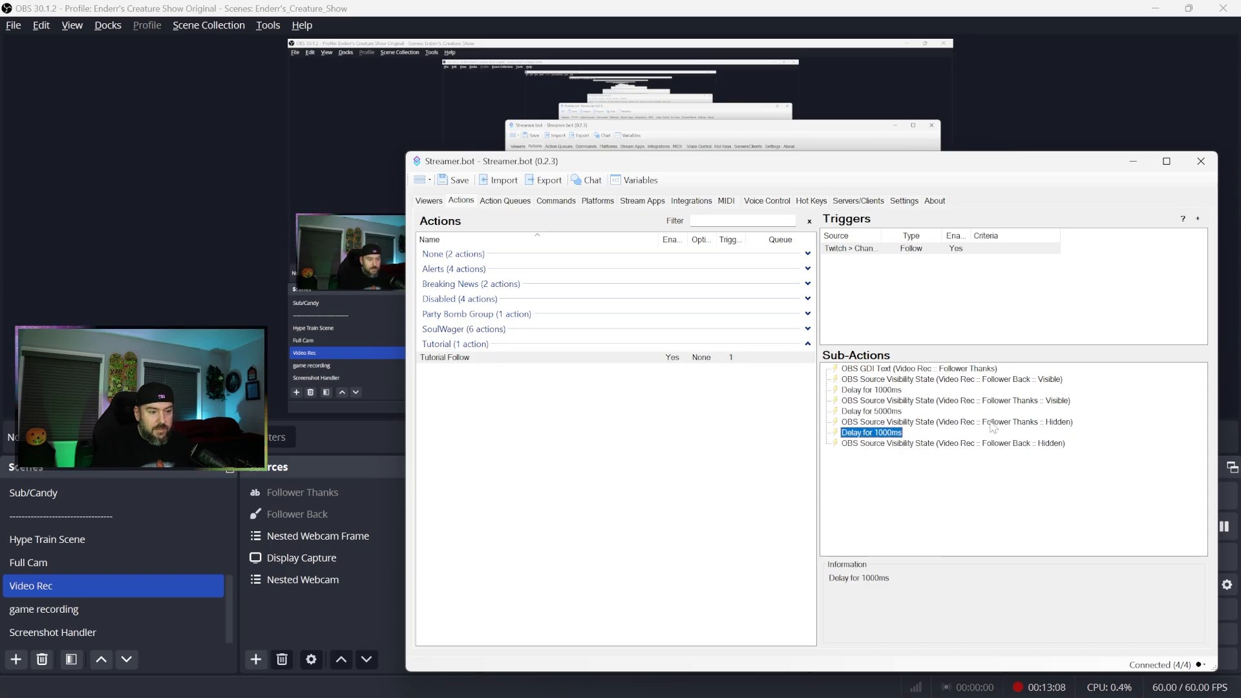
Step: Test the Follow trigger to check the staggered showing and hiding of the text and background
click(844, 251)
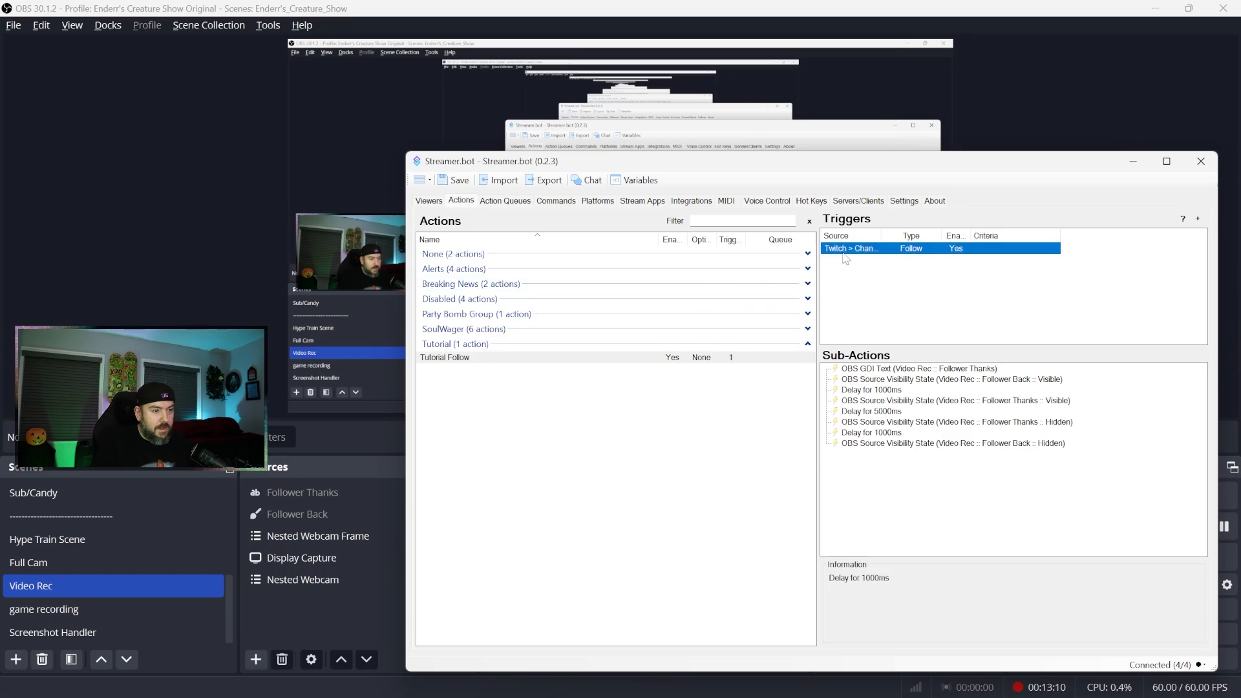
right_click(844, 251)
click(862, 261)
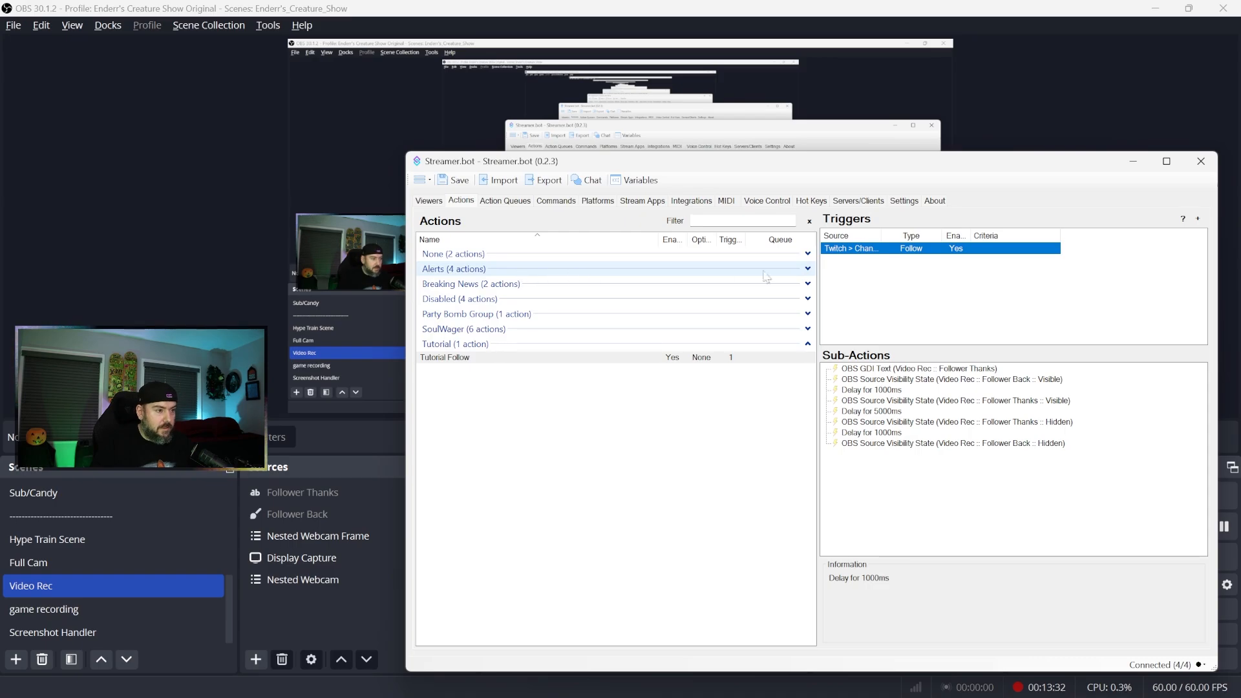
Step: Open the Follower Alert action in the Alerts group, test its Follow trigger beside OBS, and maximize the Streamer.bot window
click(453, 269)
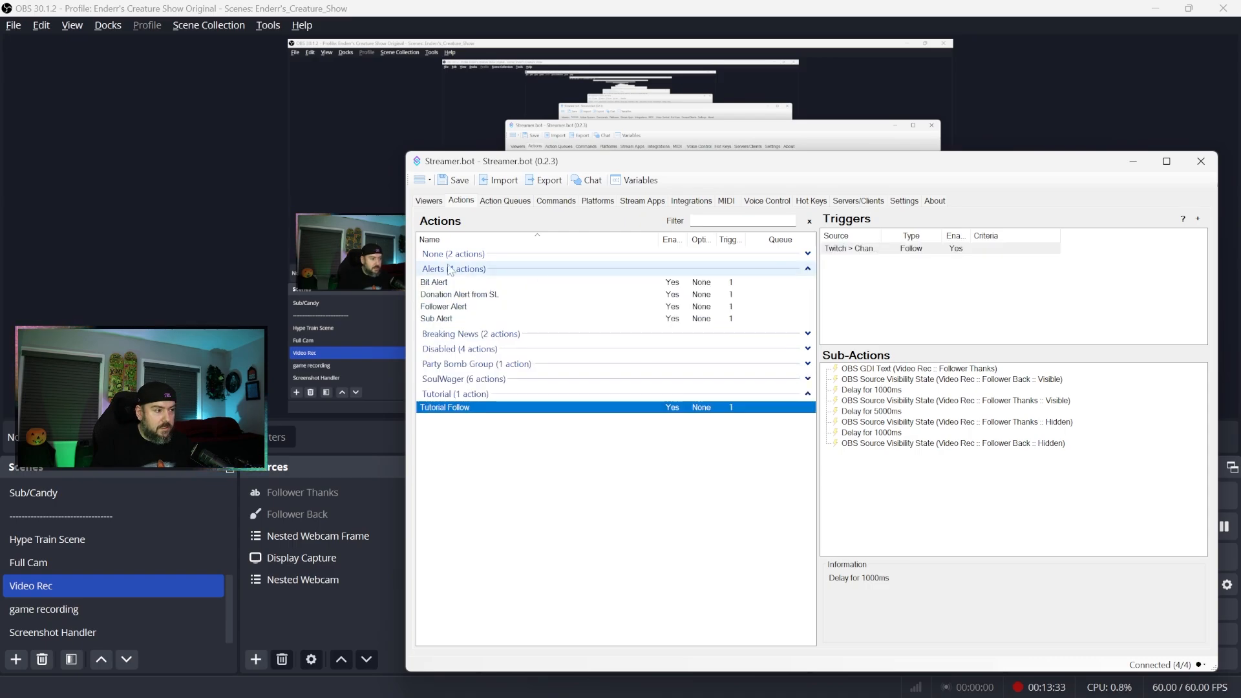
click(449, 307)
drag(550, 160, 675, 156)
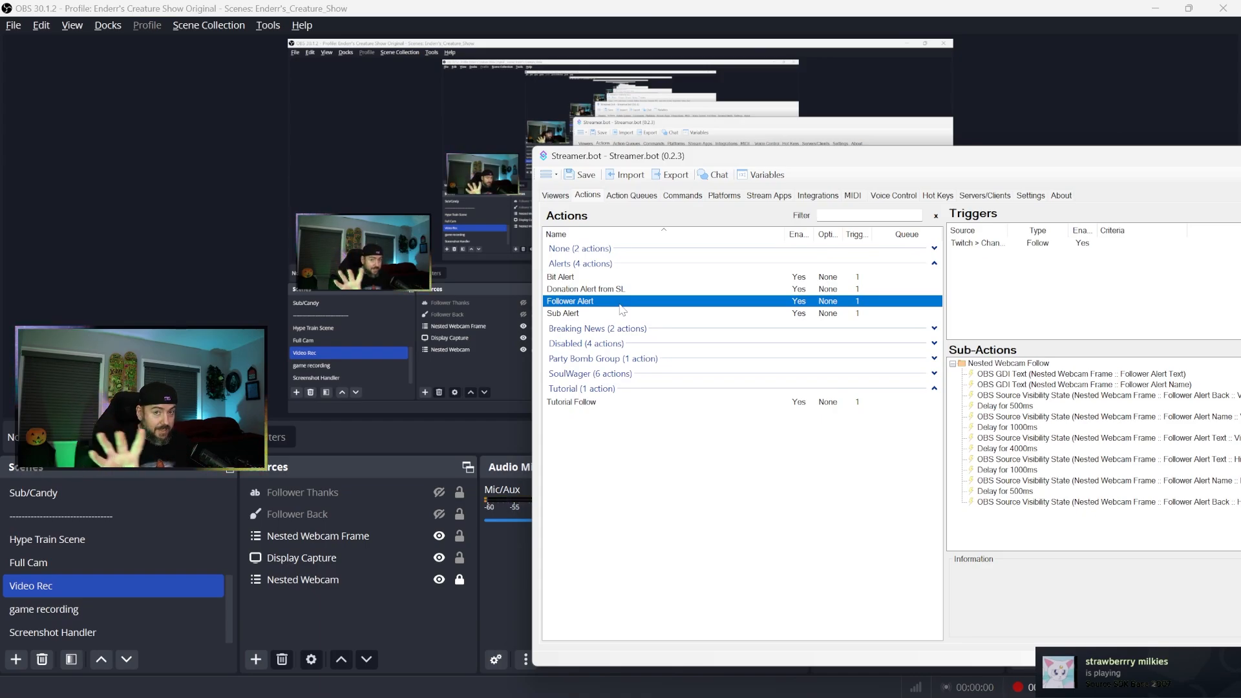
right_click(992, 242)
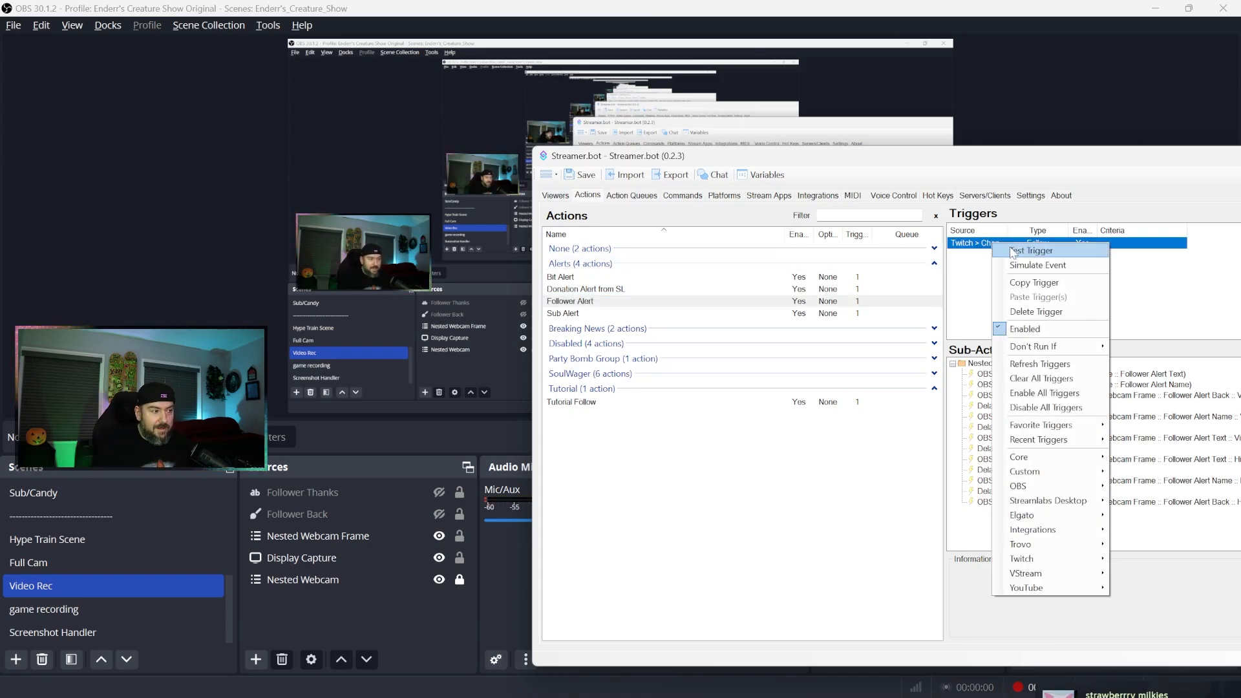
click(1012, 249)
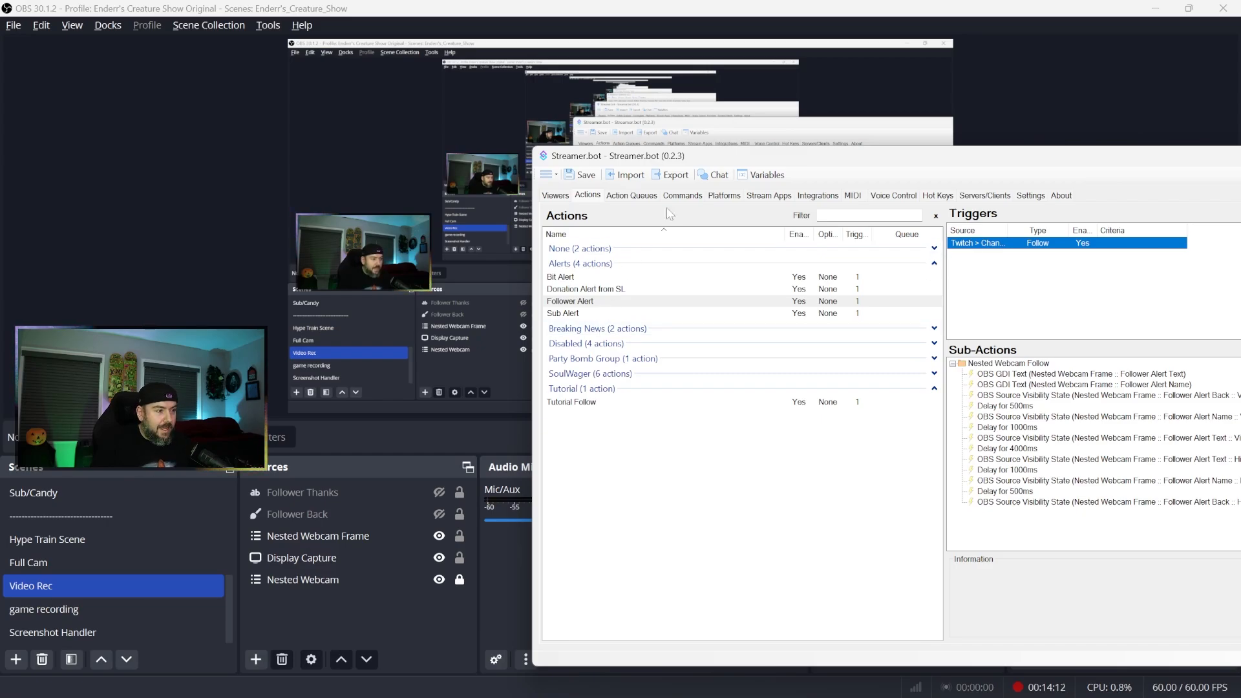
double_click(709, 162)
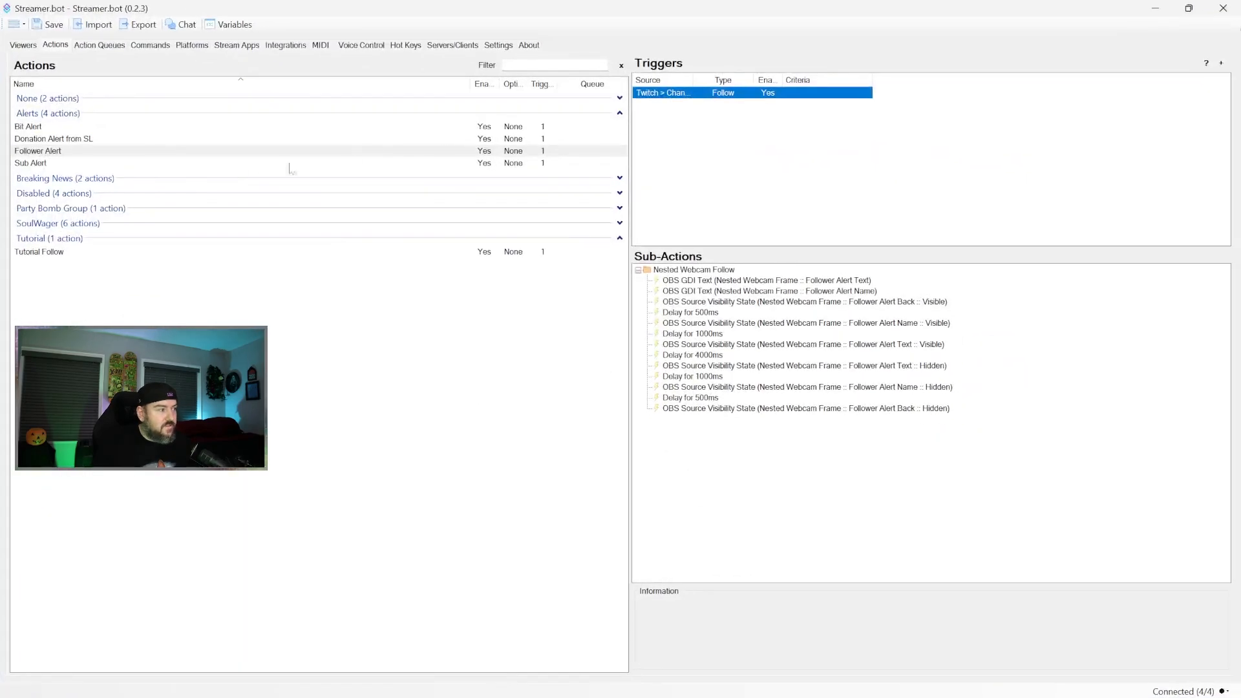
Step: Open the Sub Alert action and examine the tier settings of its Twitch Subscription trigger
click(59, 163)
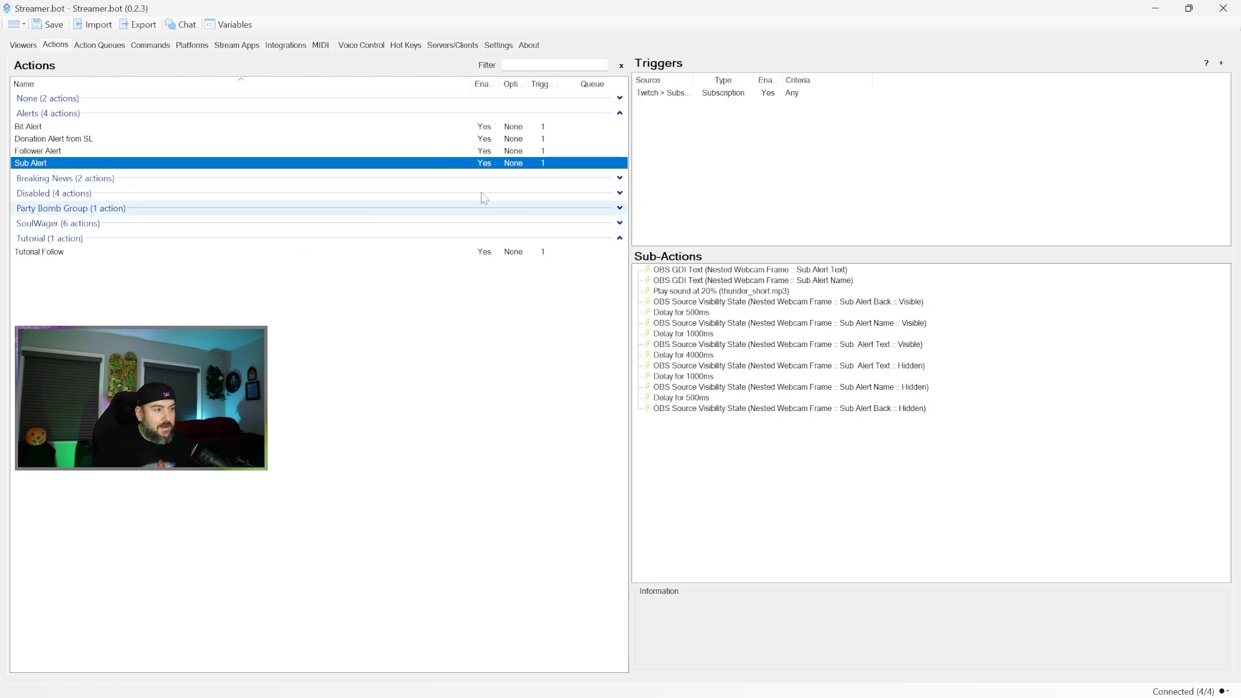
double_click(672, 93)
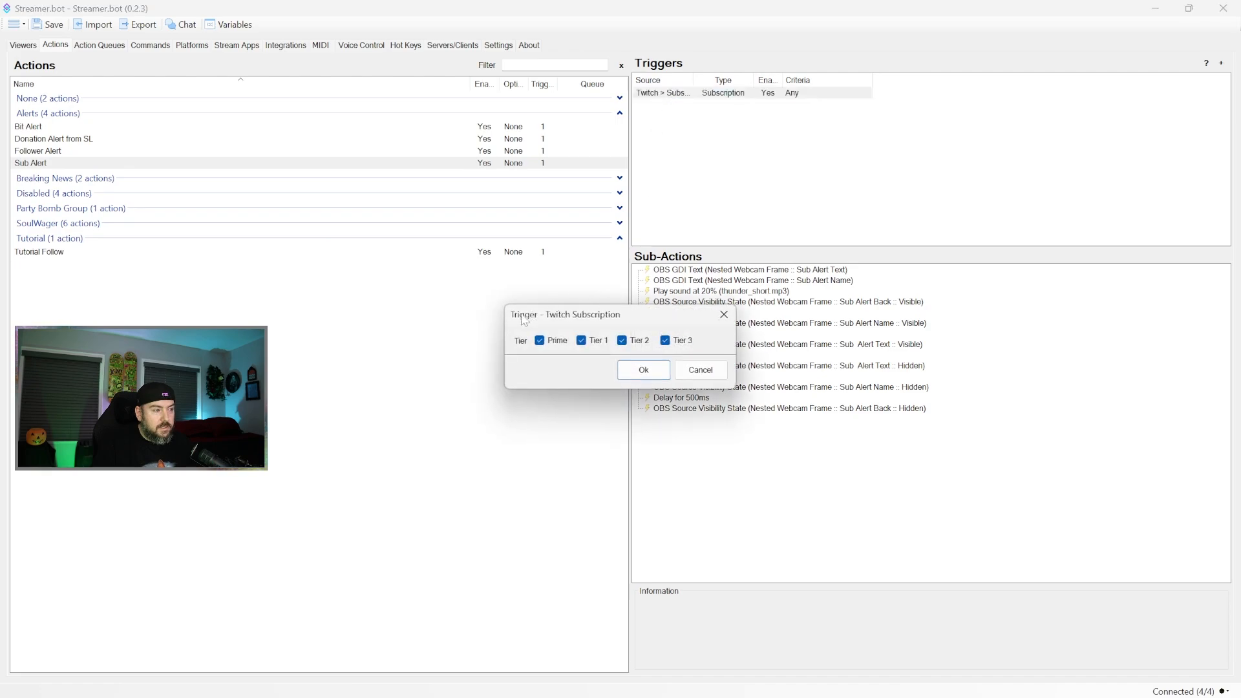
click(699, 370)
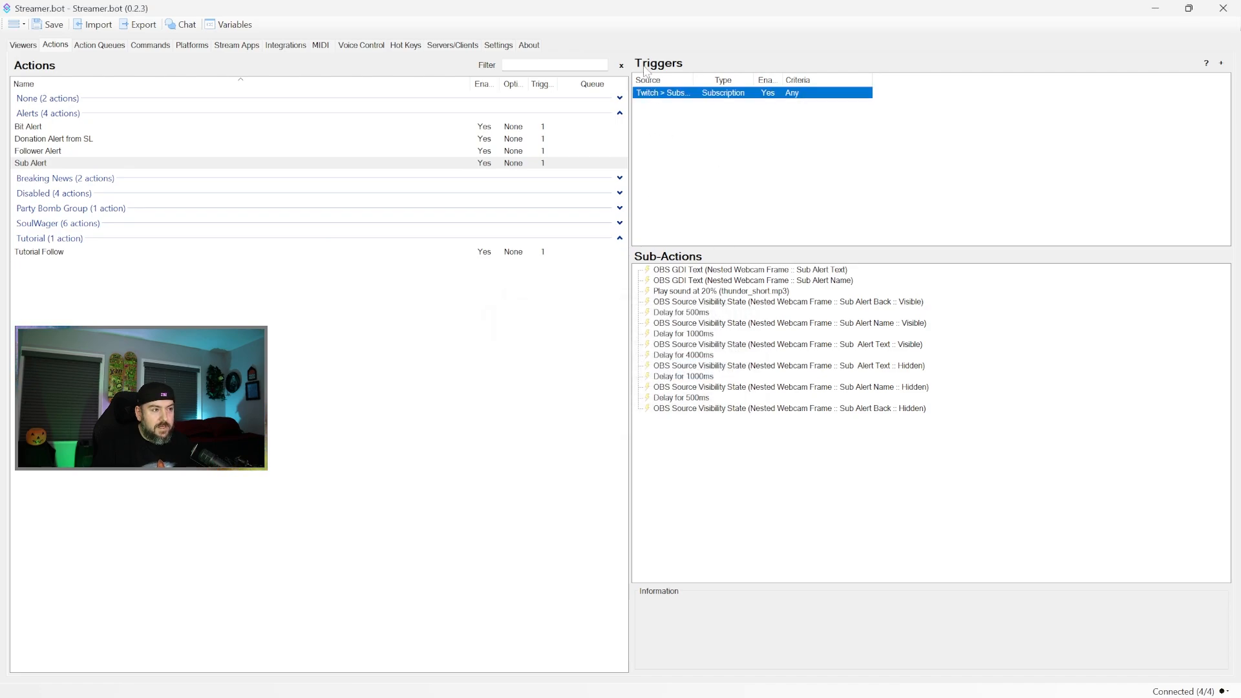
Step: View the tier options for a new Twitch Subscription trigger, cancel without adding it, and select the existing Subscription trigger
right_click(670, 129)
mouse_move(707, 330)
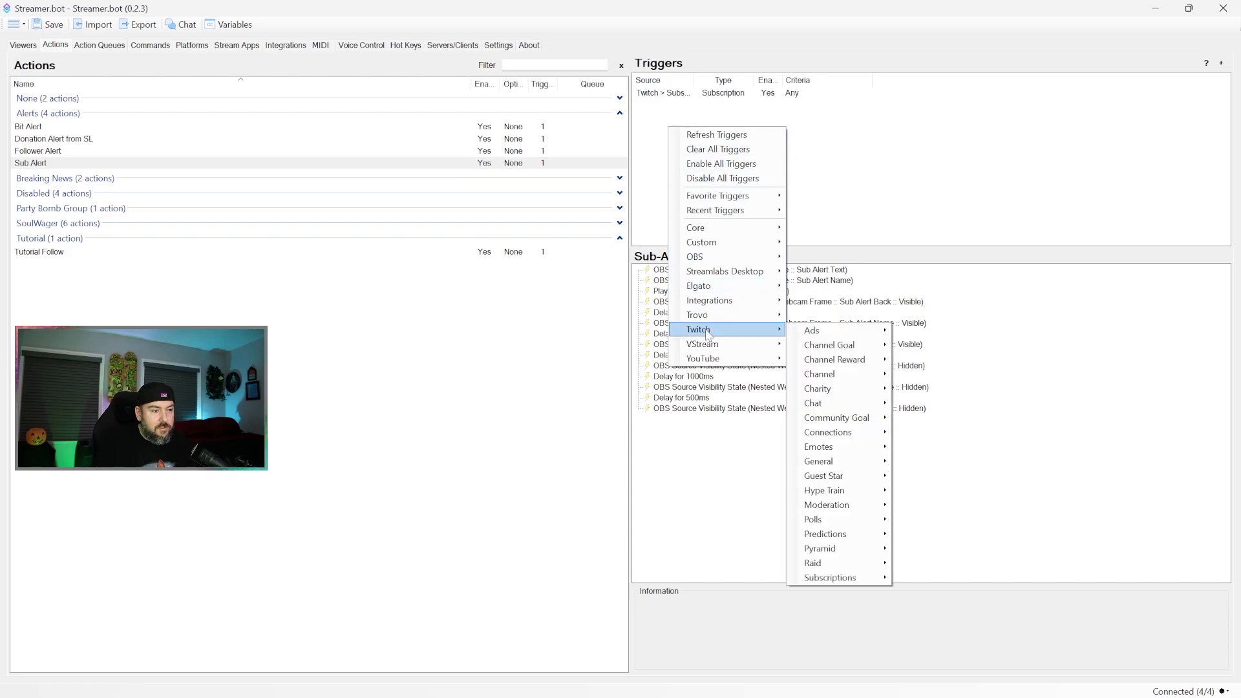
mouse_move(856, 578)
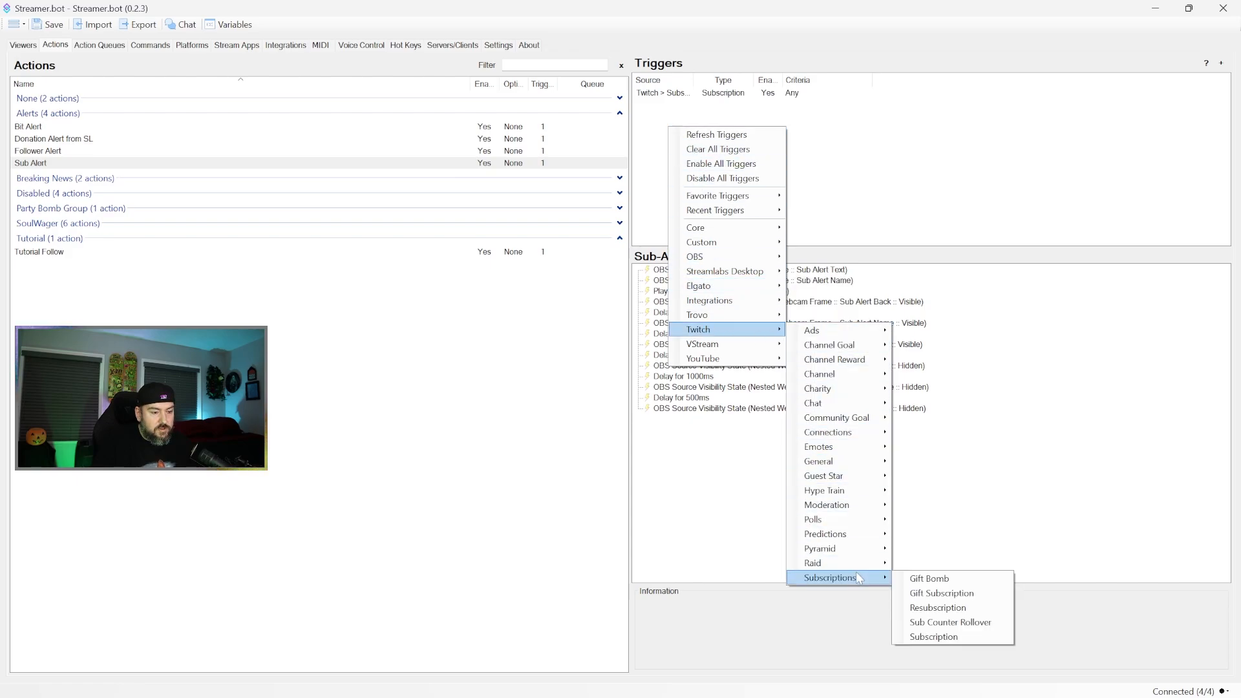
click(936, 636)
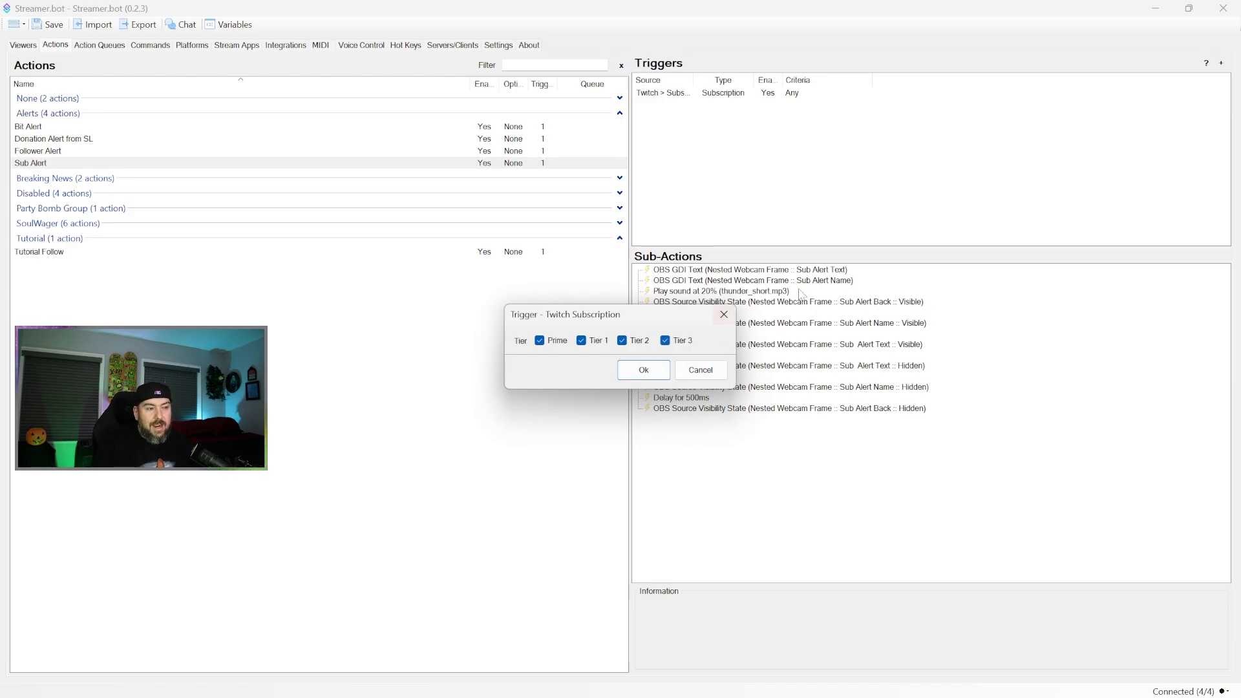
click(701, 370)
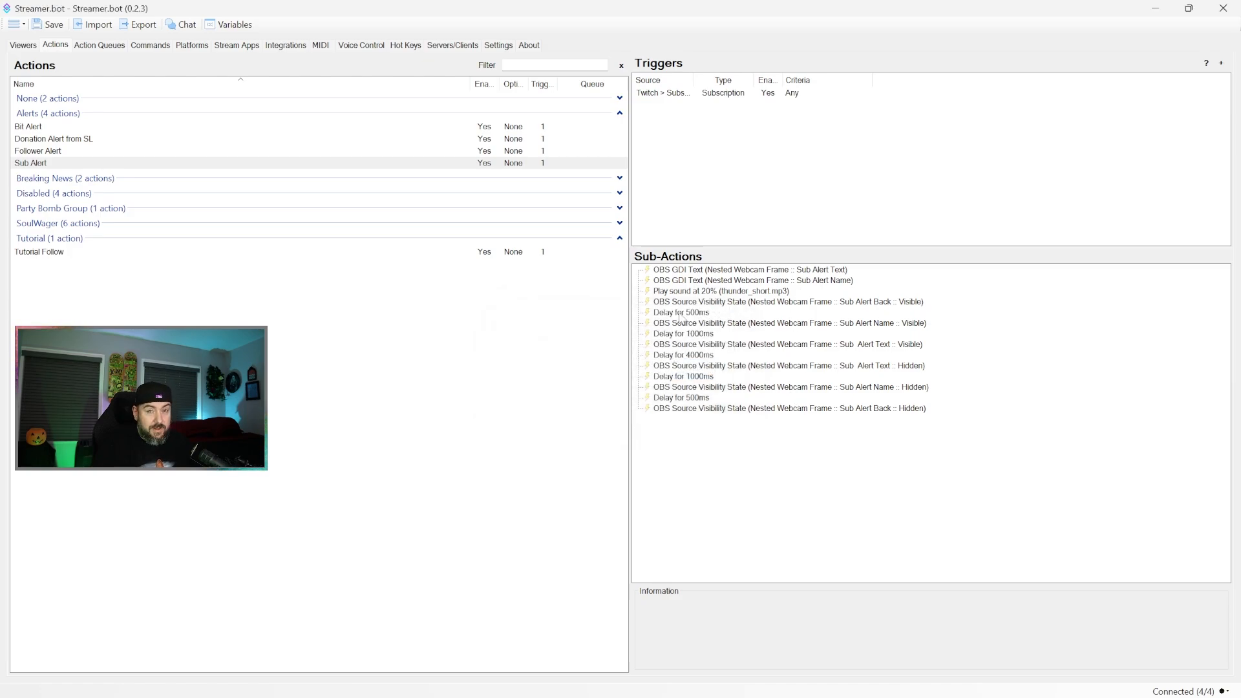
click(781, 93)
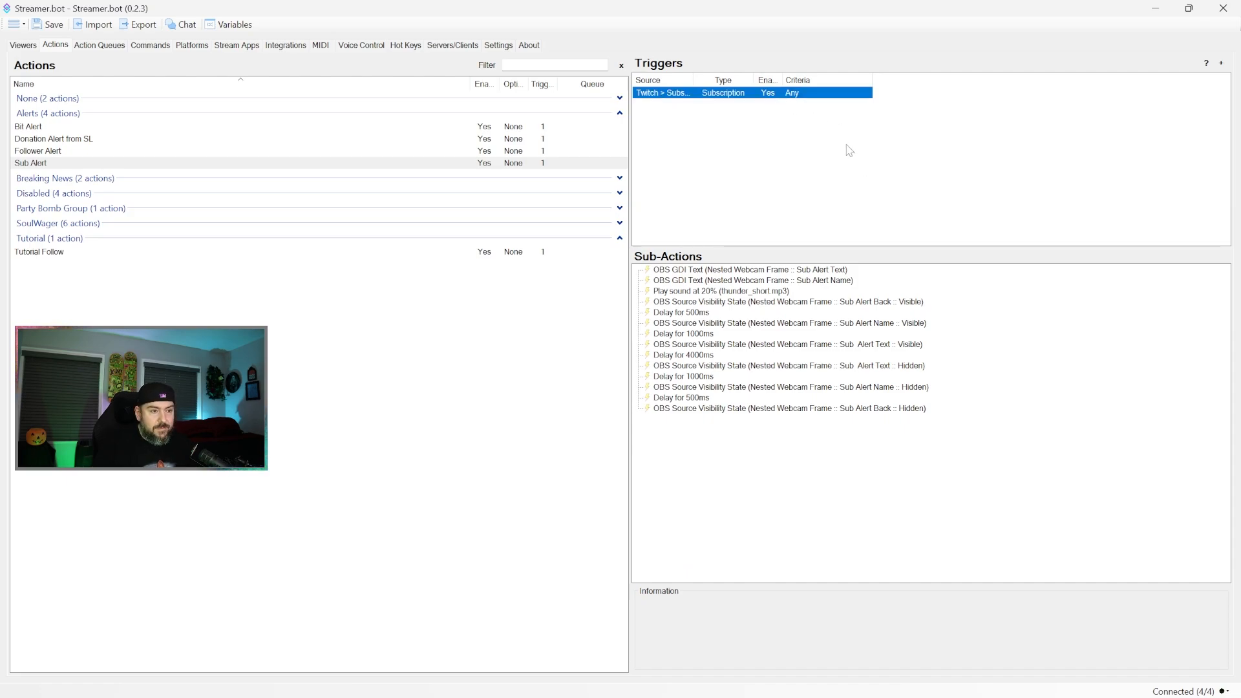
Step: Examine the text settings of the Sub Alert Text and Sub Alert Name GDI text sub-actions without changing them
click(819, 271)
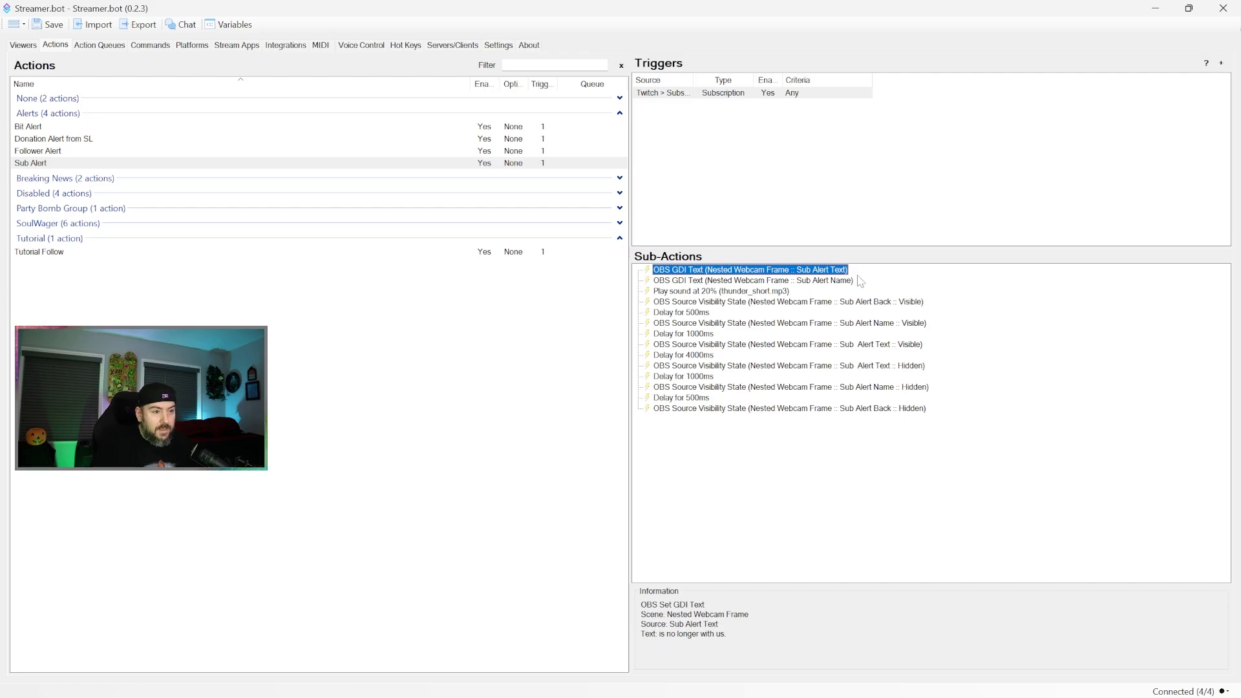
double_click(825, 274)
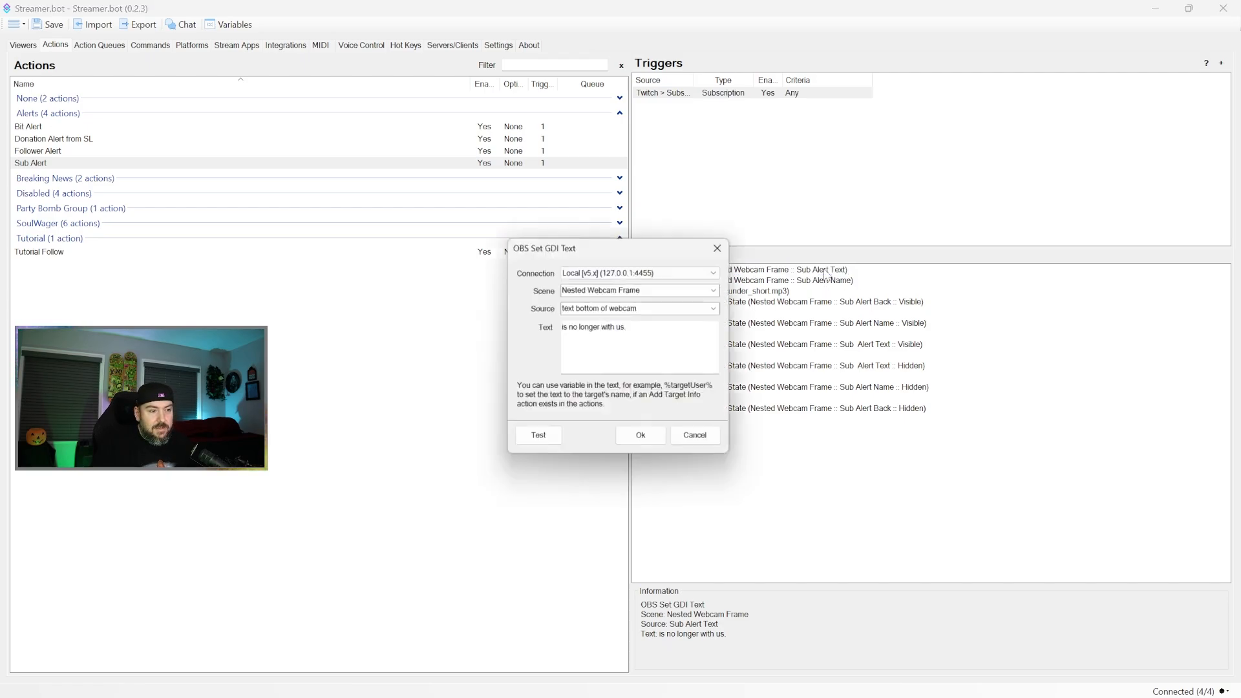
drag(647, 329, 531, 317)
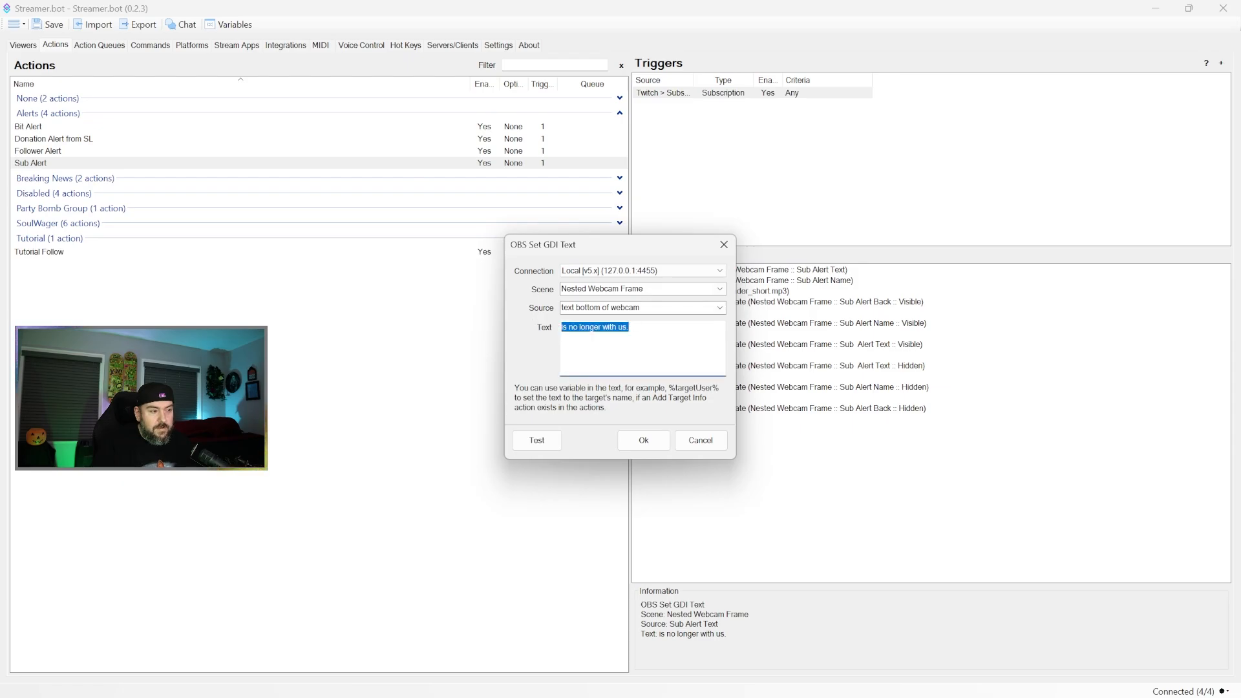
click(700, 440)
double_click(768, 280)
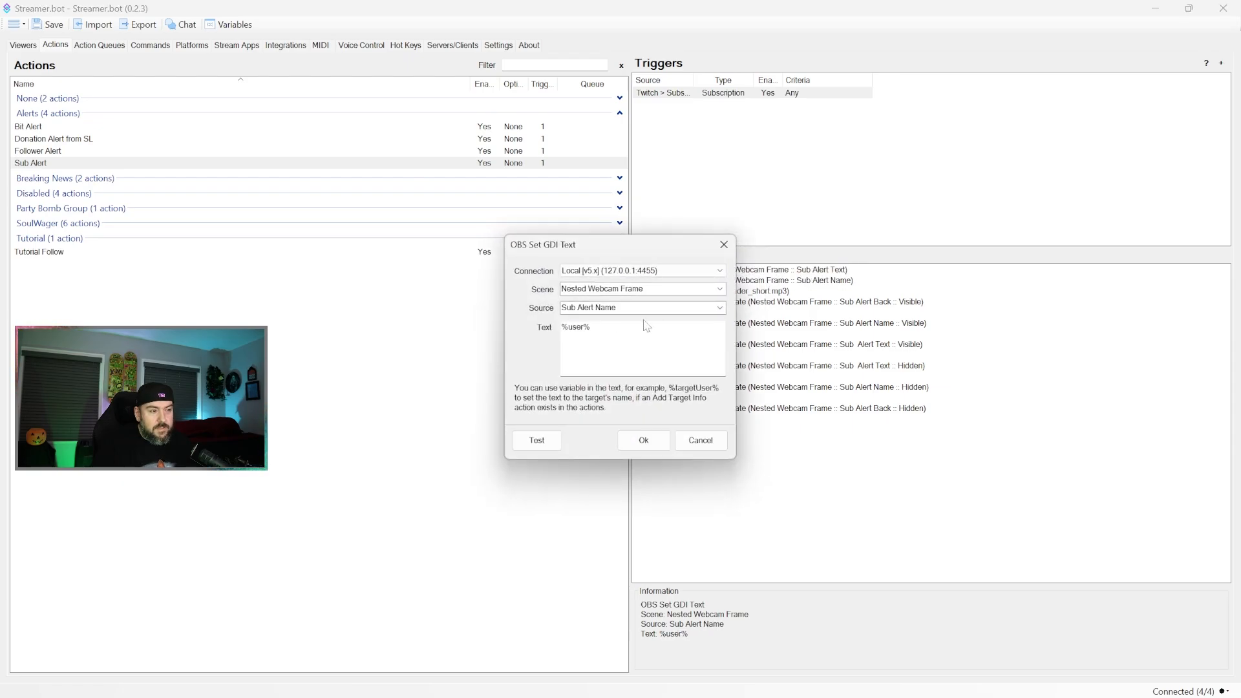
drag(645, 325, 508, 319)
click(701, 440)
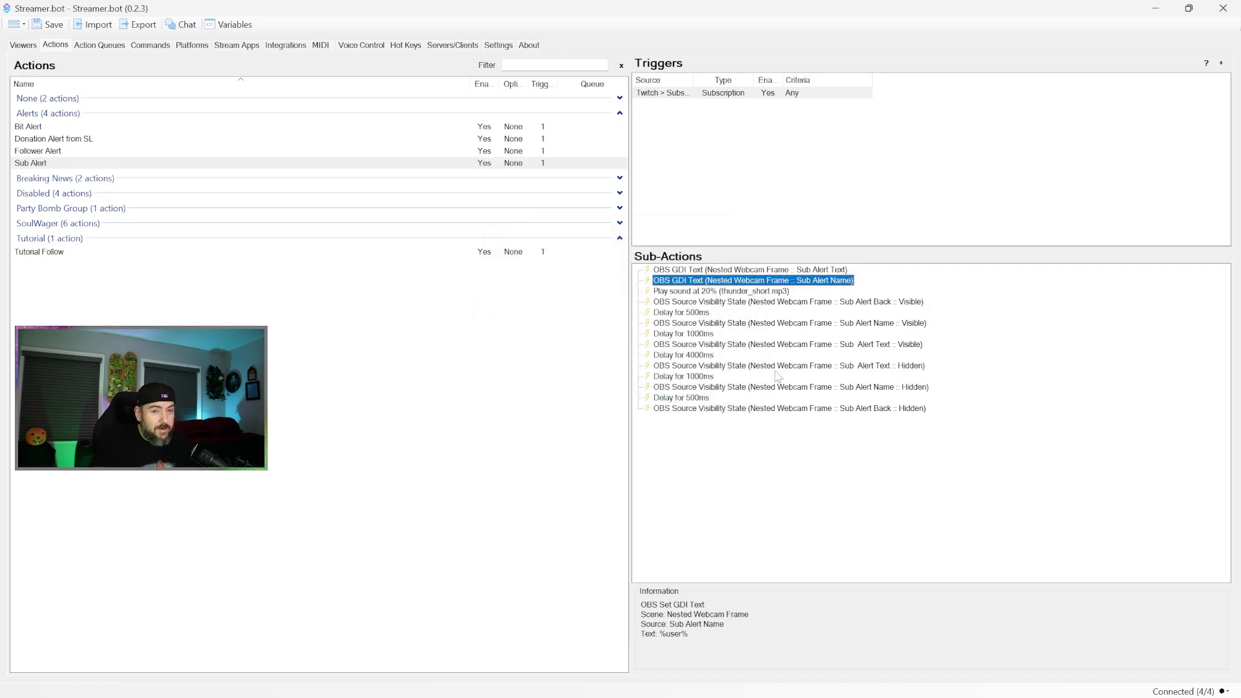
Step: Go through the Sub Alert sub-actions from the thunder_short.mp3 sound to Sub Alert Text Hidden
click(750, 291)
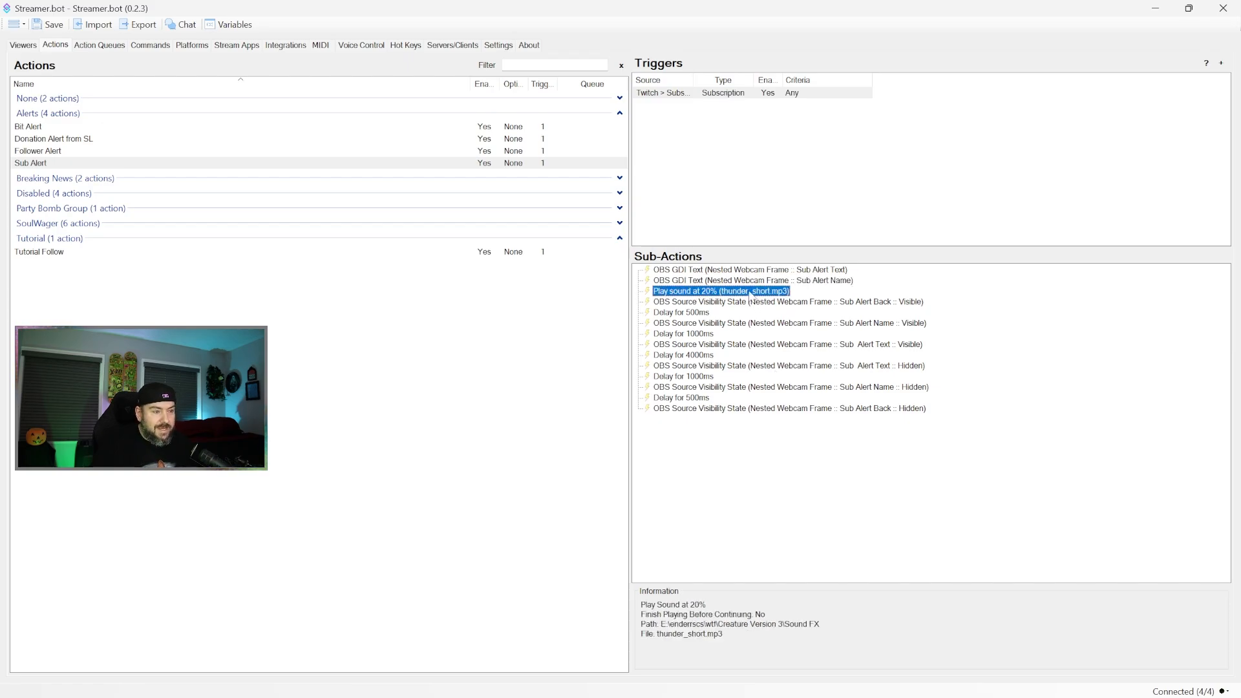
click(868, 302)
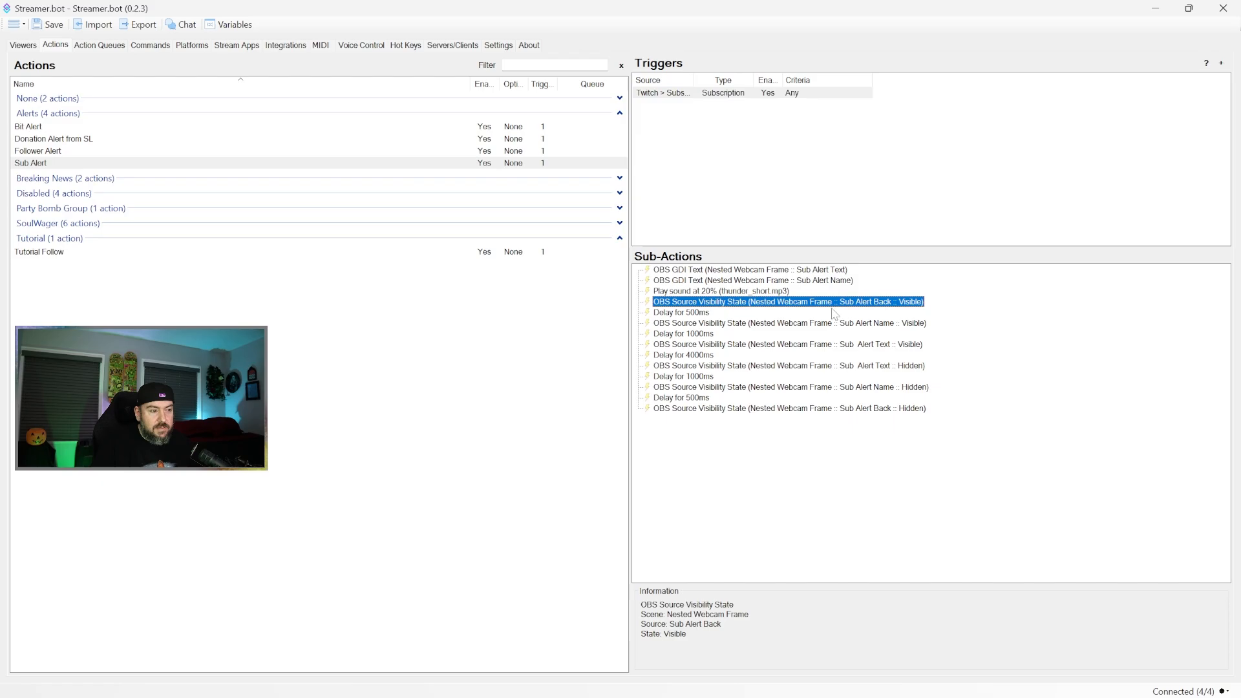
click(703, 323)
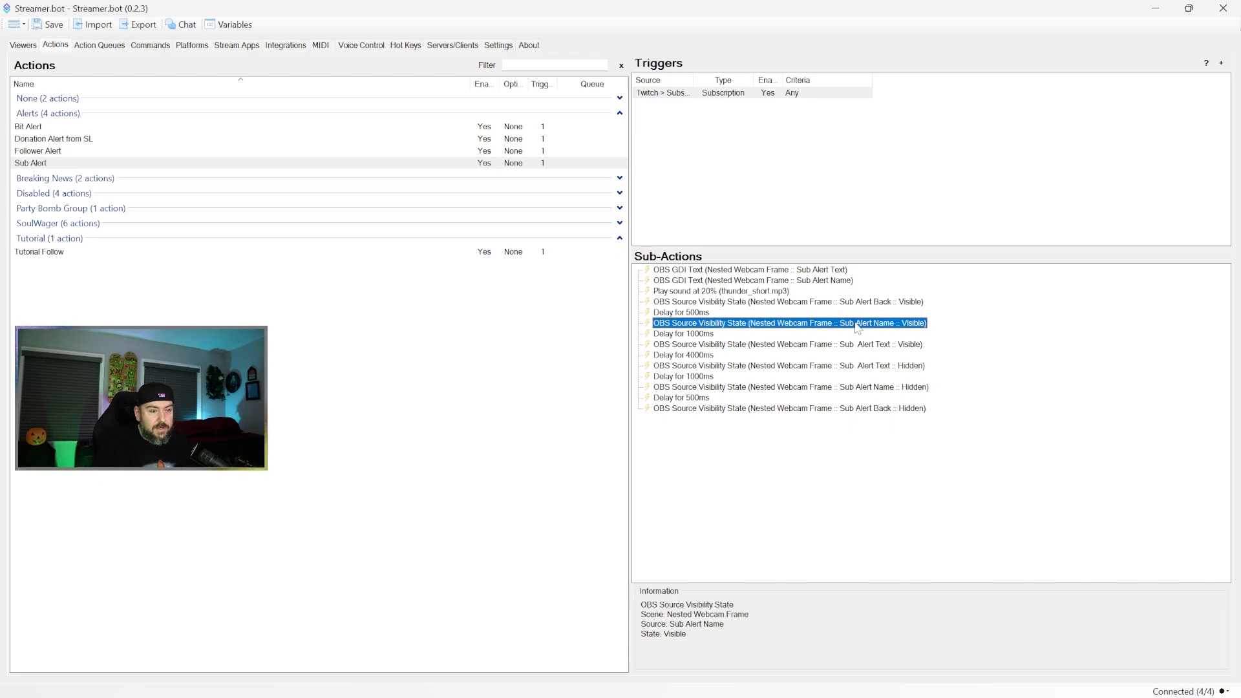
click(779, 336)
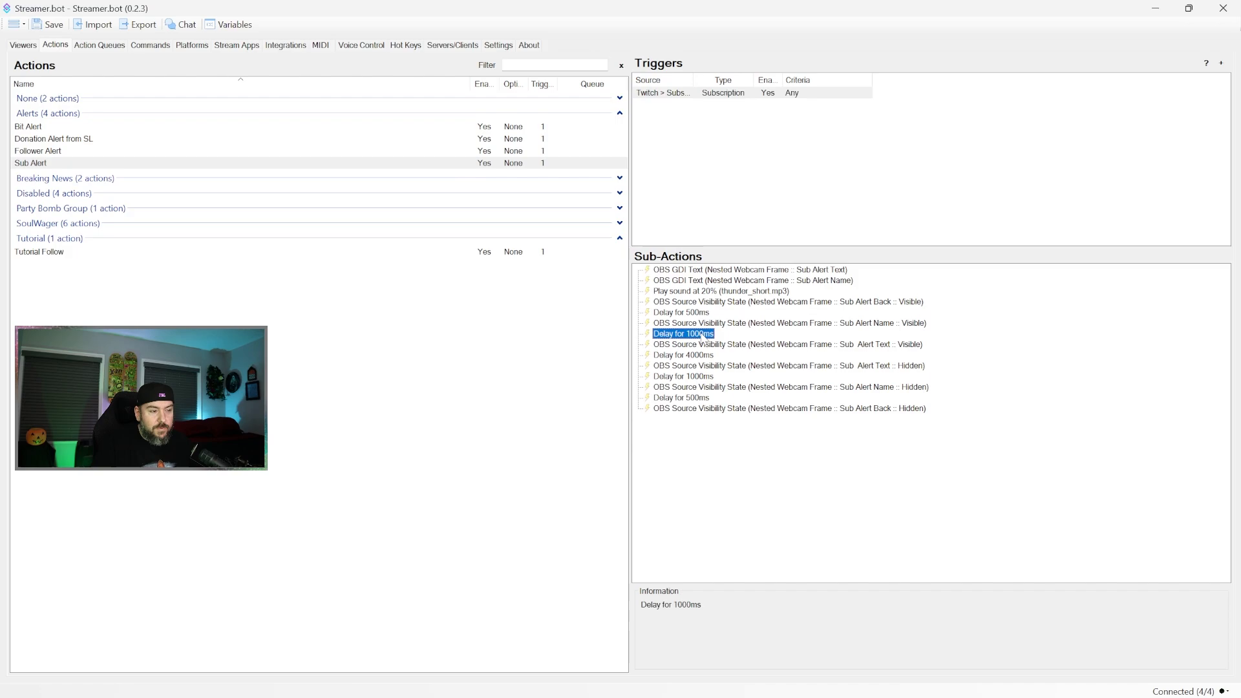
click(842, 346)
click(692, 355)
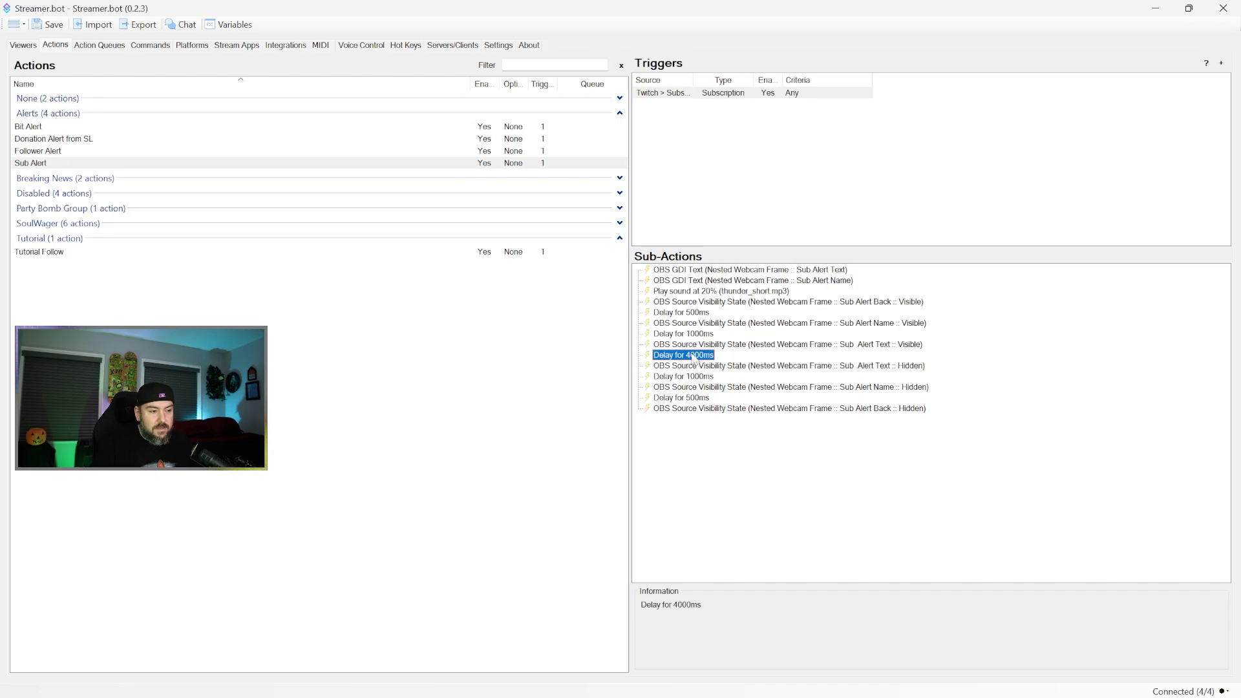
click(701, 366)
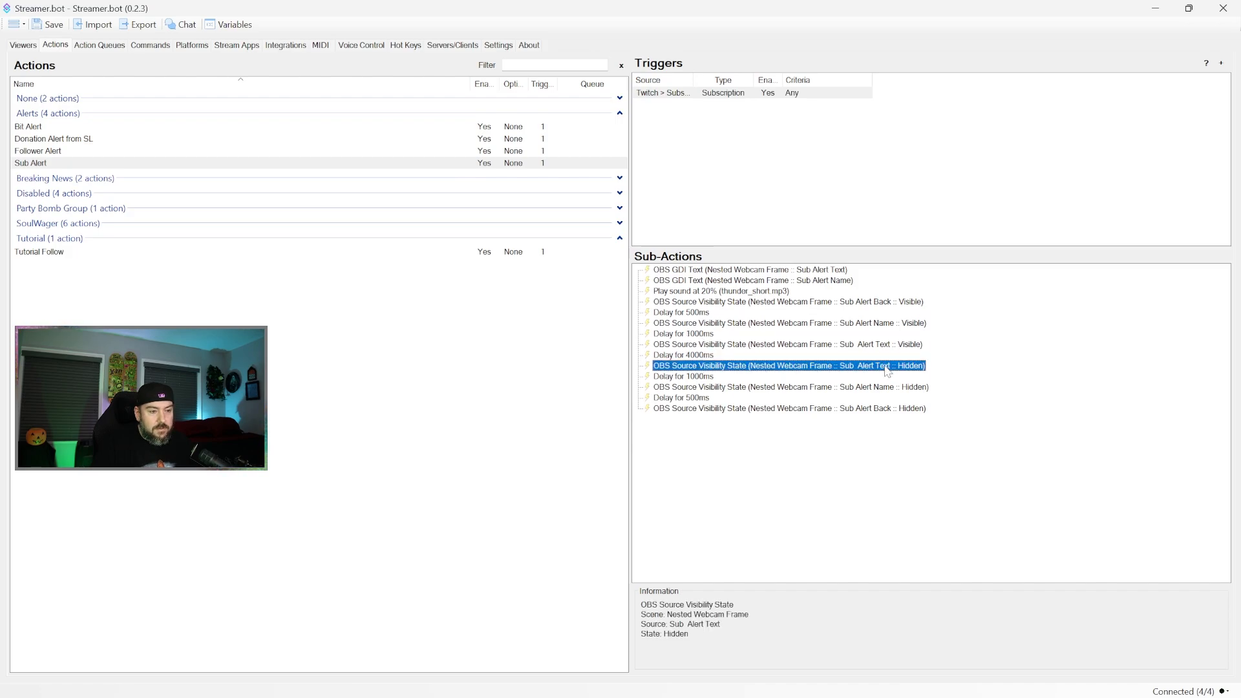
Step: Restore the Streamer.bot window, place it beside the OBS preview, and test the Sub Alert's Subscription trigger
click(773, 454)
double_click(596, 12)
drag(685, 146, 723, 174)
click(977, 270)
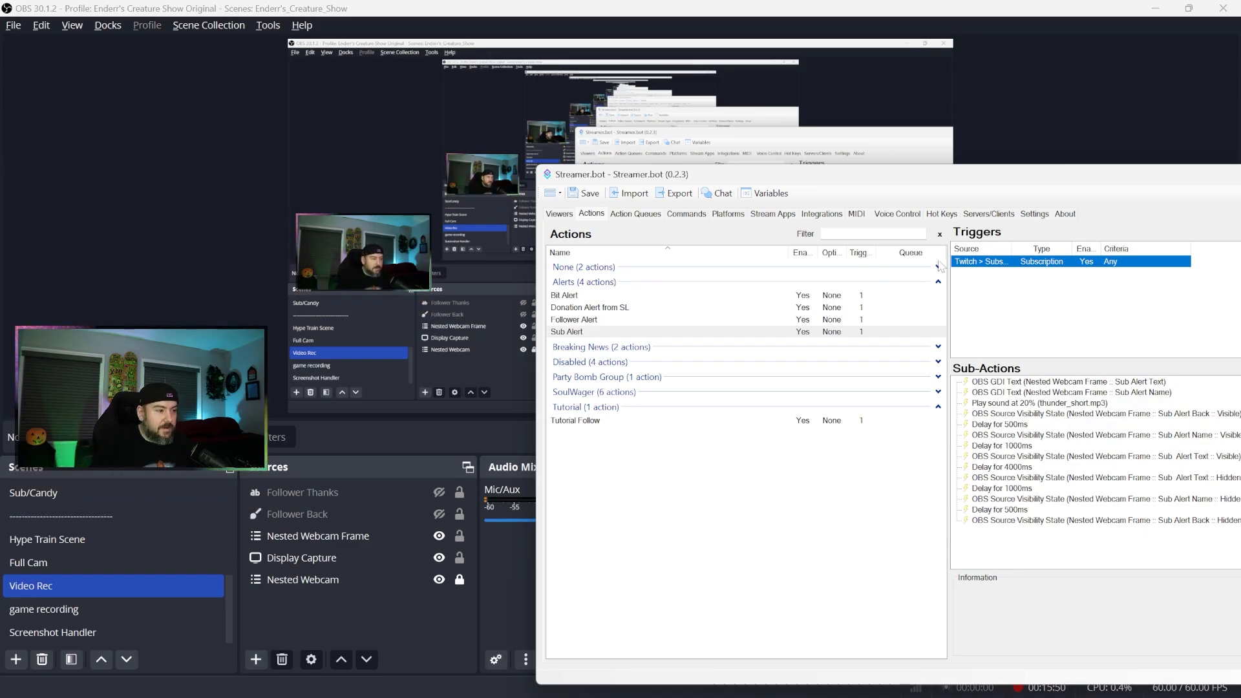
Step: Open the Bit Alert action in the Alerts group and maximize the Streamer.bot window
click(565, 295)
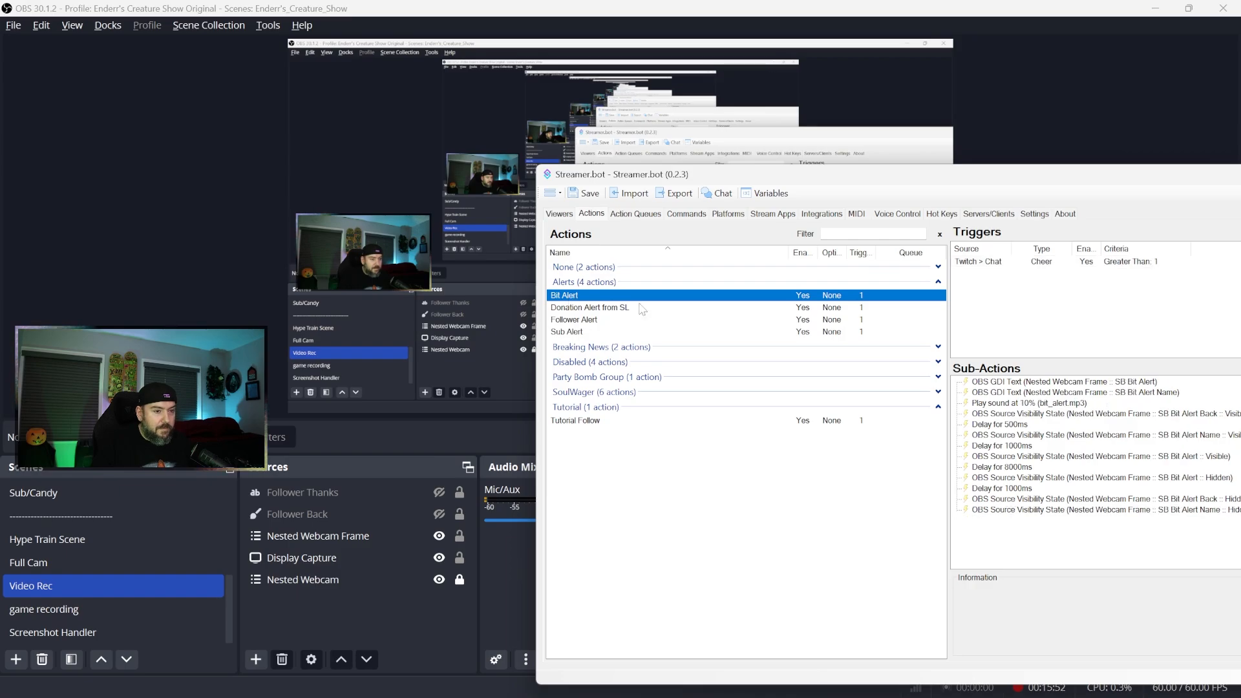
drag(1044, 176, 1028, 174)
double_click(1030, 178)
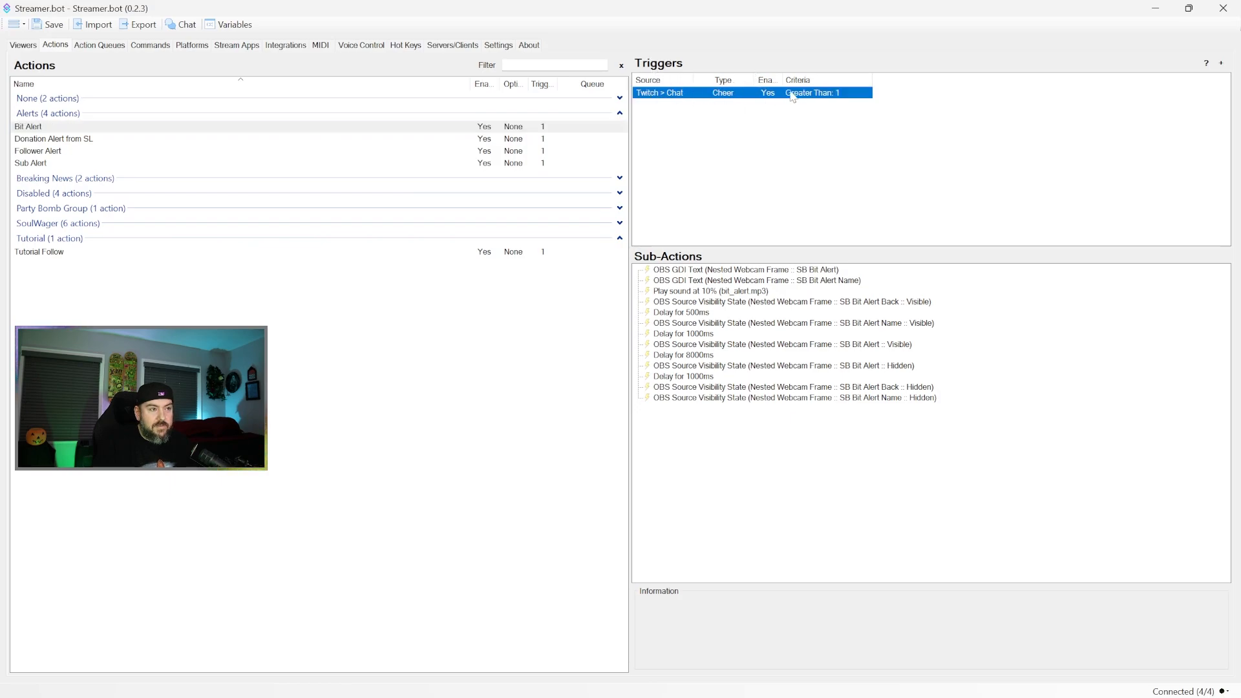
Step: Examine the minimum and maximum settings of a new and the existing Twitch Cheer trigger, cancelling both dialogs
right_click(689, 158)
mouse_move(748, 357)
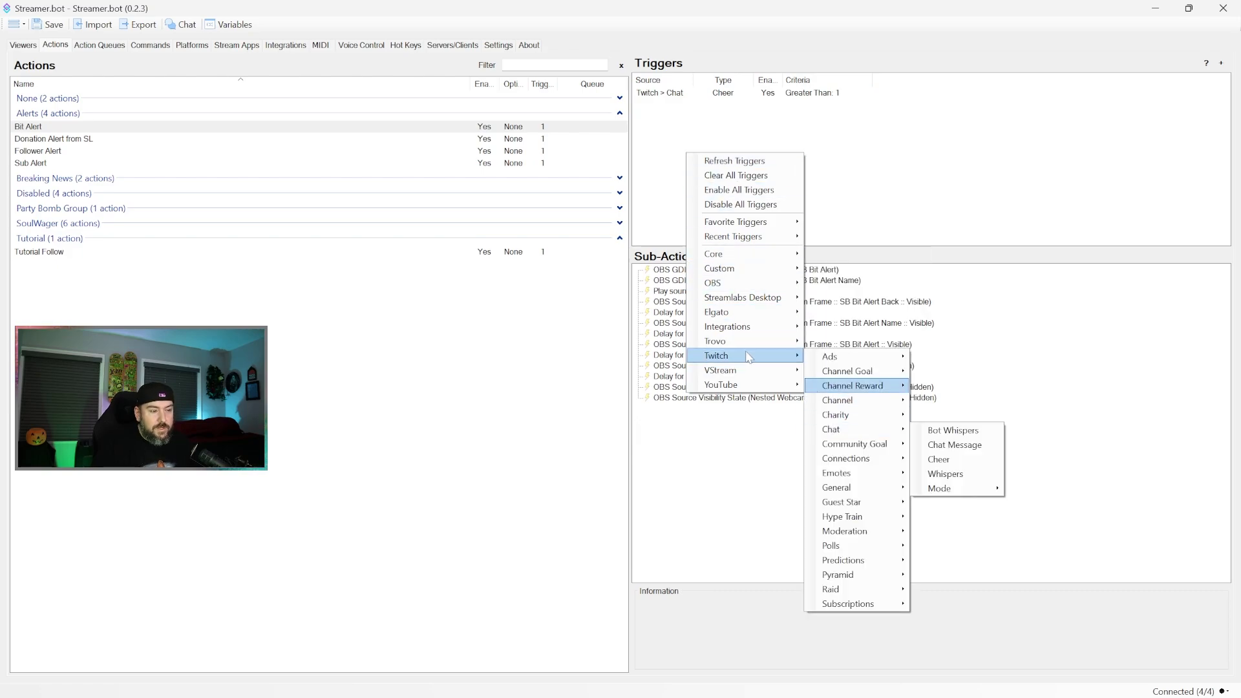
click(938, 459)
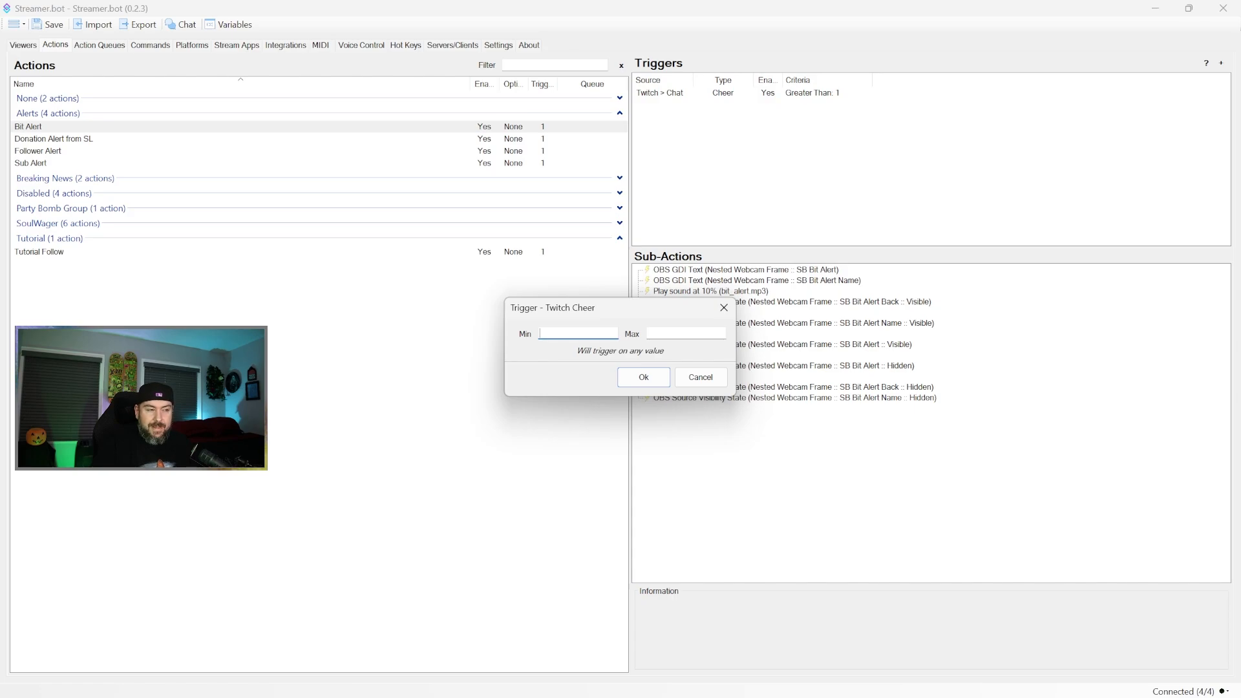
click(700, 377)
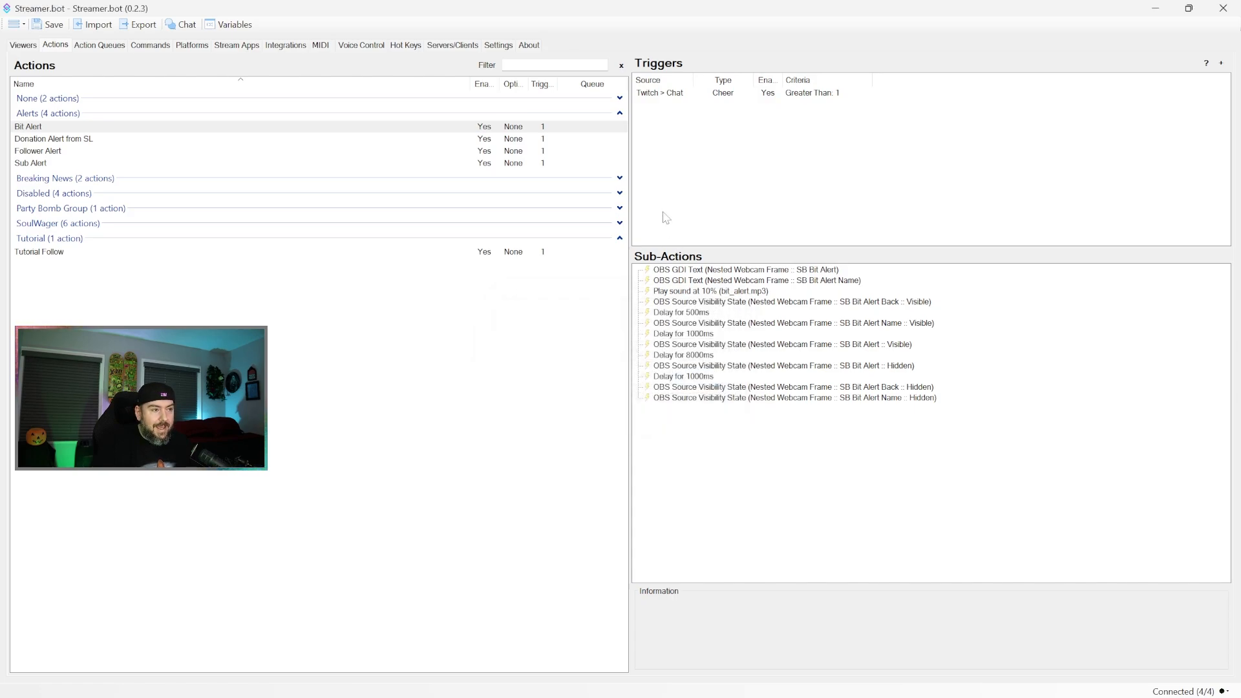
double_click(678, 97)
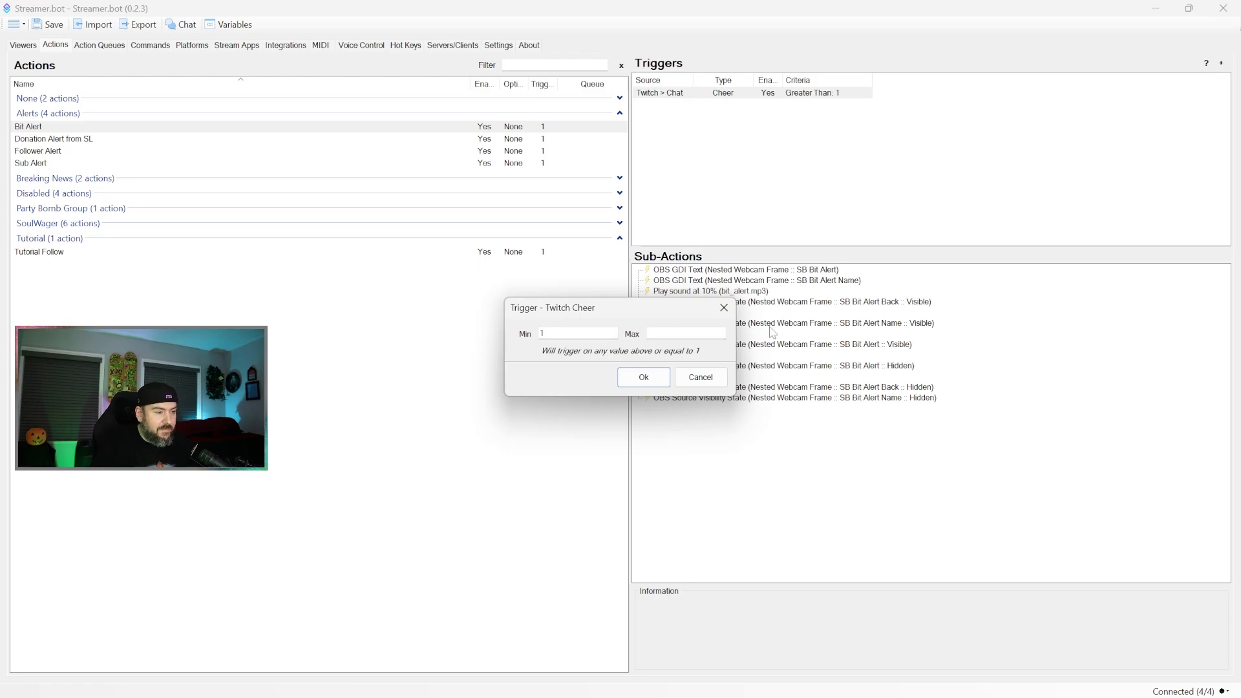
click(701, 377)
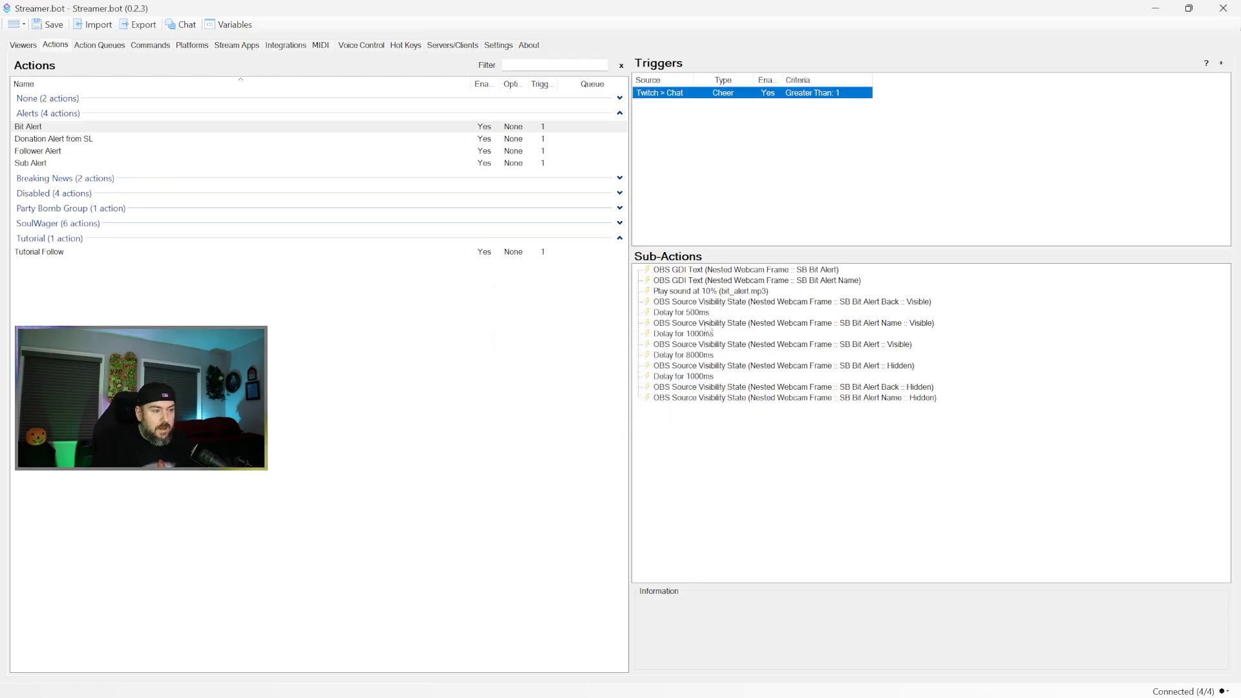
Step: Place the Streamer.bot window beside the OBS preview and test the Bit Alert's Cheer trigger
drag(701, 16, 780, 138)
right_click(964, 226)
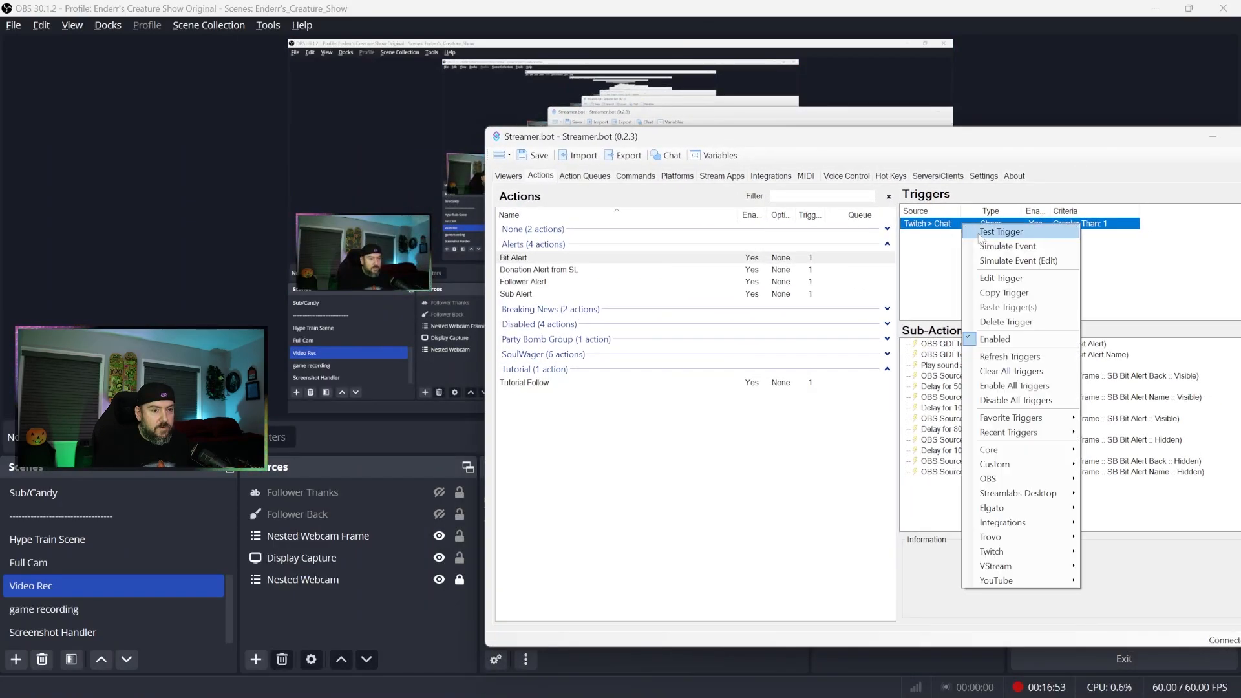
click(998, 231)
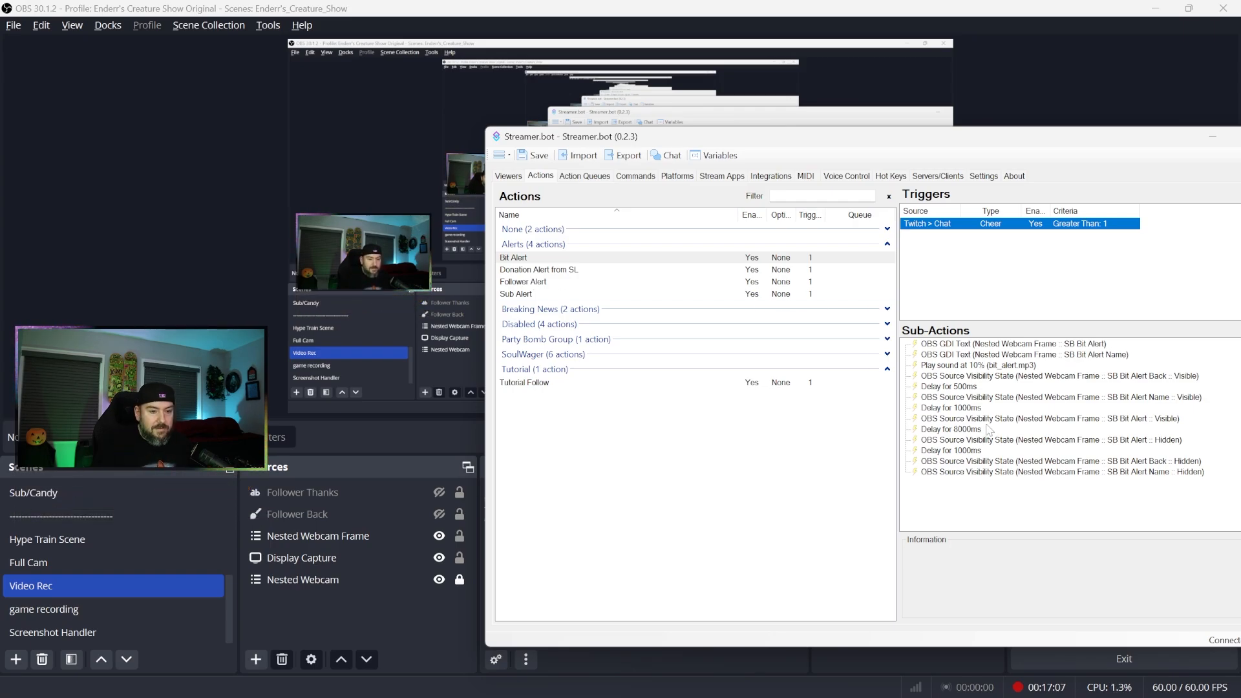
Step: Duplicate the 1000 ms delay, place the copy between SB Bit Alert Back Hidden and SB Bit Alert Name Hidden, and test the Cheer trigger
click(989, 450)
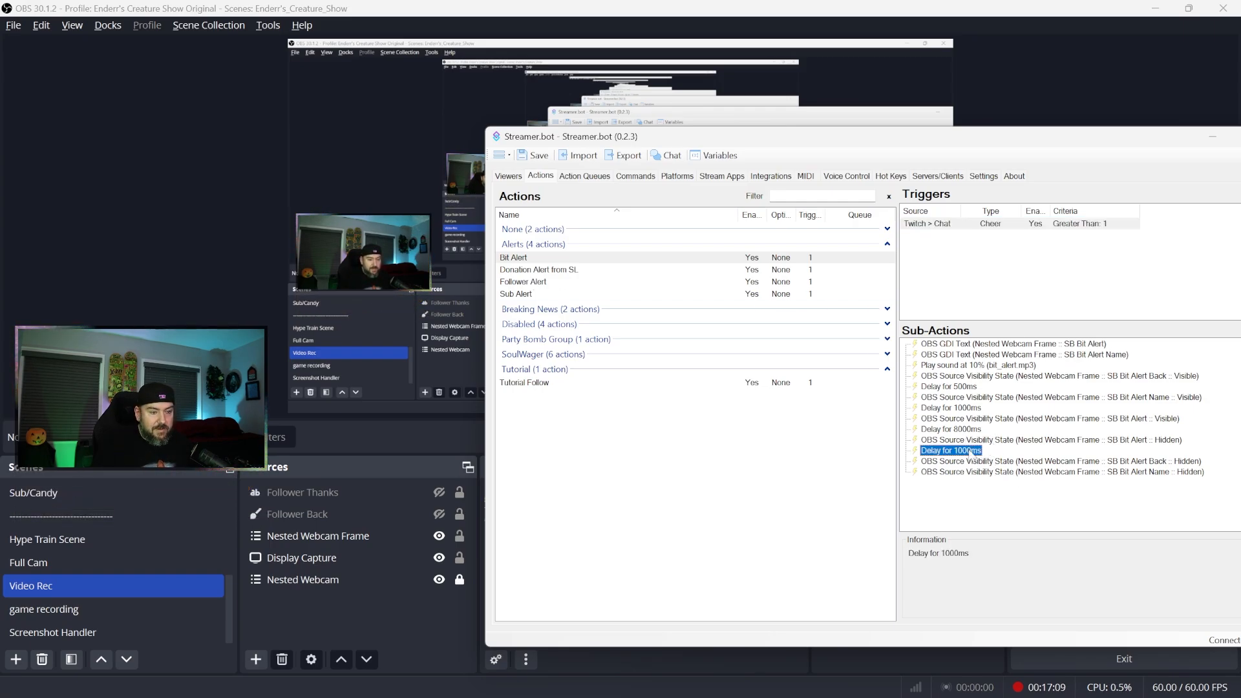
drag(971, 453, 958, 478)
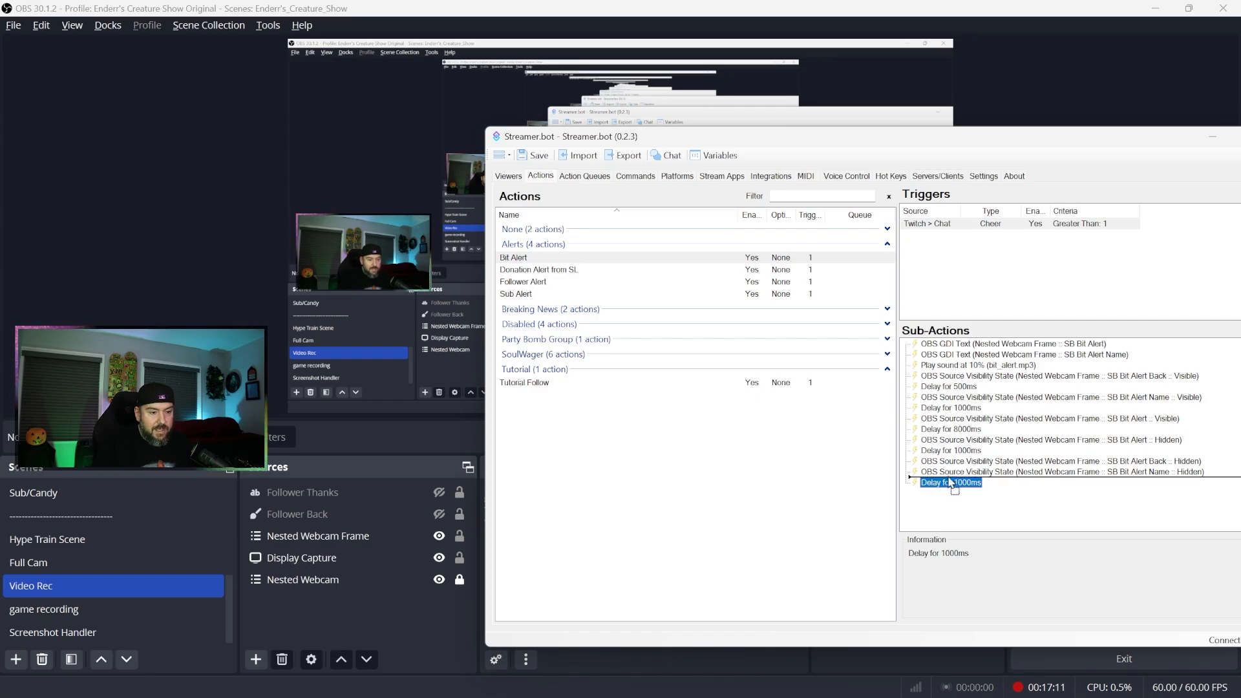
right_click(913, 224)
key(Escape)
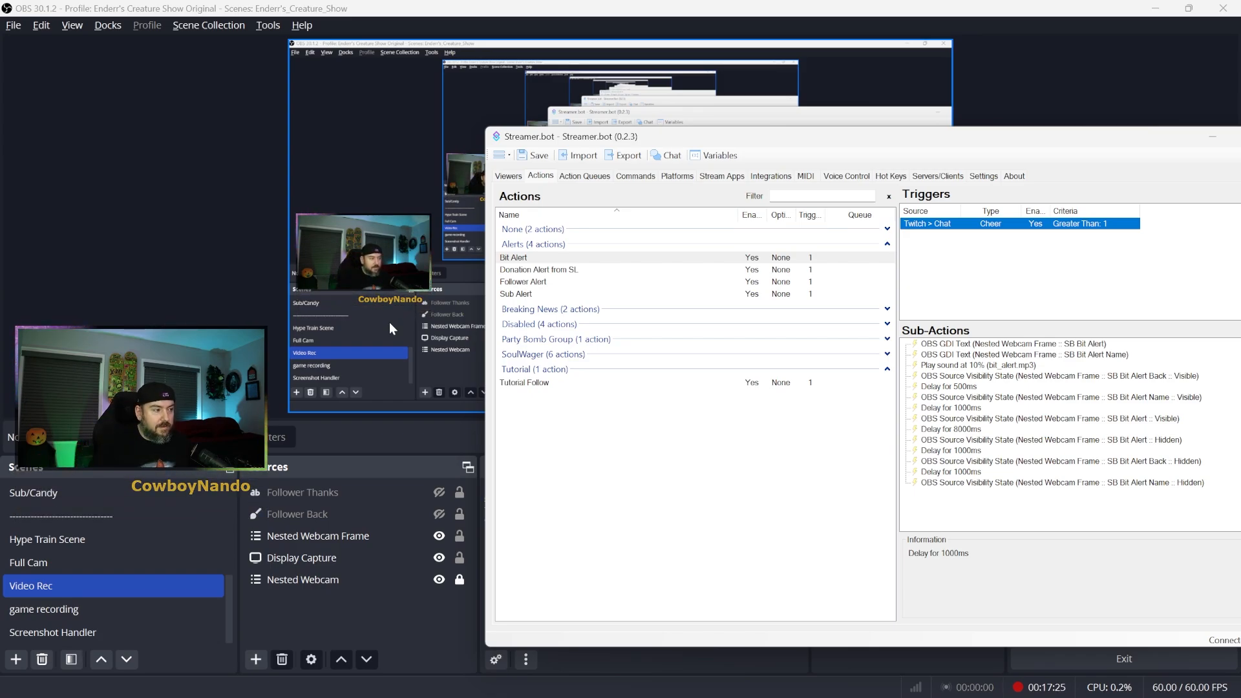
Step: Reorder the final sub-actions so SB Bit Alert Name Hidden comes before the last 1000 ms delay and SB Bit Alert Back Hidden ends the list
click(1027, 483)
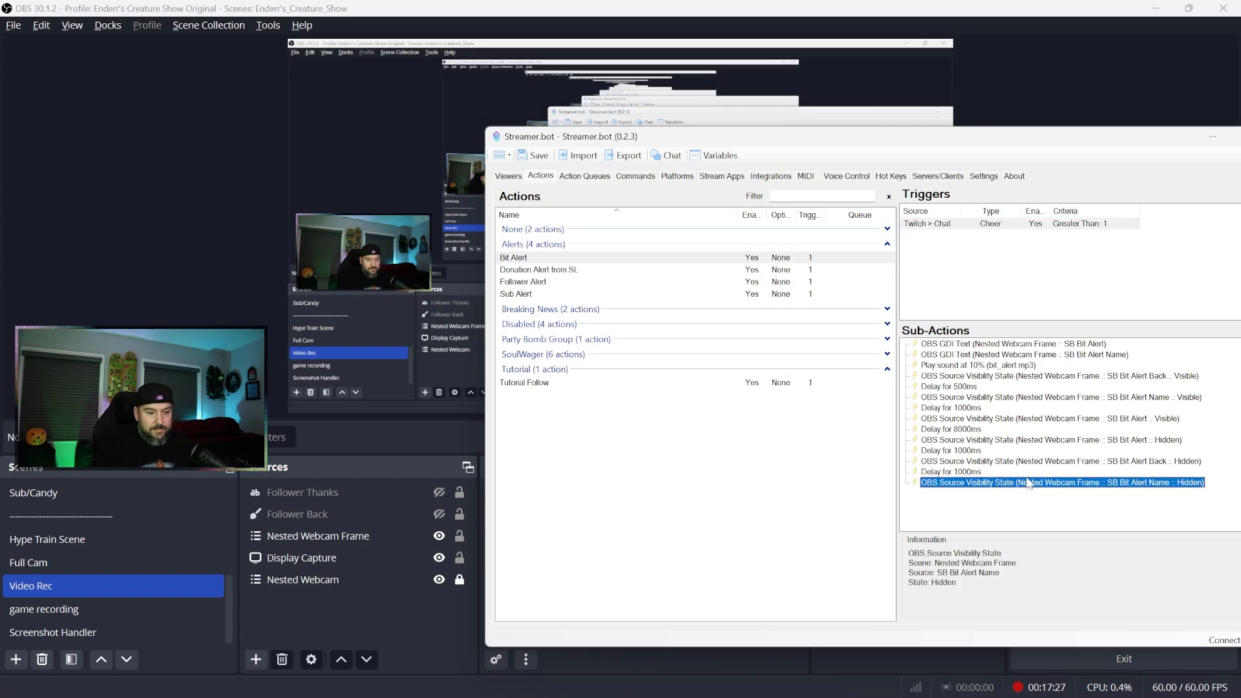
drag(1027, 464, 1016, 491)
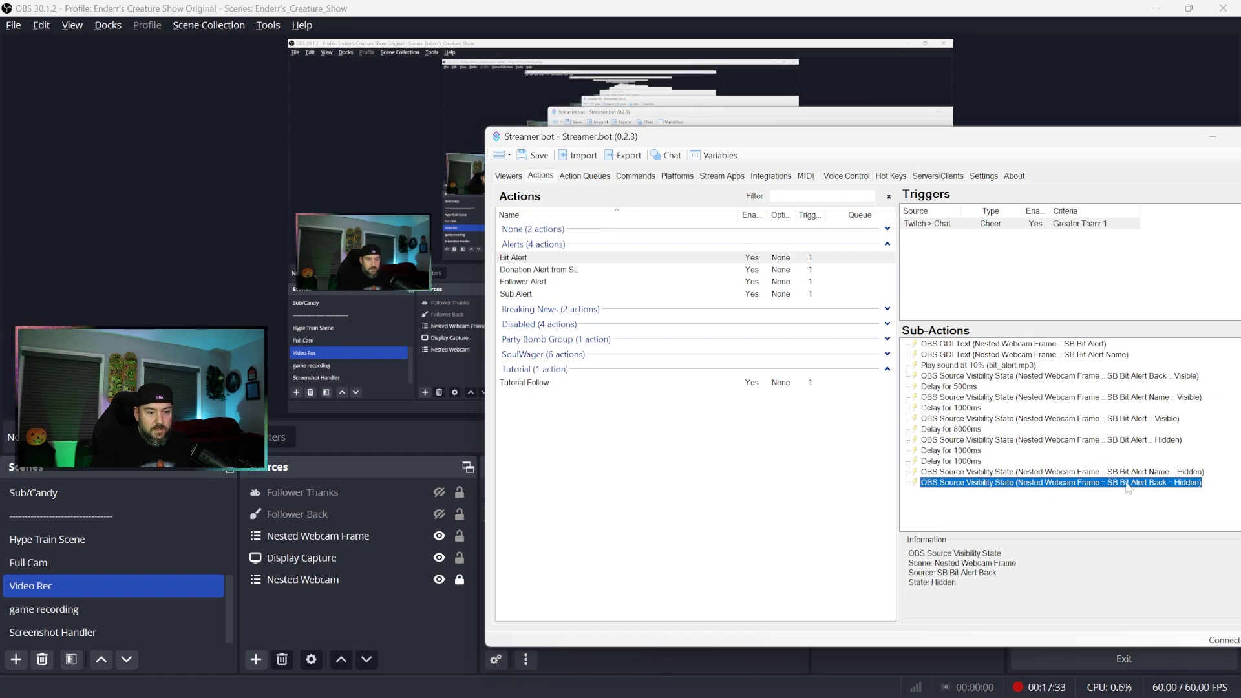
drag(1124, 479, 1096, 468)
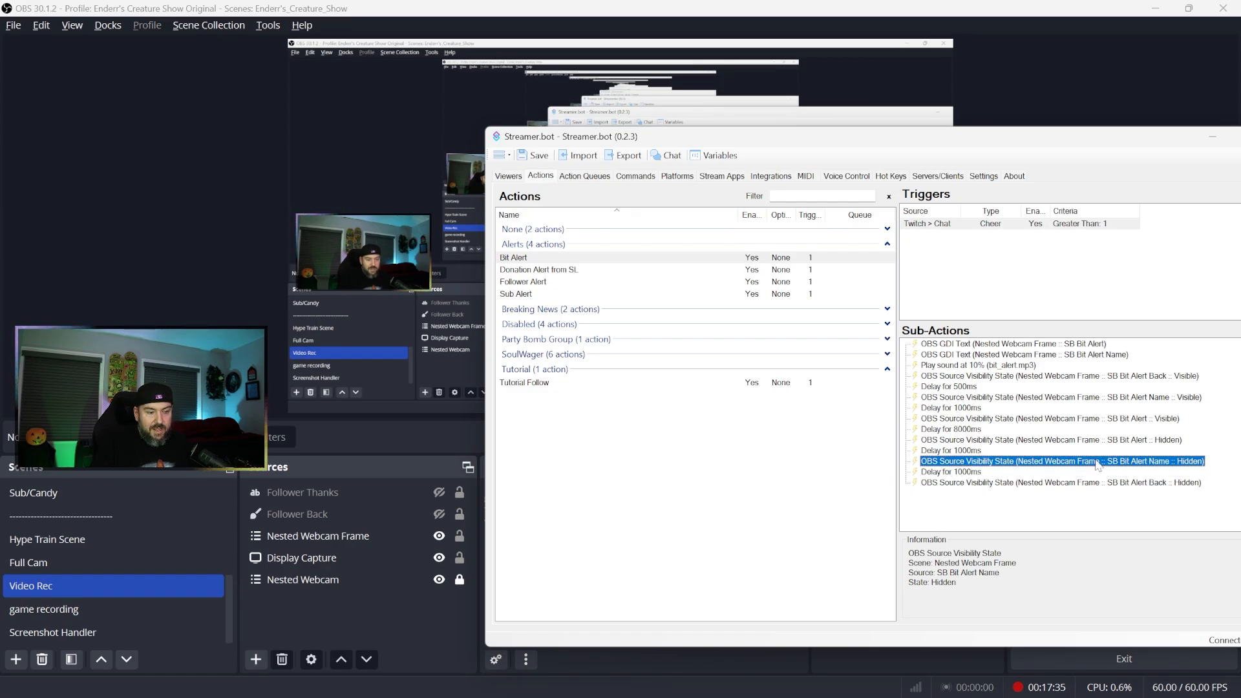
Step: Review the hide sub-actions for SB Bit Alert and SB Bit Alert Name, and test the Cheer trigger with the reordered sequence
click(1109, 441)
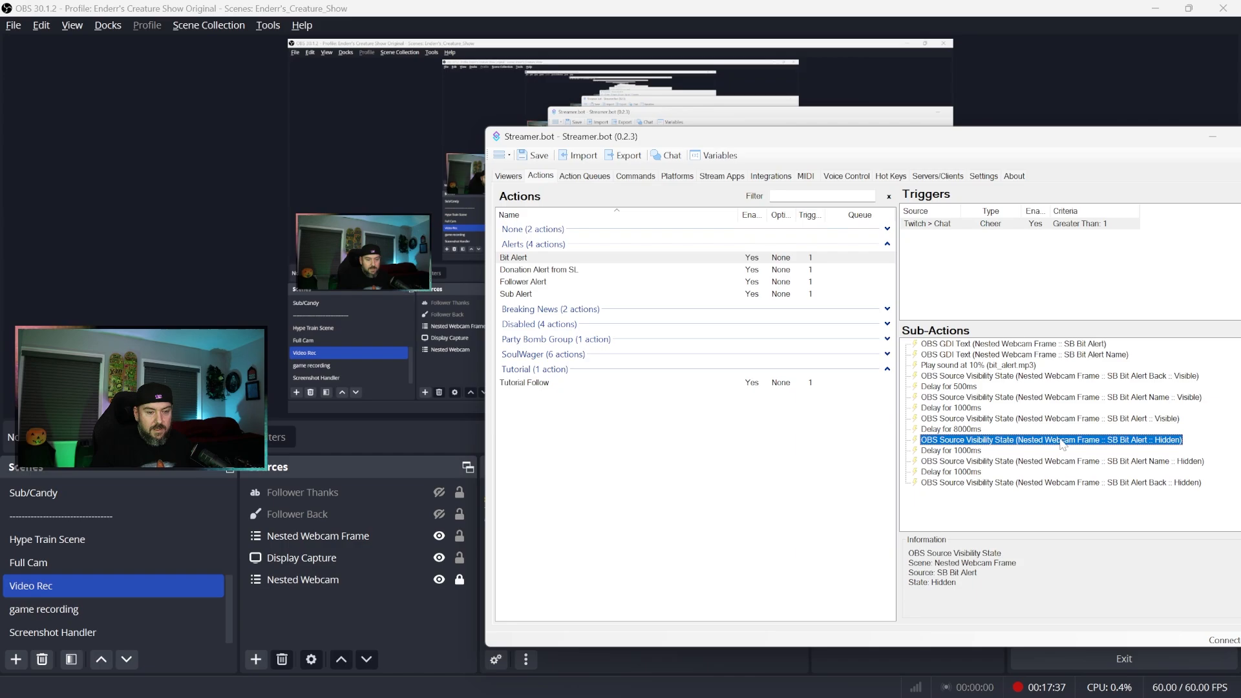
click(1092, 461)
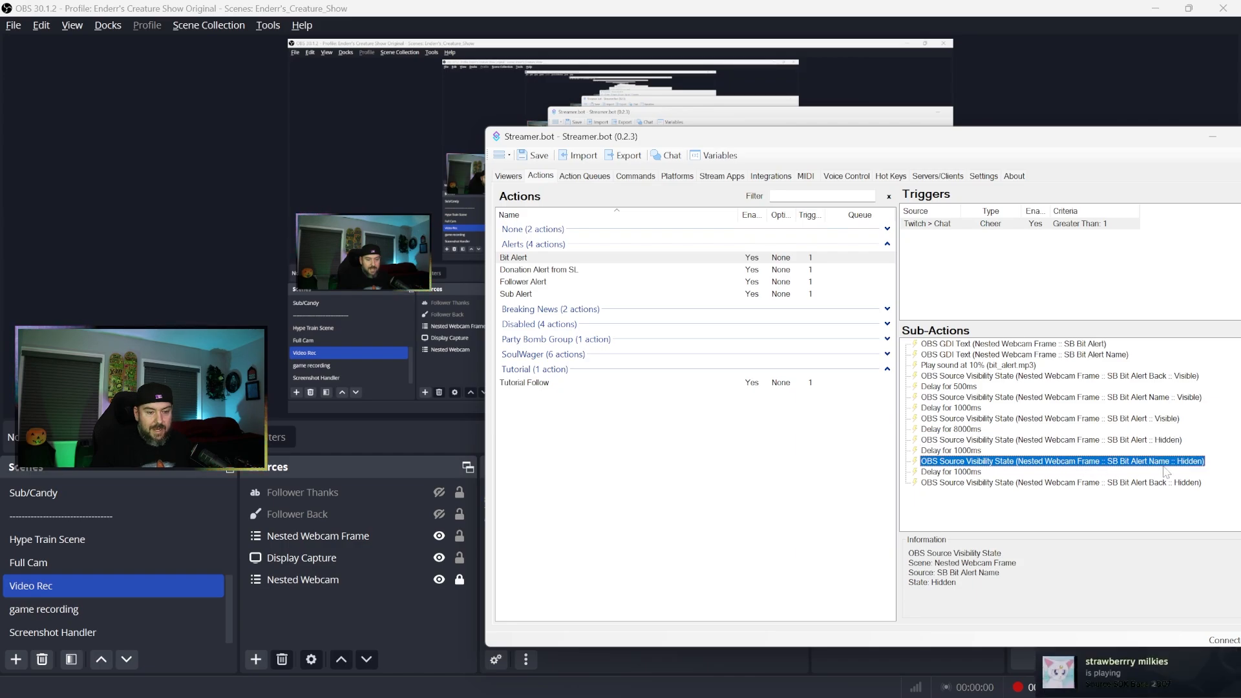
right_click(932, 225)
click(950, 233)
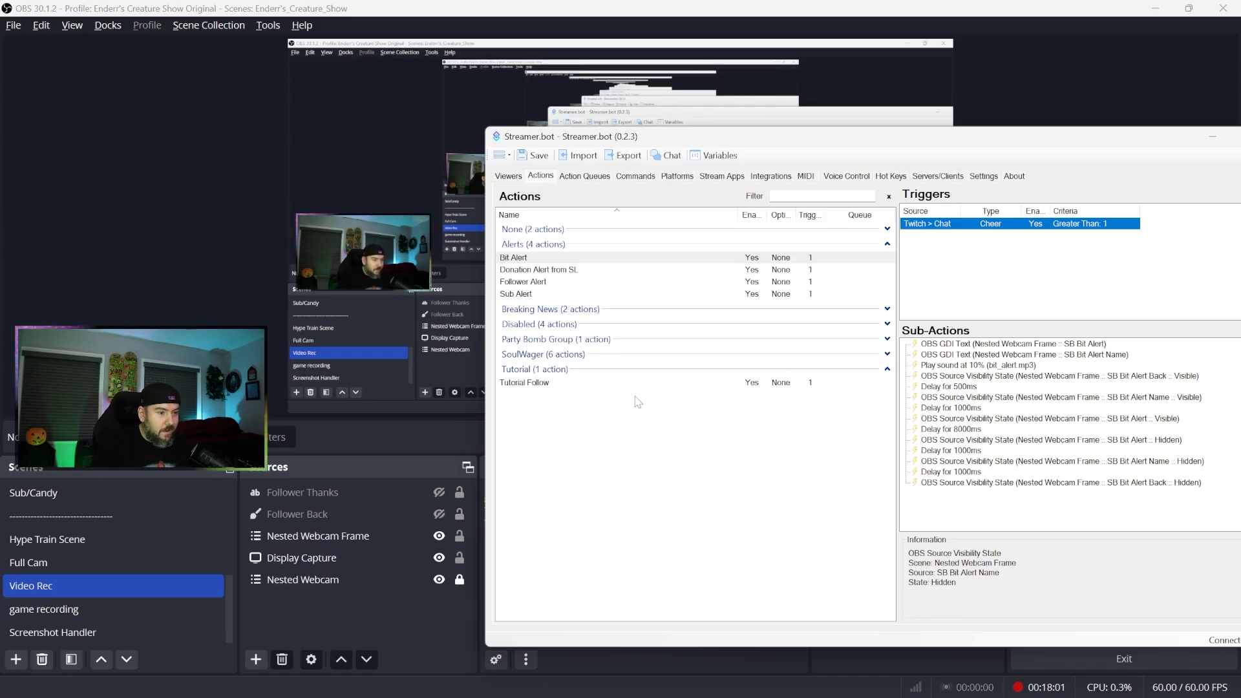
Step: Review the triggers and sub-actions of the Tutorial Follow, Sub Alert and Donation Alert from SL actions
click(553, 381)
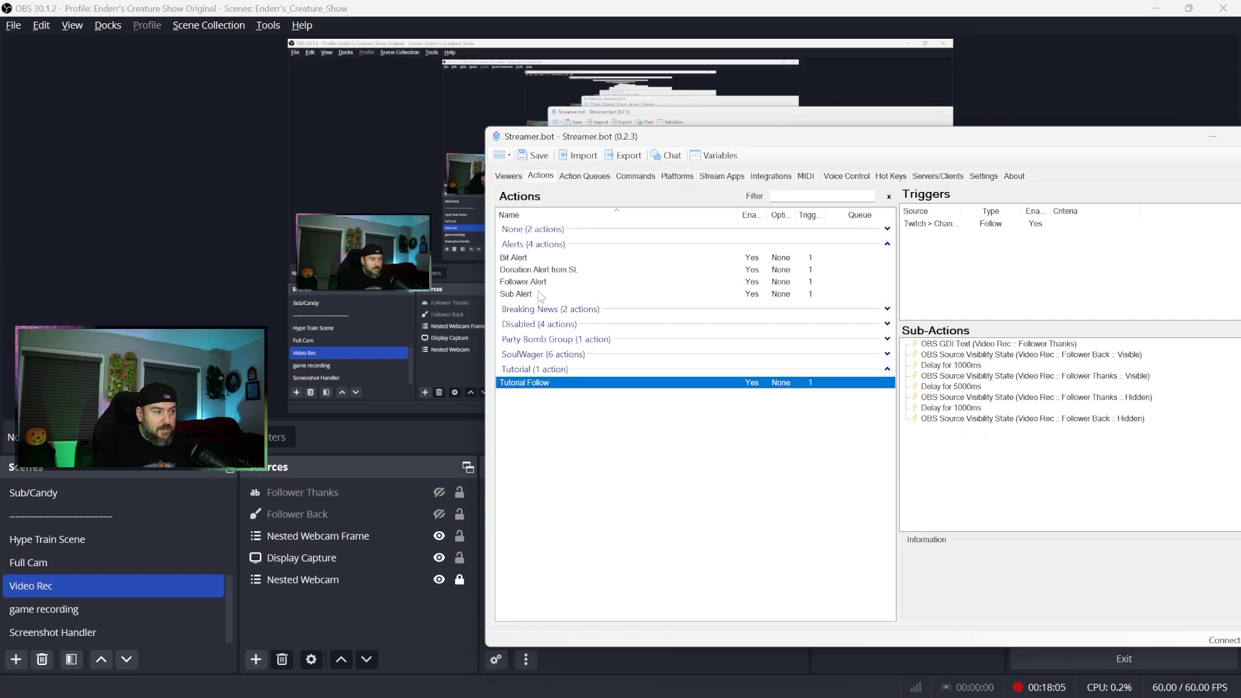
click(516, 294)
click(546, 270)
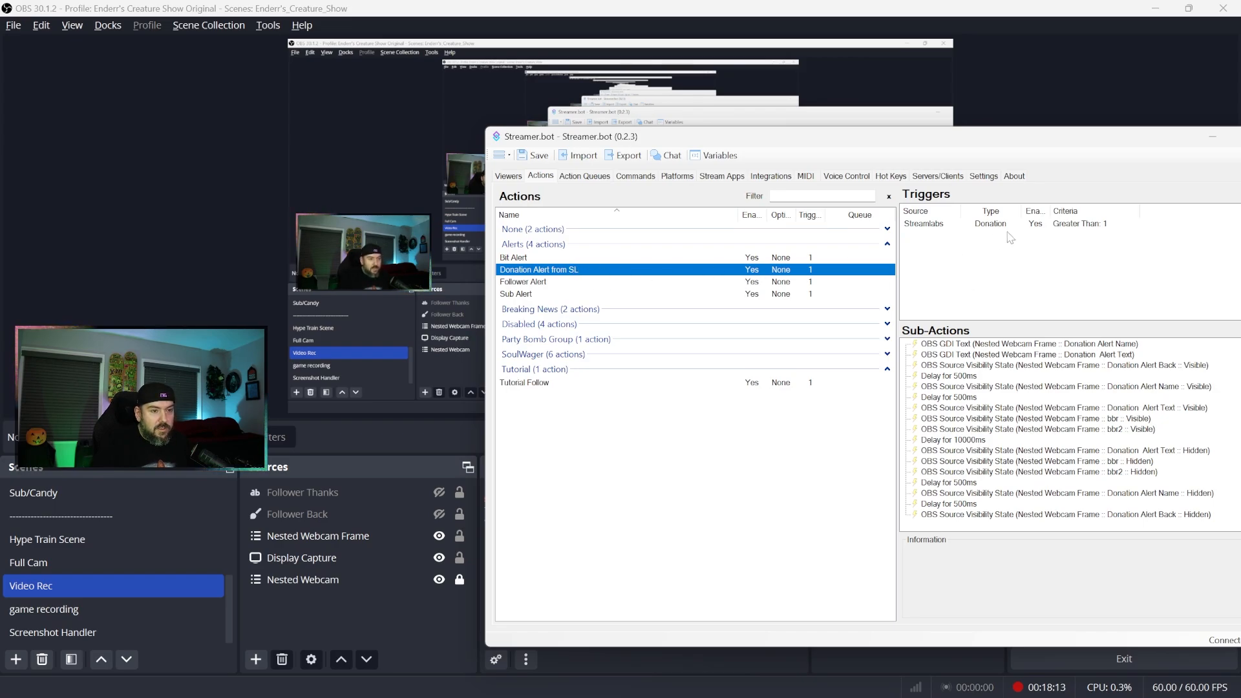
Step: Examine a new Streamlabs Donation trigger's minimum and maximum settings, cancel it, and check the Streamlabs integration's connection settings
double_click(959, 137)
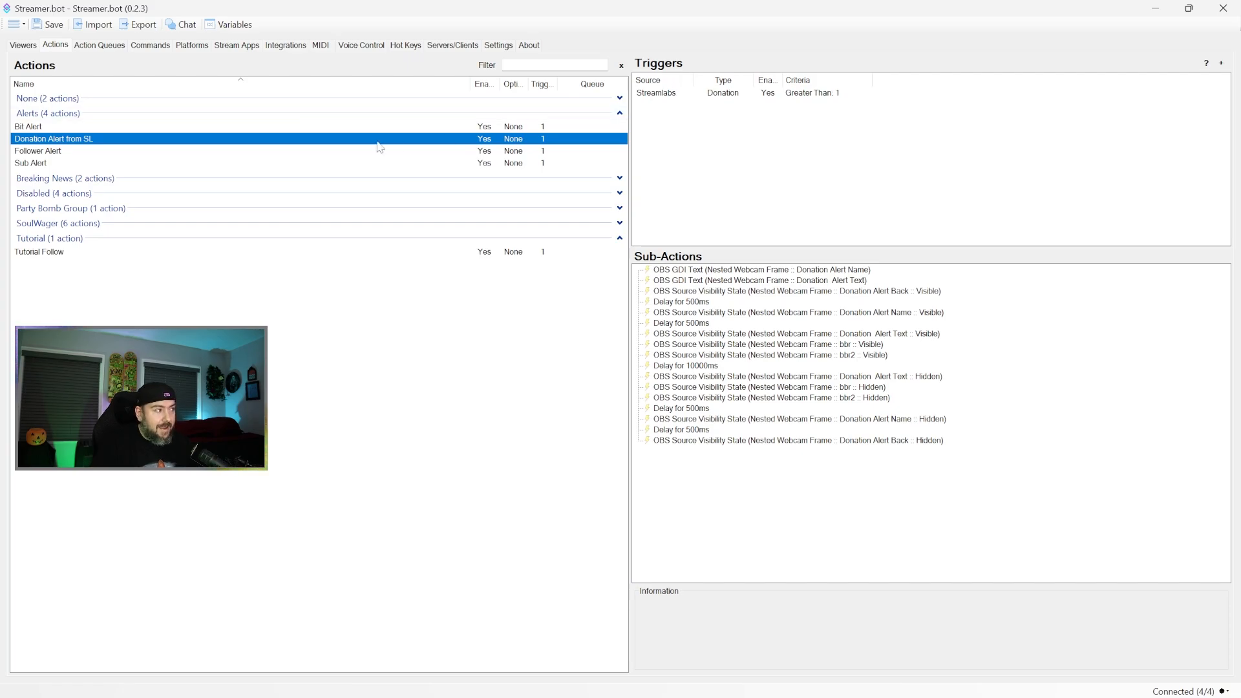
right_click(687, 149)
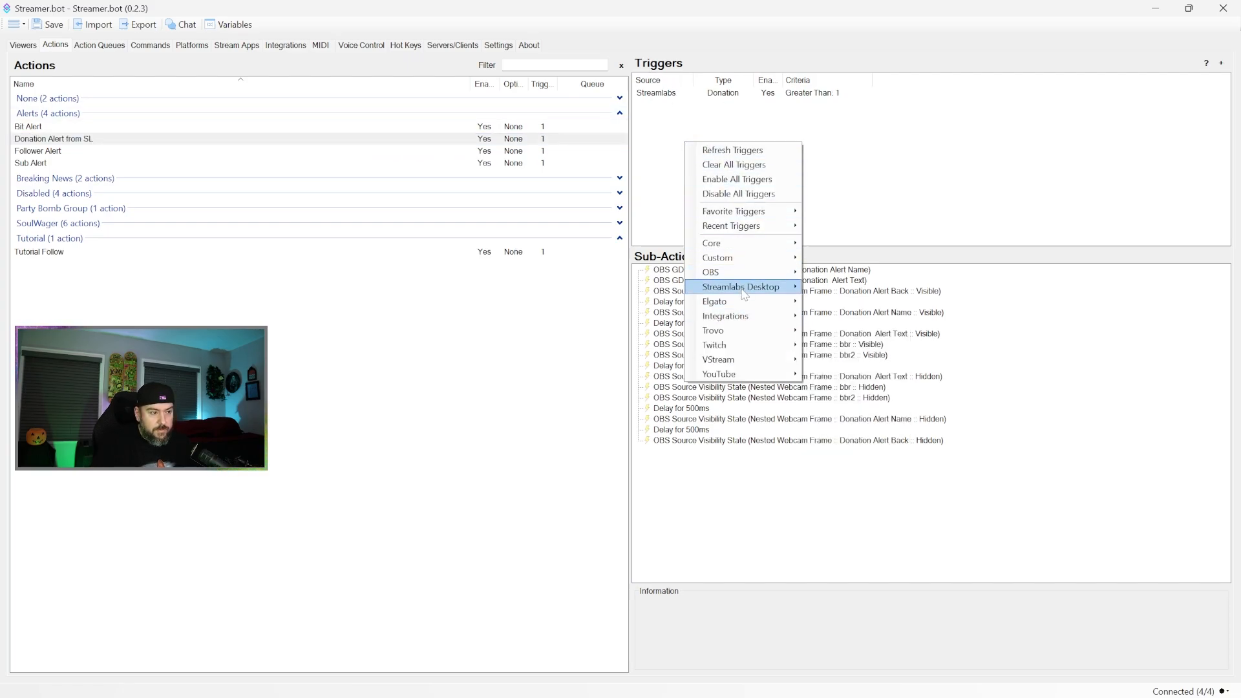
mouse_move(745, 318)
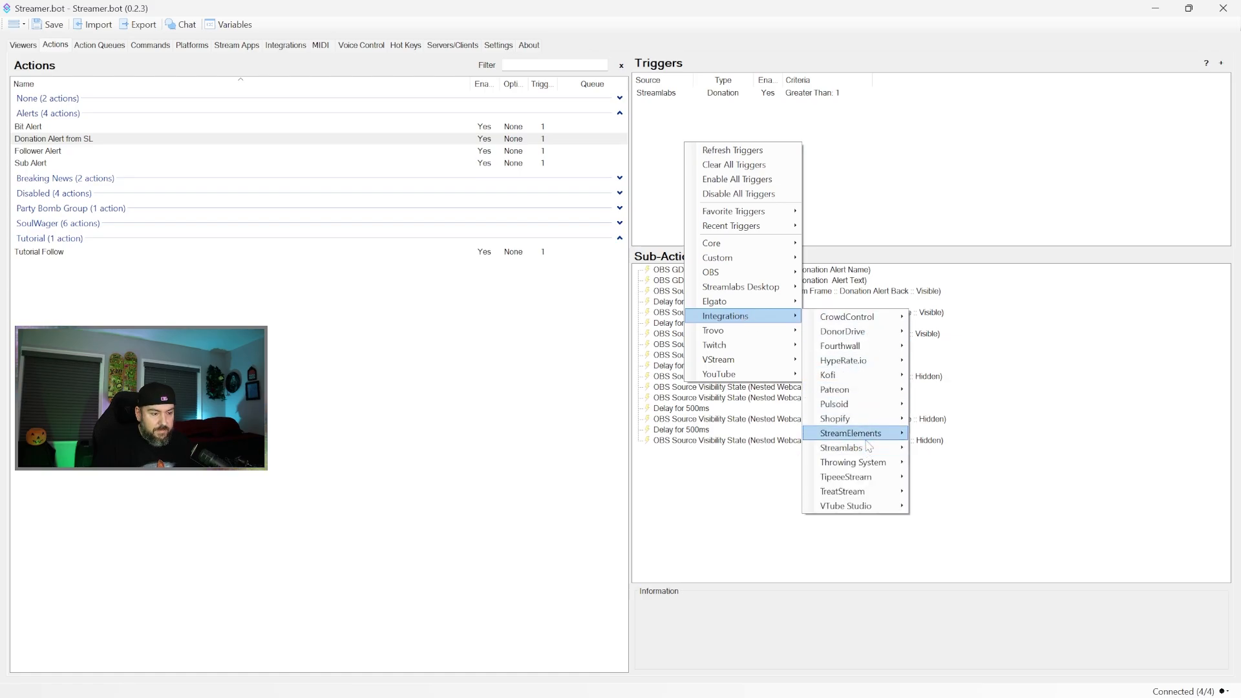
mouse_move(867, 452)
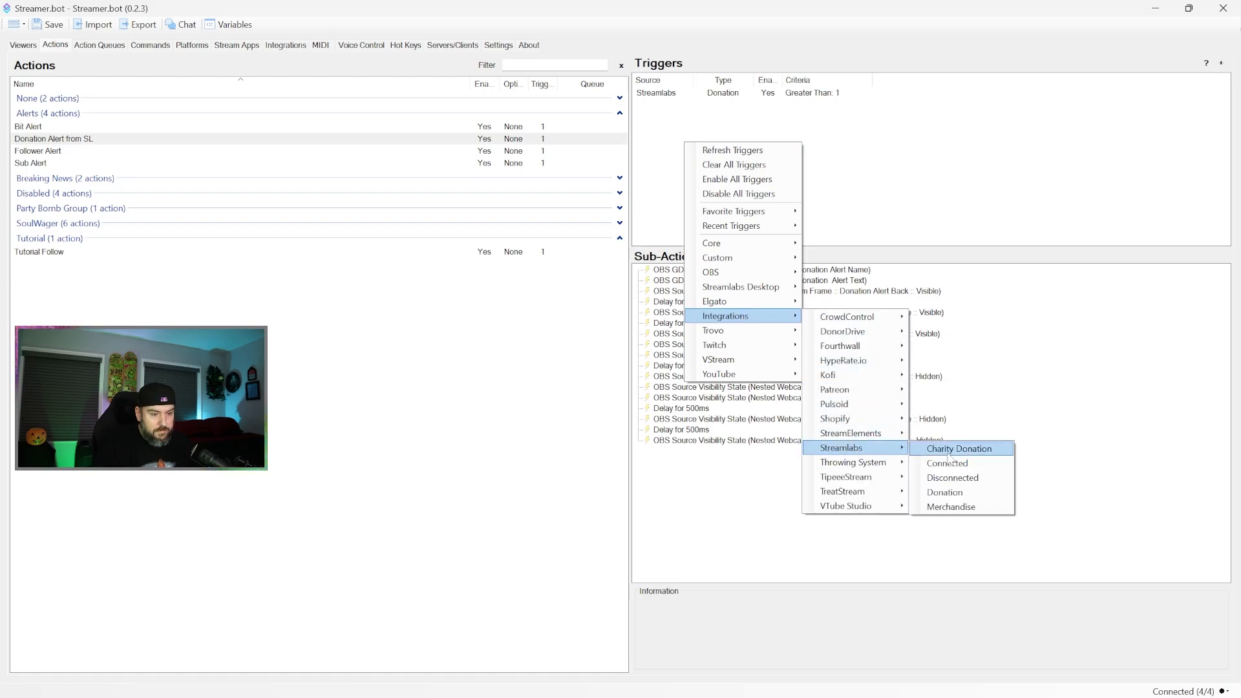
click(958, 496)
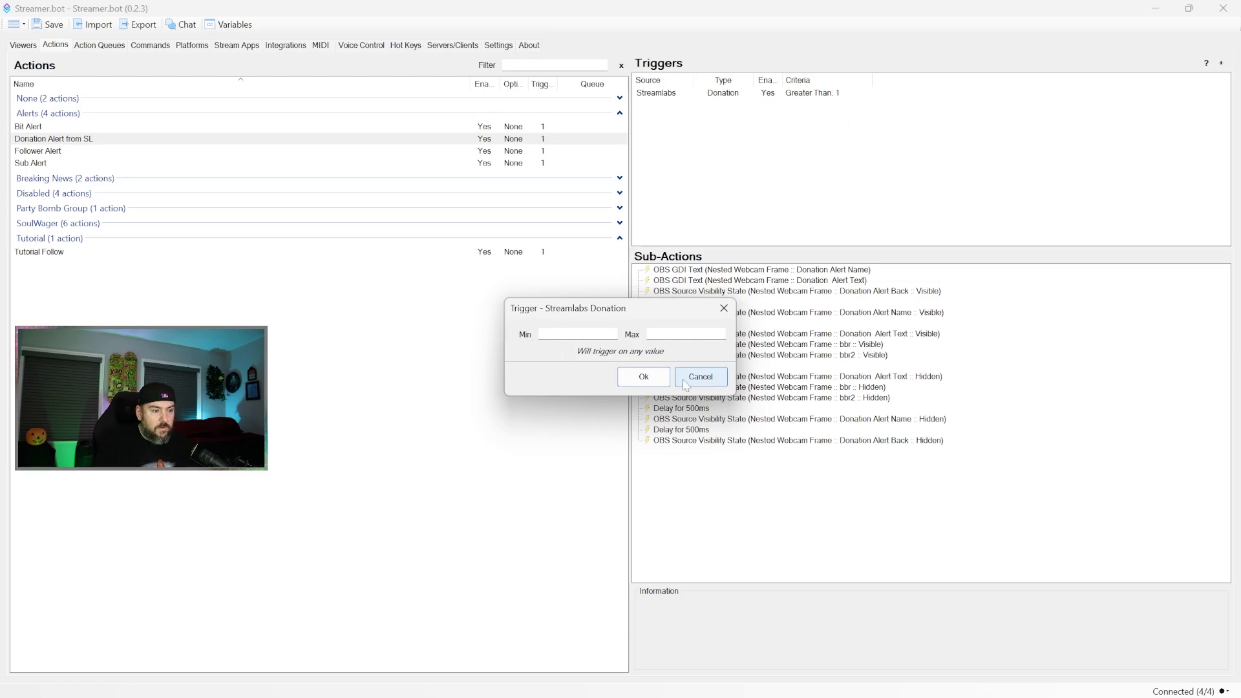
click(709, 384)
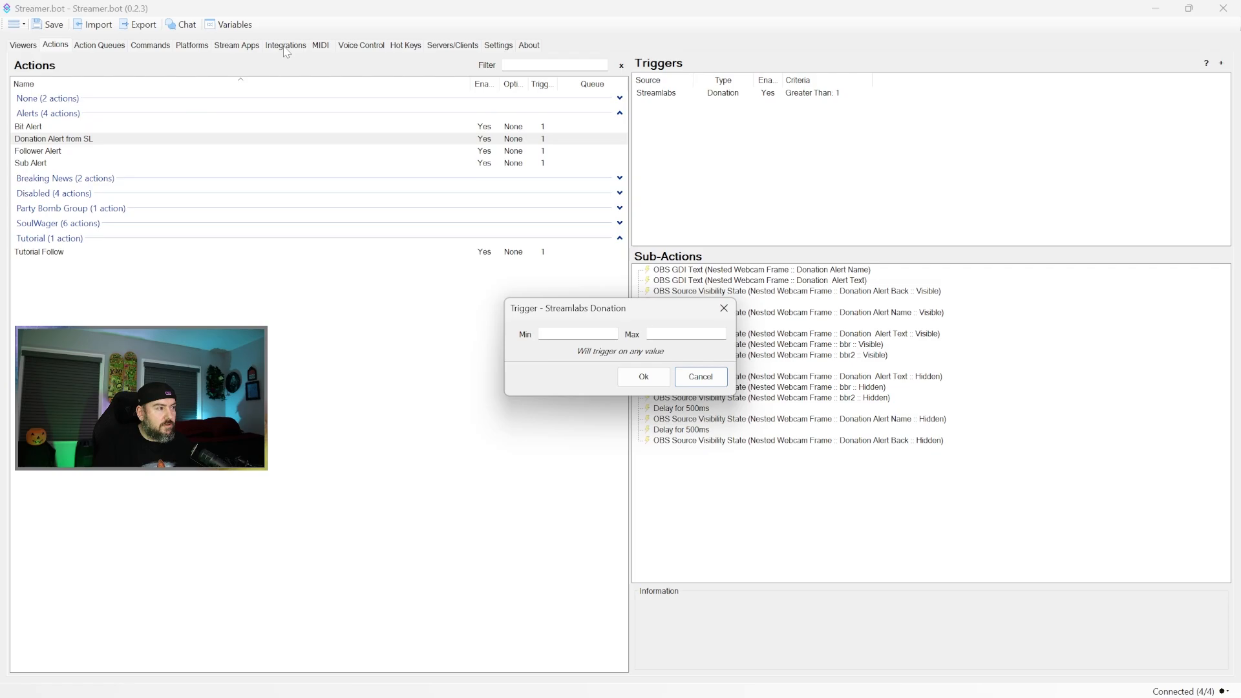
click(700, 376)
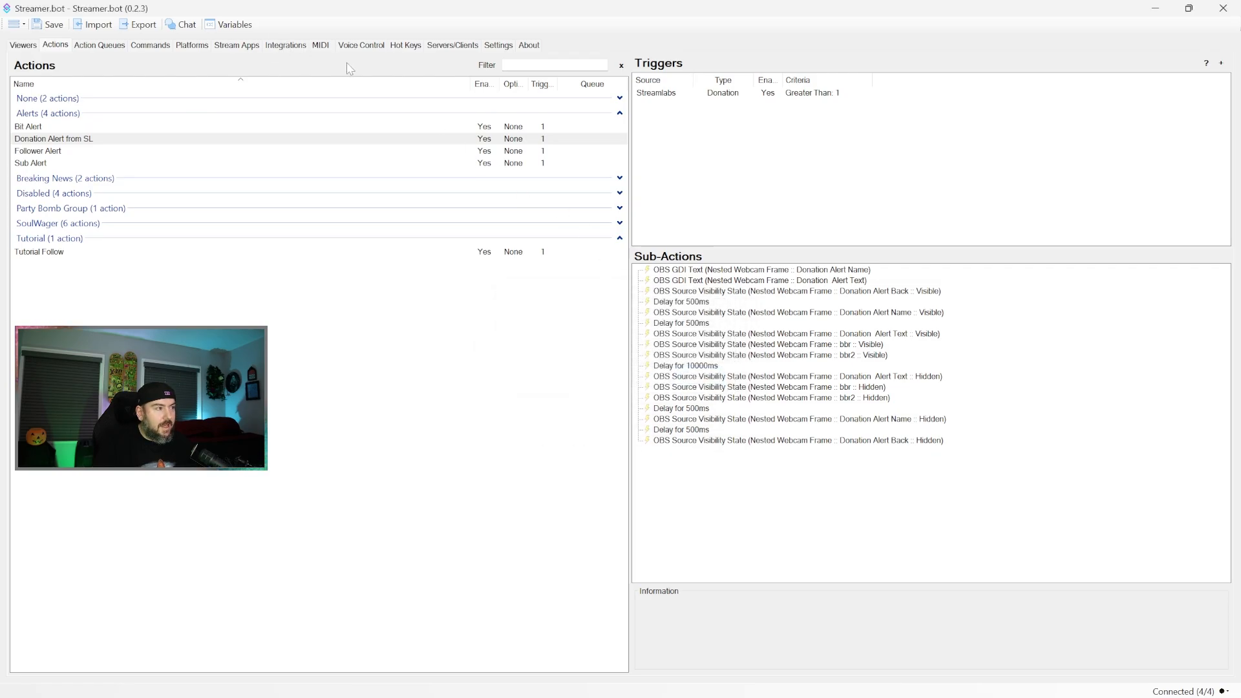
click(285, 46)
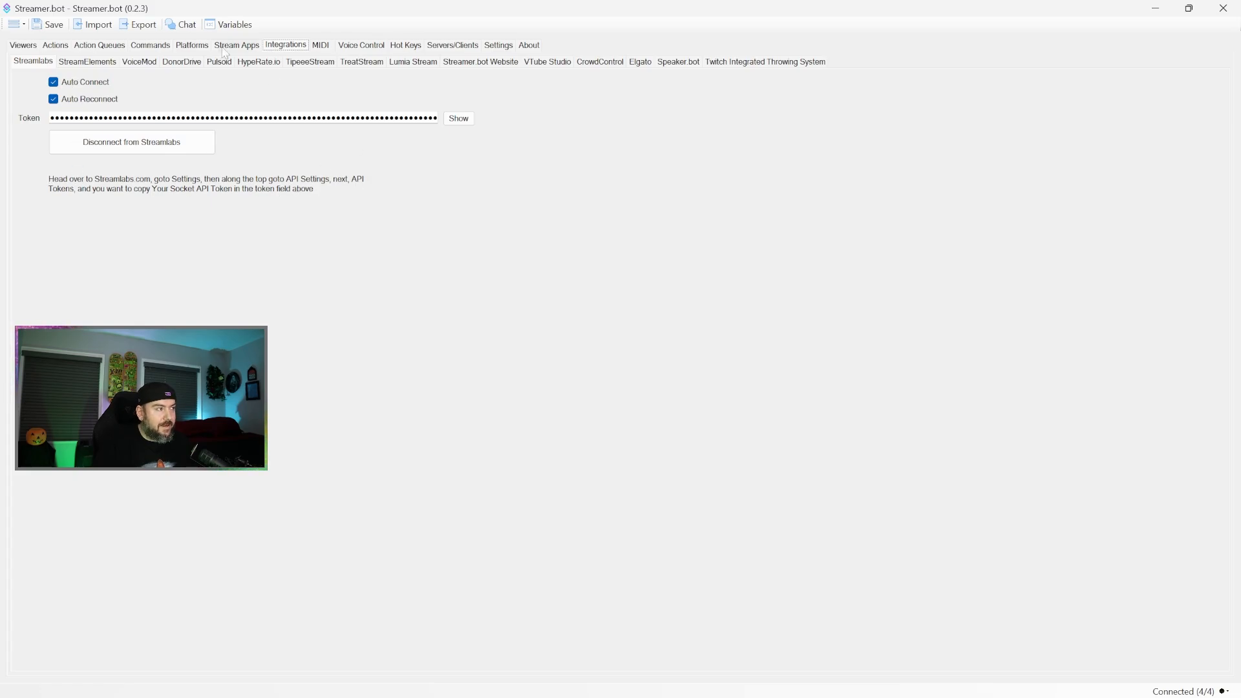
click(65, 47)
Step: Place the Streamer.bot window beside the OBS preview and test the Donation trigger of Donation Alert from SL
drag(610, 18, 615, 126)
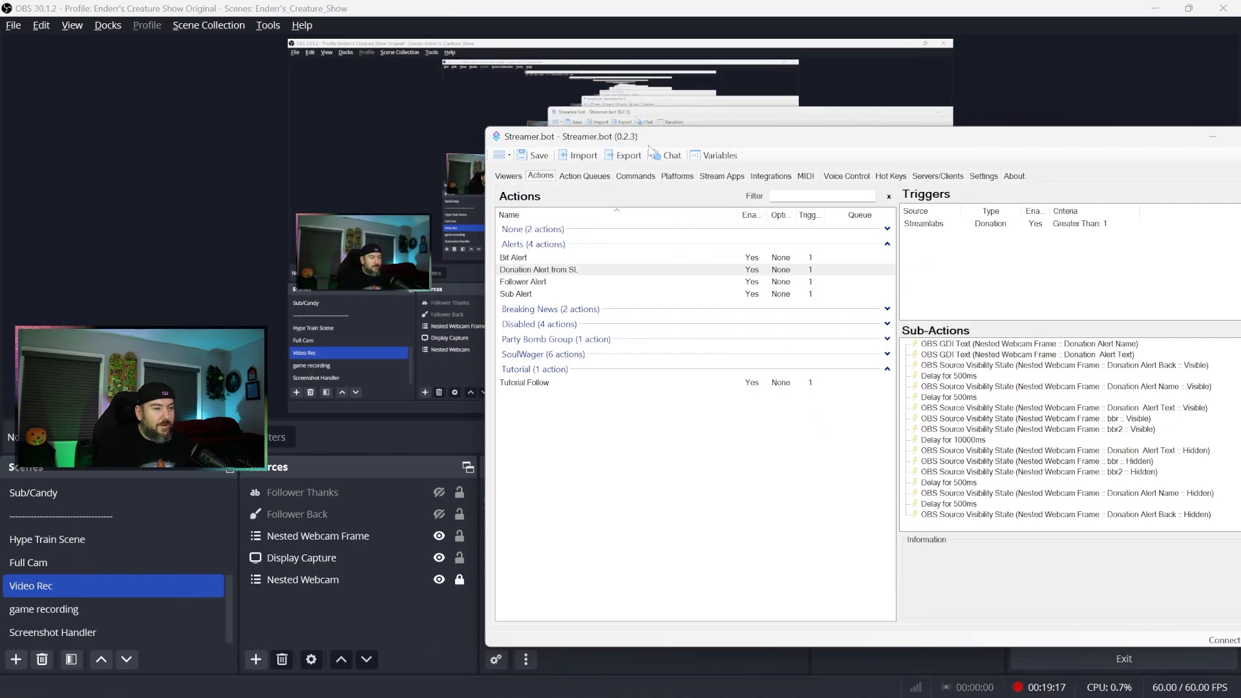
click(517, 270)
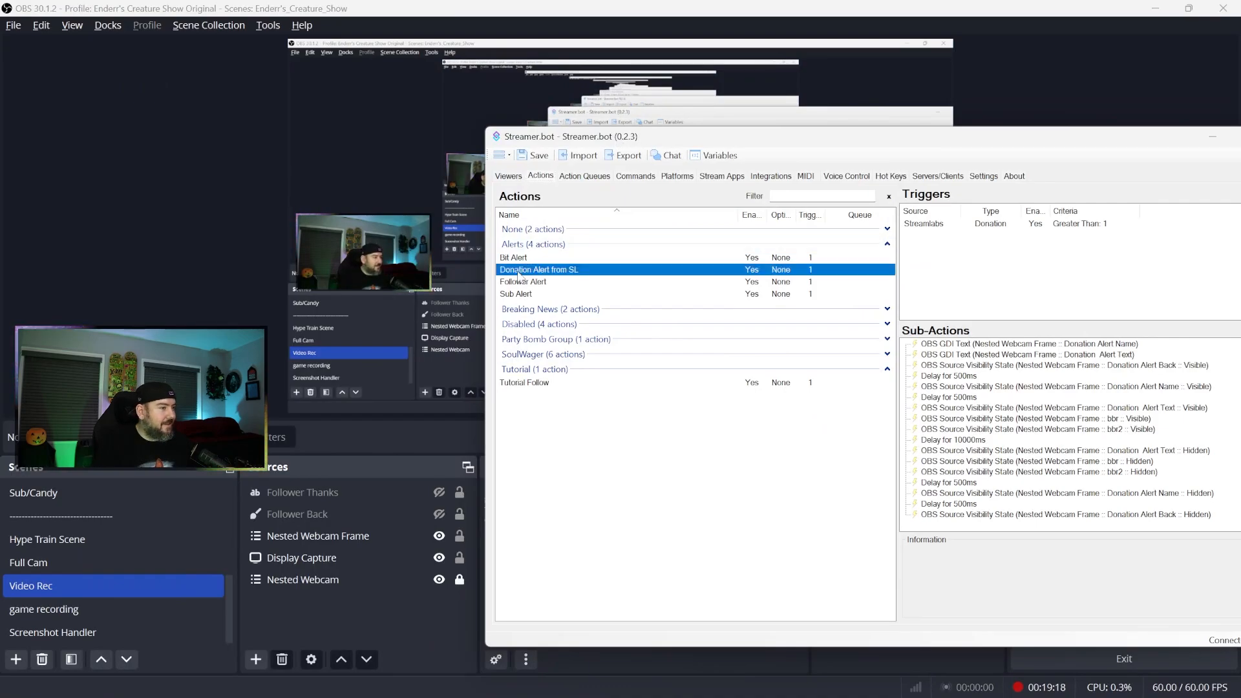
click(925, 226)
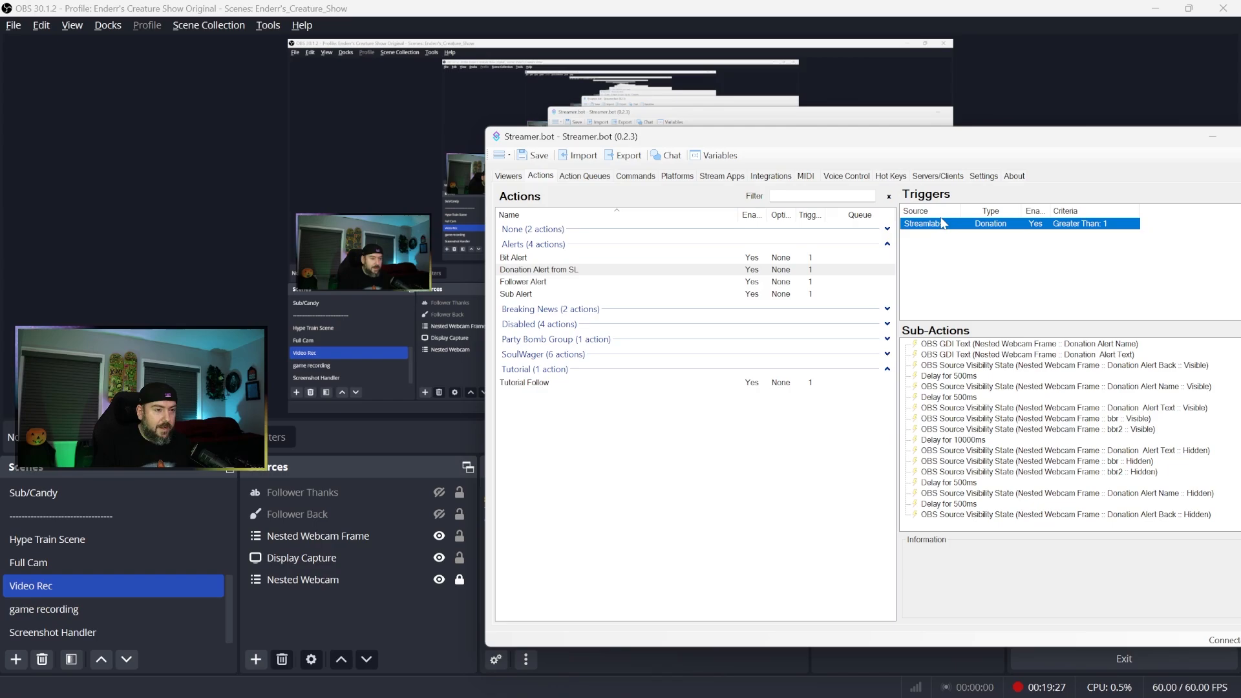
right_click(930, 225)
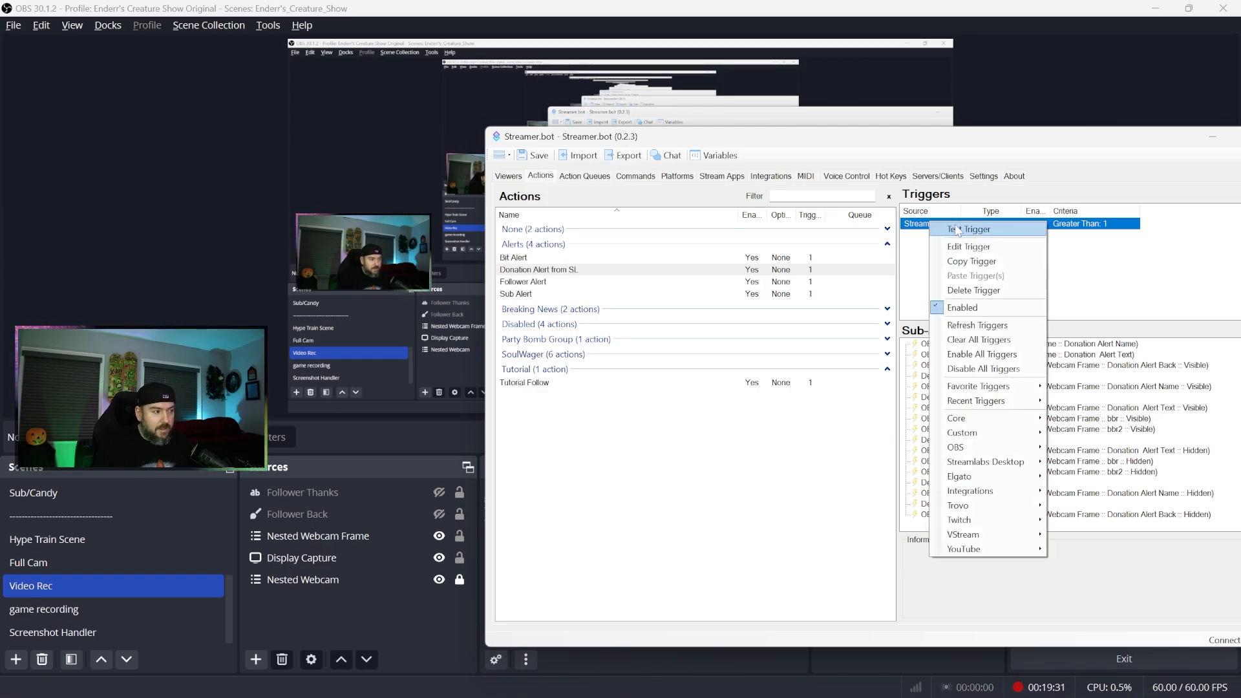
click(956, 230)
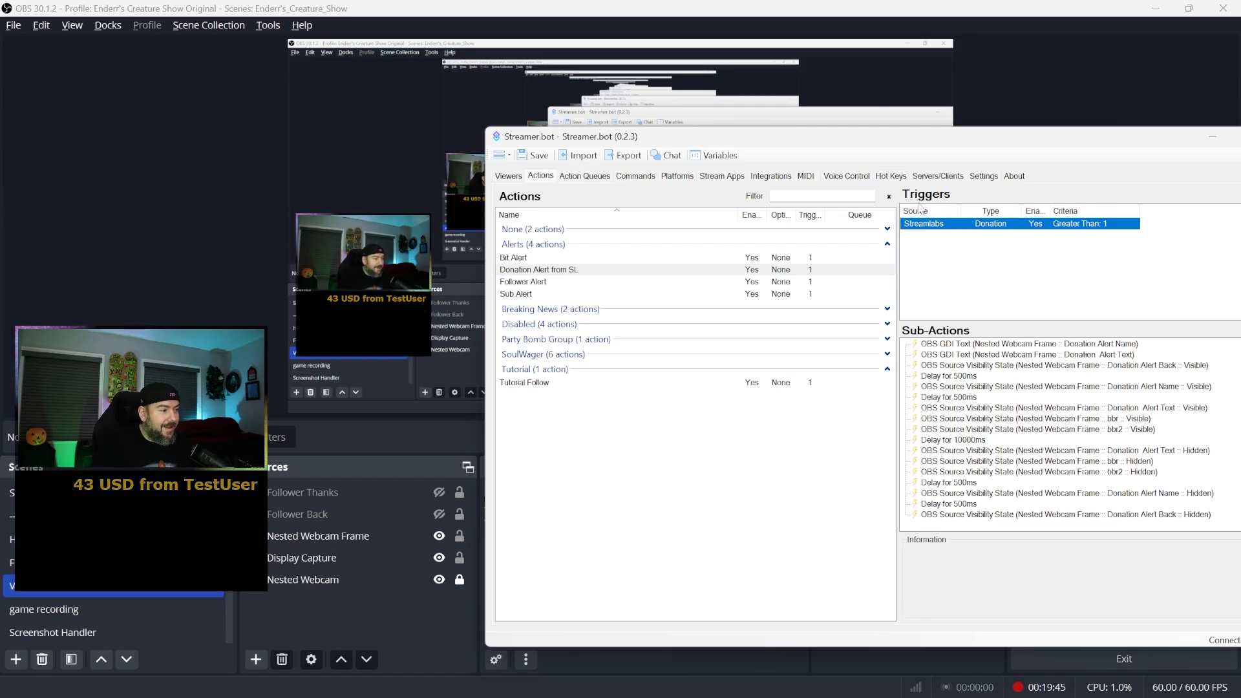
Step: Review the Tutorial Follow action's Follower Thanks text sub-action and test its Follow trigger with the OBS preview uncovered
drag(1040, 141, 960, 57)
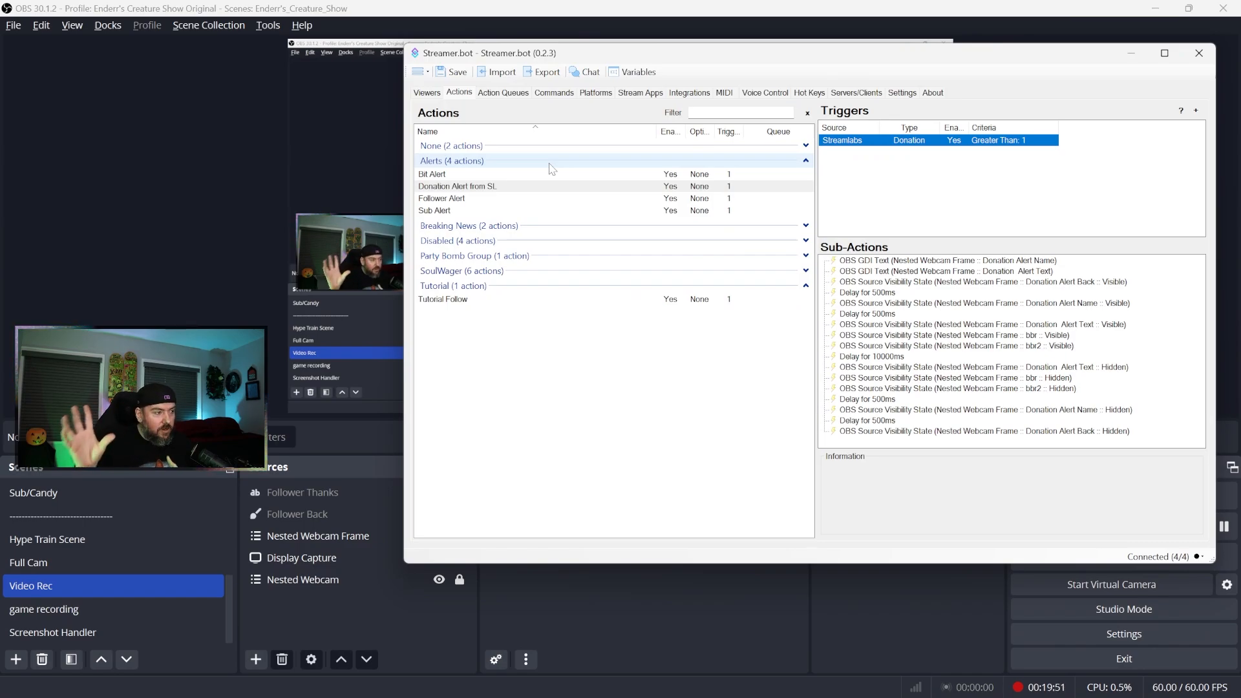
click(477, 300)
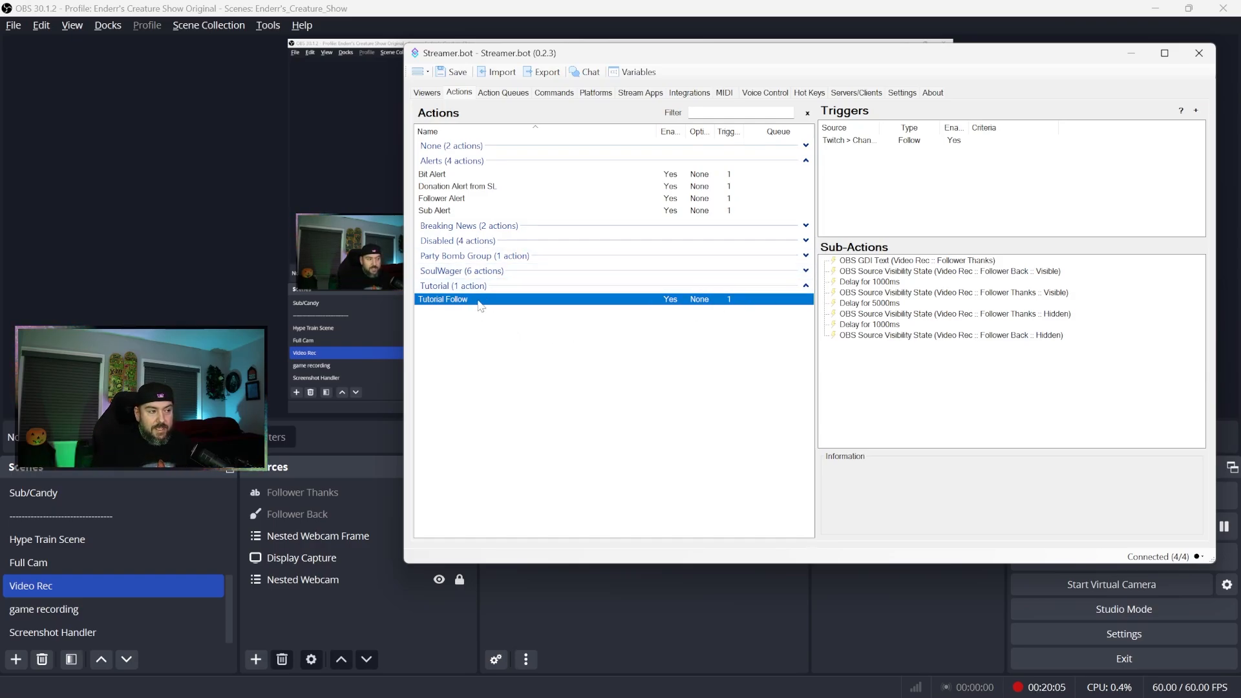
click(845, 142)
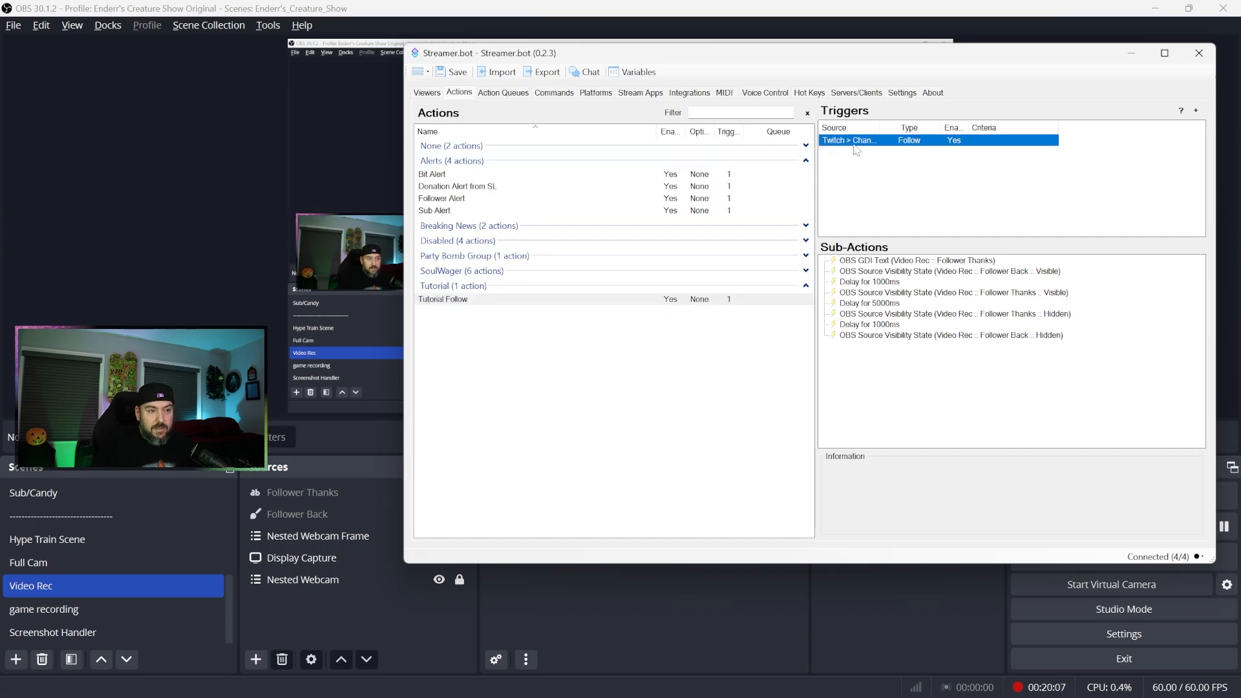
click(863, 262)
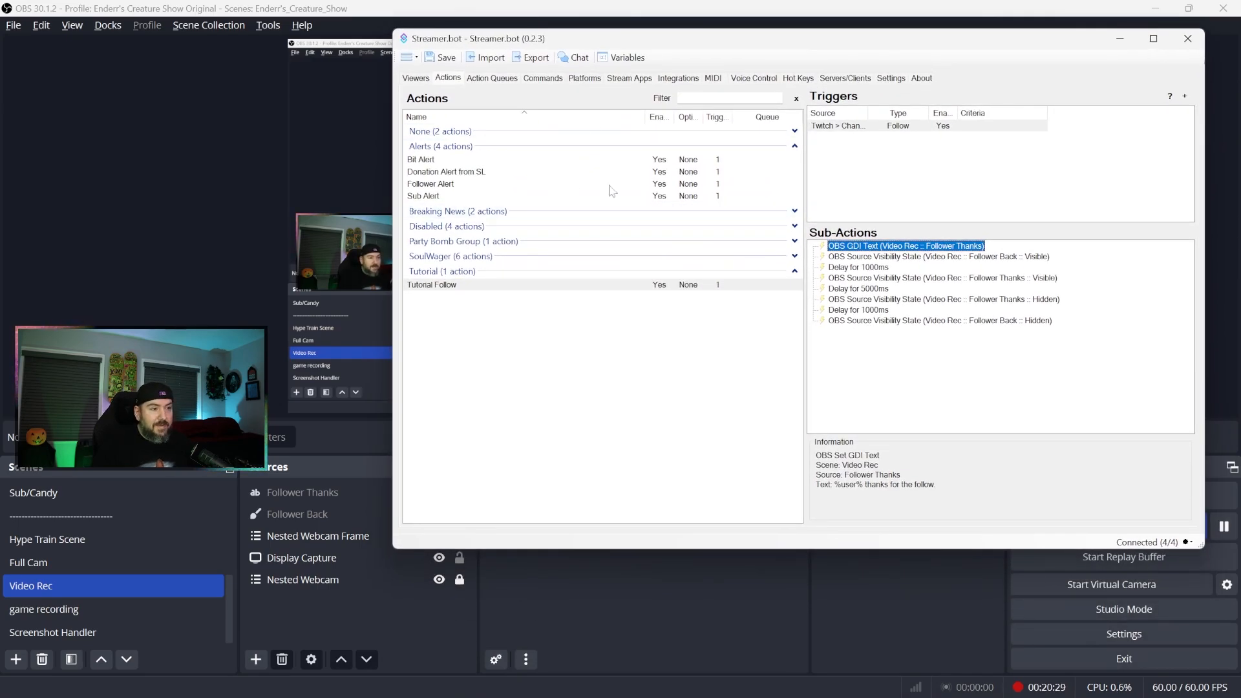
right_click(832, 128)
click(850, 131)
drag(824, 38, 838, 143)
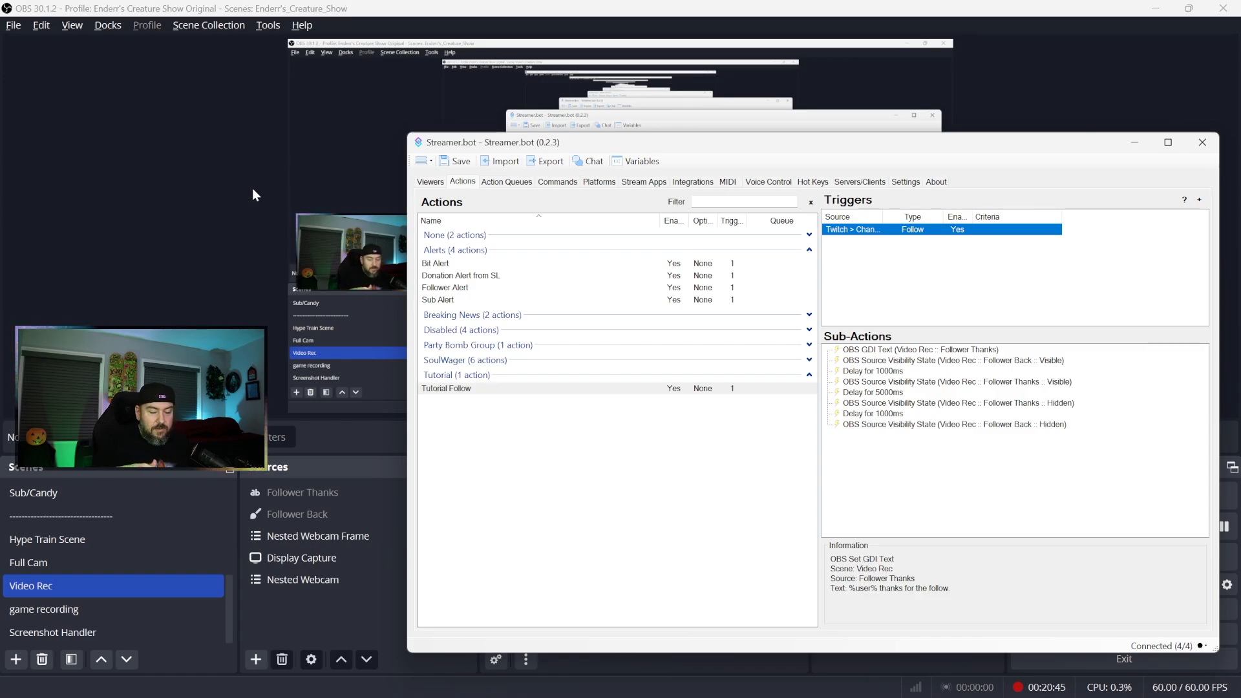
Step: Switch to OBS and make the Follower Thanks and Follower Back sources visible in the Video Rec scene
click(161, 237)
click(311, 546)
click(321, 512)
click(320, 495)
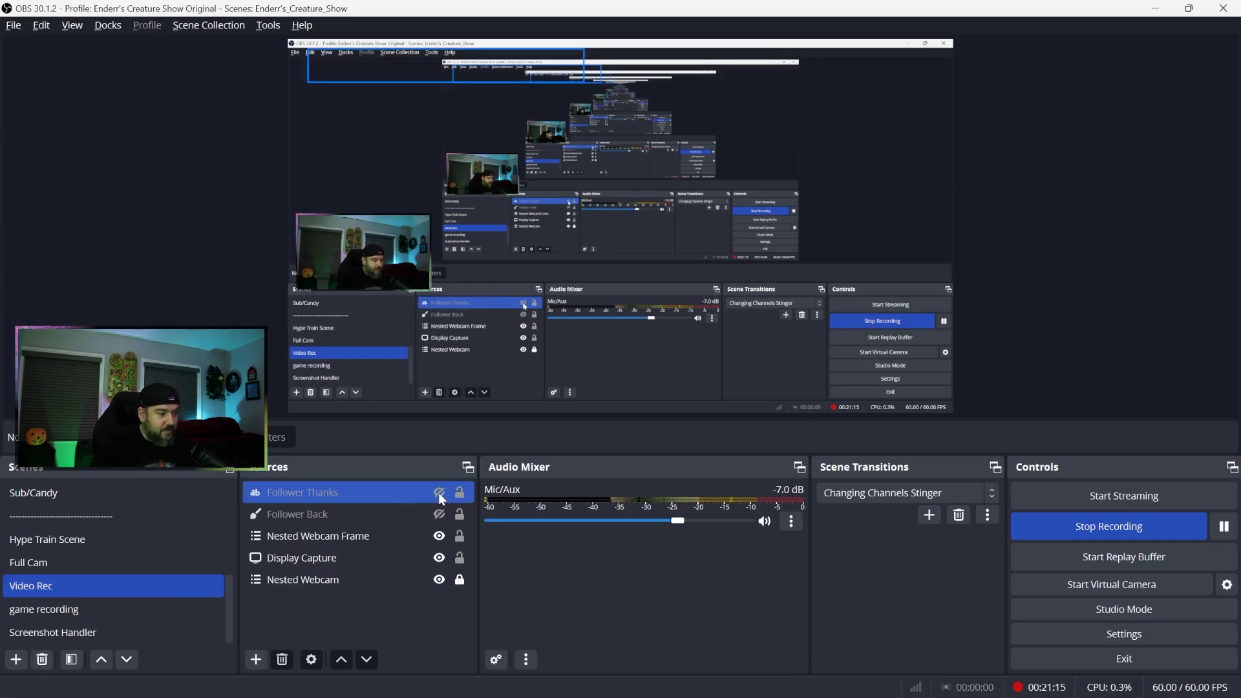
click(439, 492)
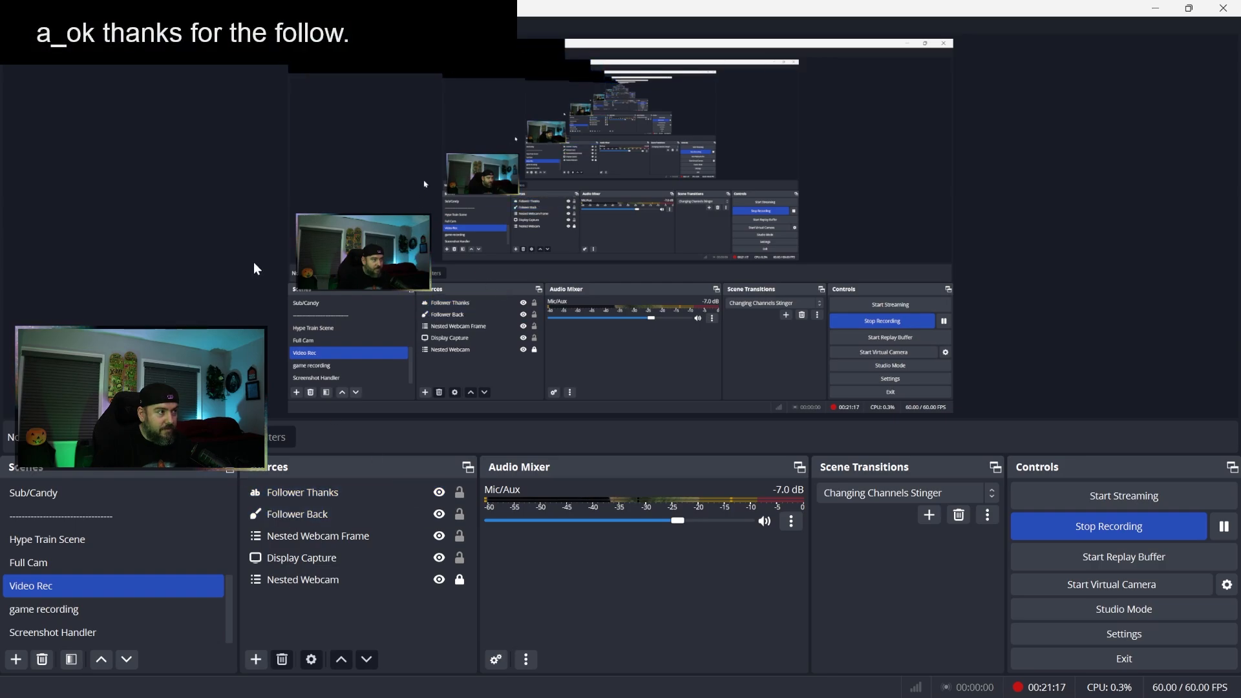